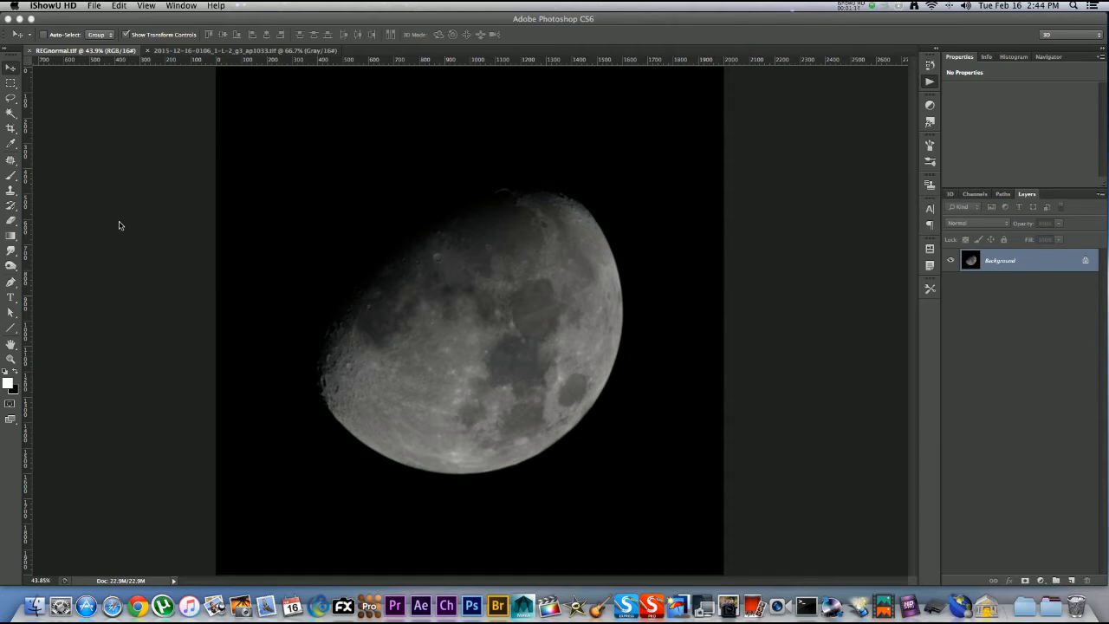
- Sharpen the crescent moon image with an Unsharp Mask of 380% amount, 0.9 pixel radius and threshold 0
click(127, 51)
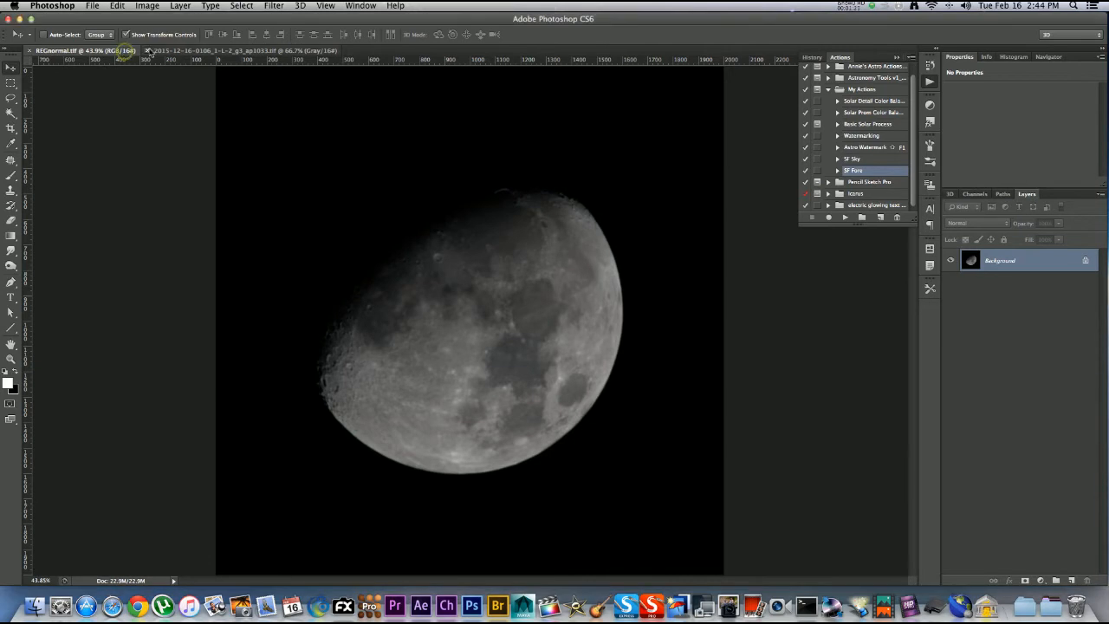
click(165, 52)
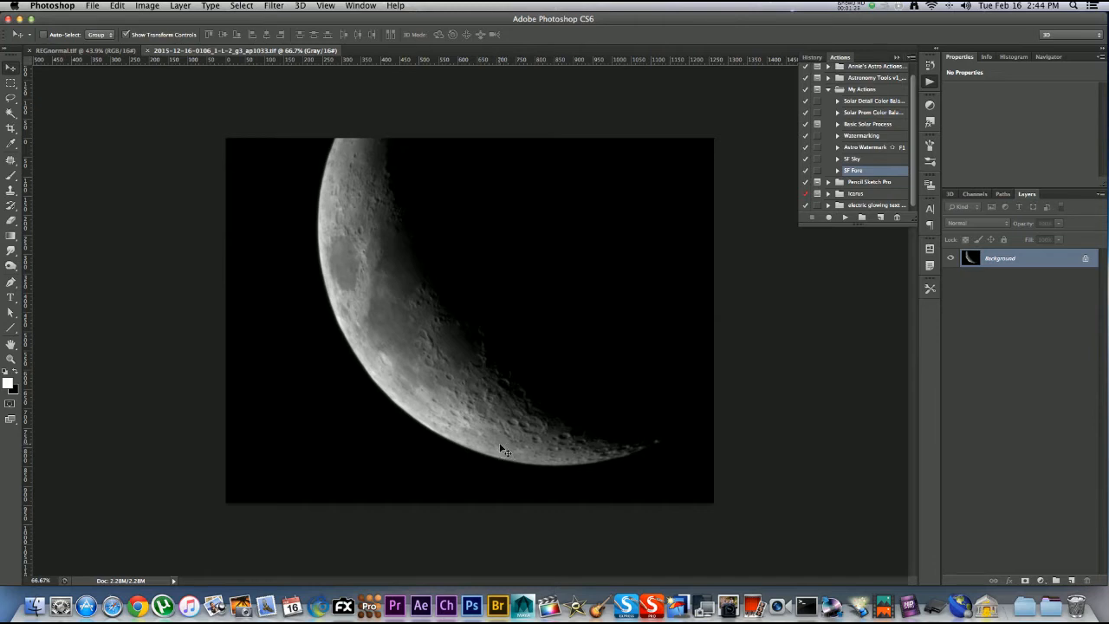
key(super+0)
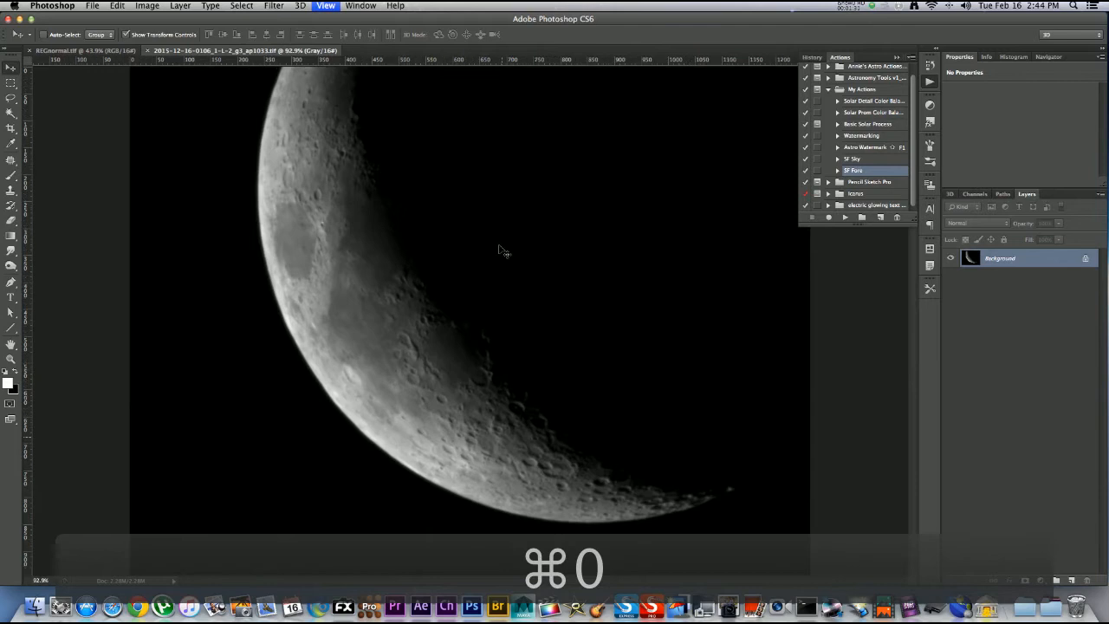
click(274, 6)
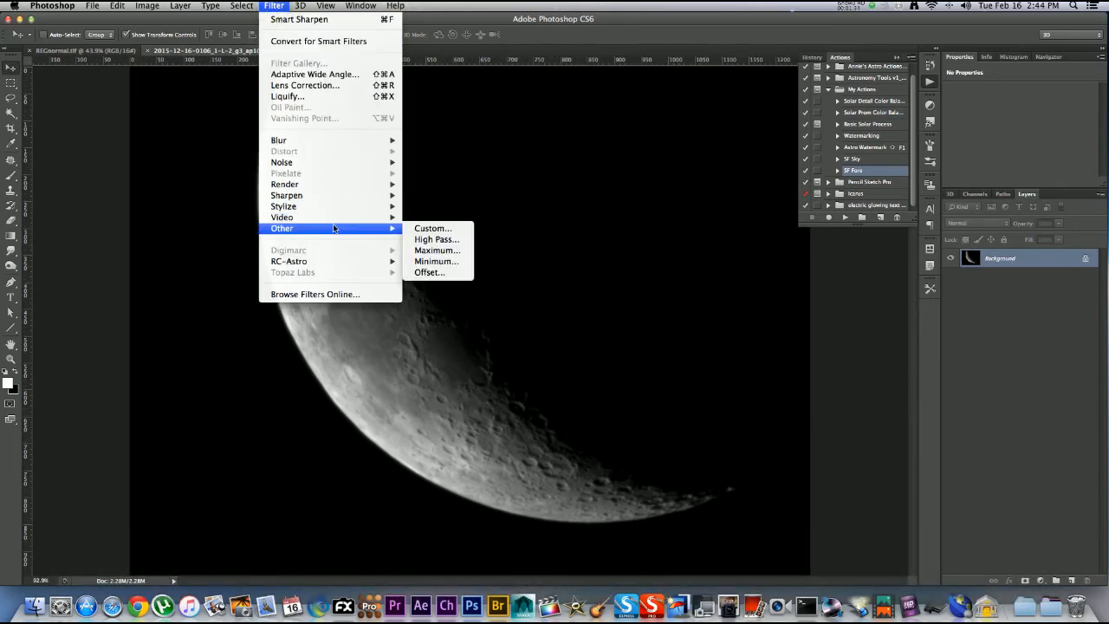
mouse_move(340, 198)
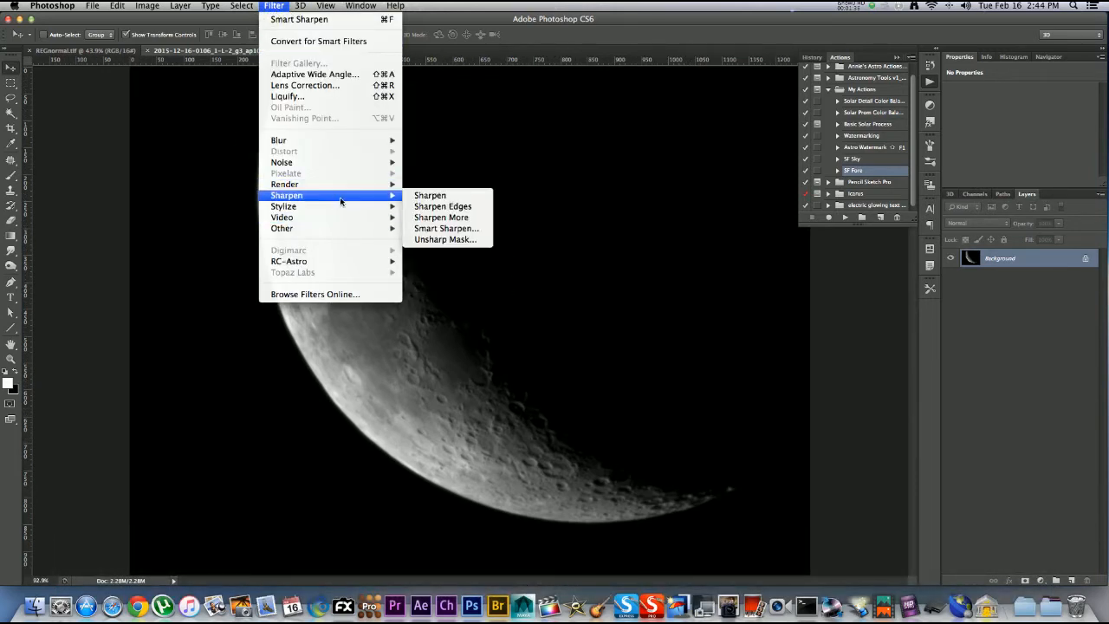
click(444, 240)
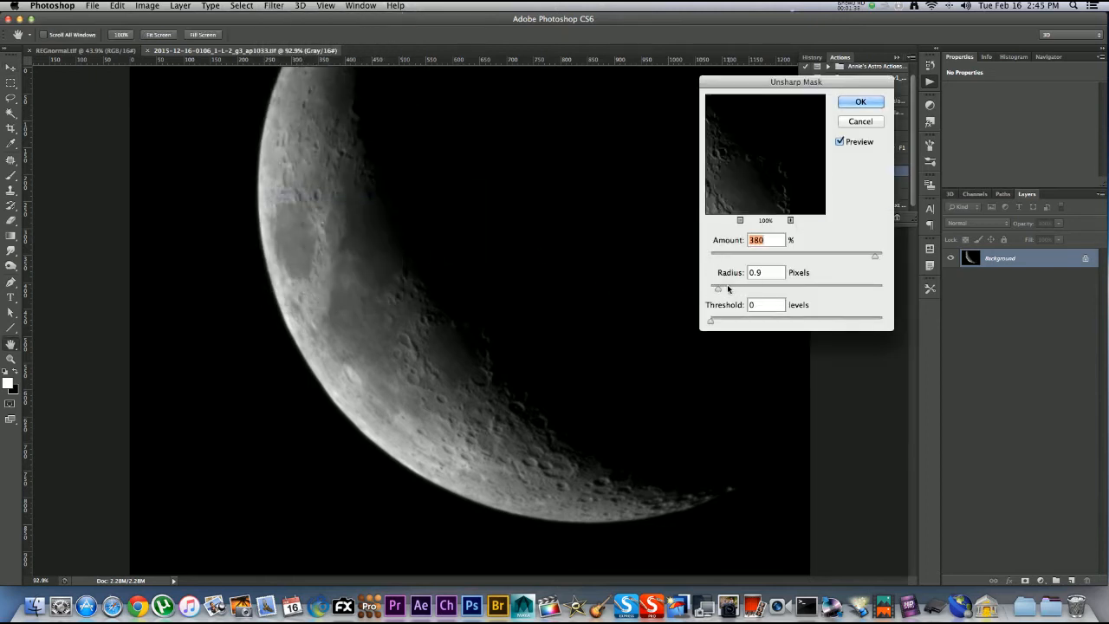
click(858, 101)
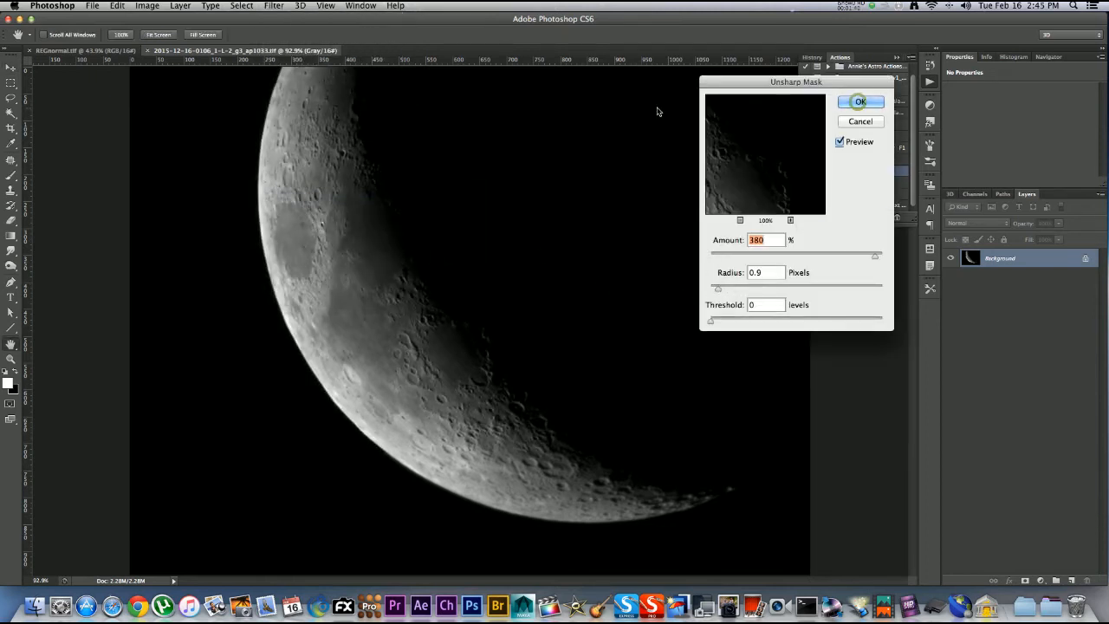
- Apply Smart Sharpen to the crescent moon with amount 121%, radius 1.1 px and Gaussian Blur removal
click(273, 6)
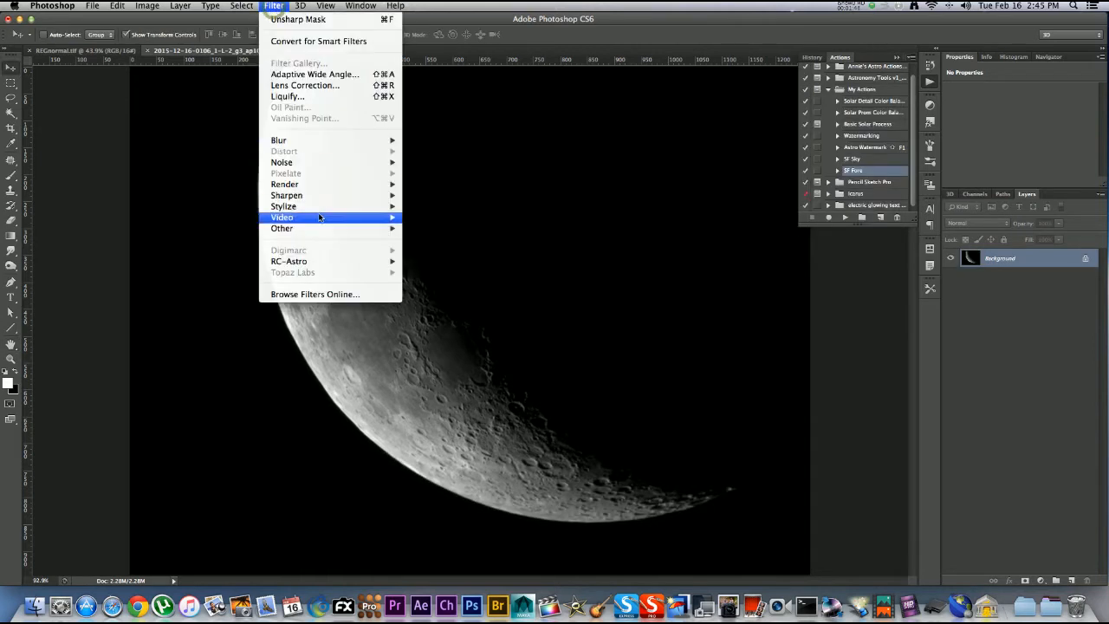
mouse_move(321, 197)
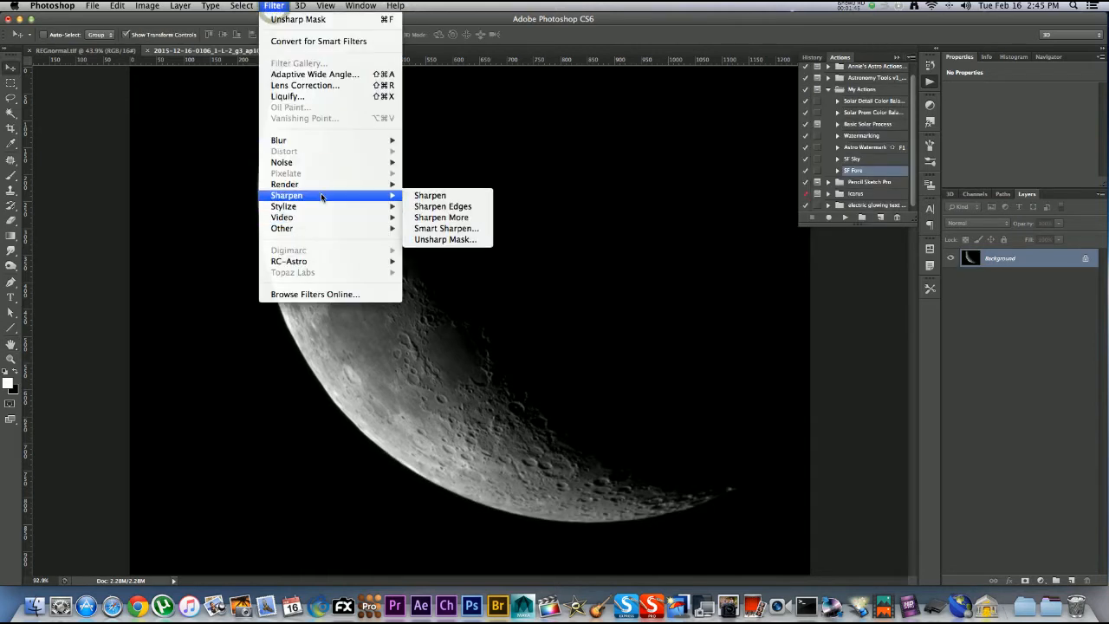
click(450, 229)
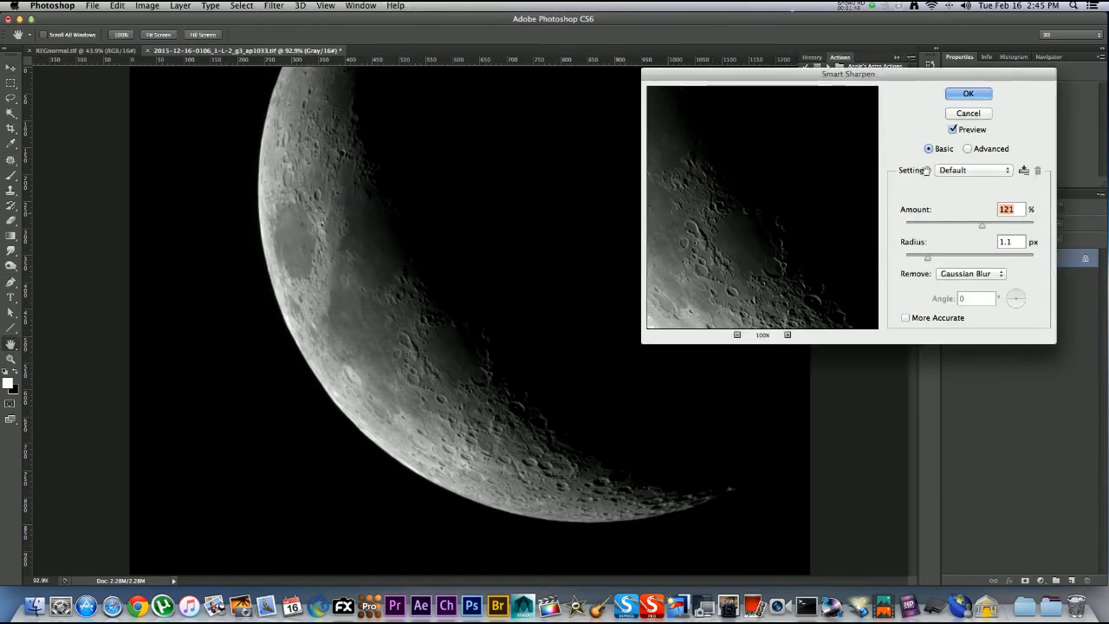
click(969, 93)
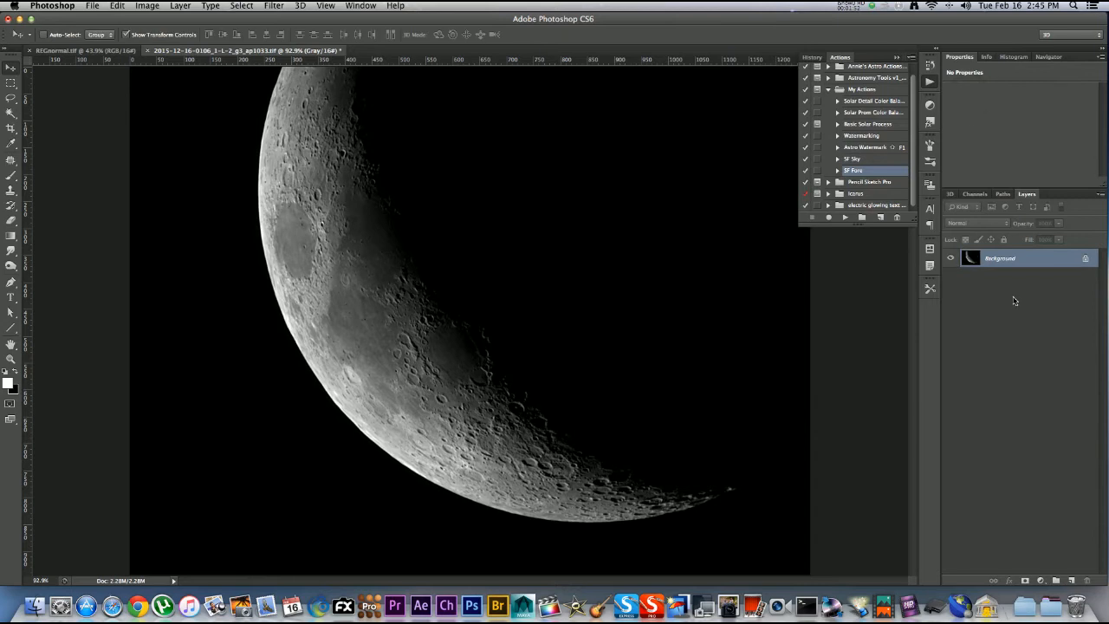
- Duplicate the crescent moon's background layer and set the copy's blend mode to Soft Light
key(super+j)
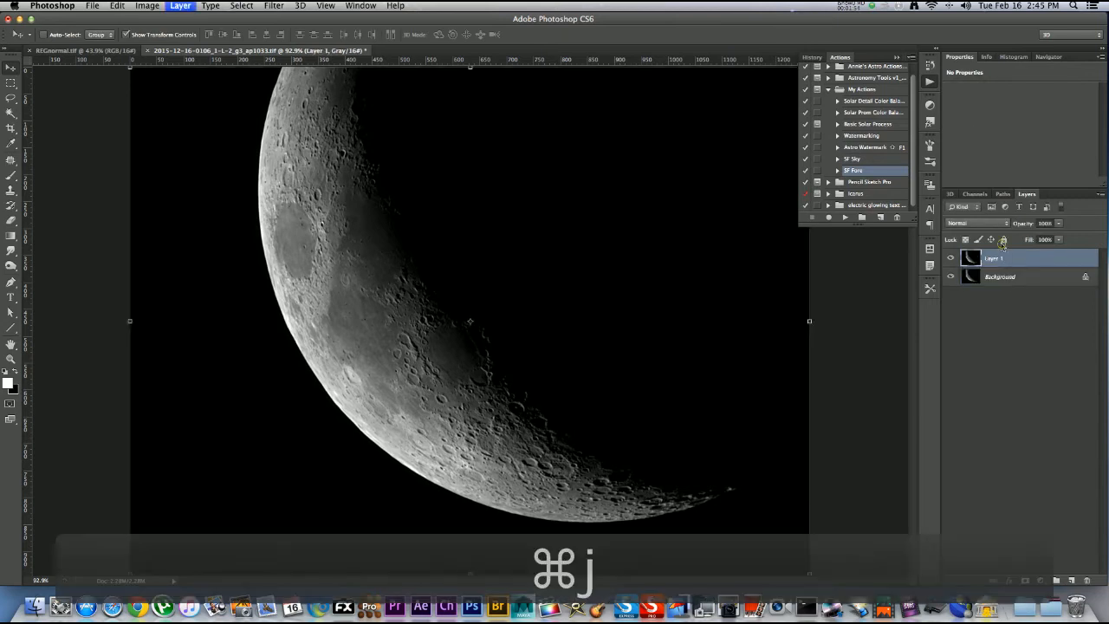
click(1007, 227)
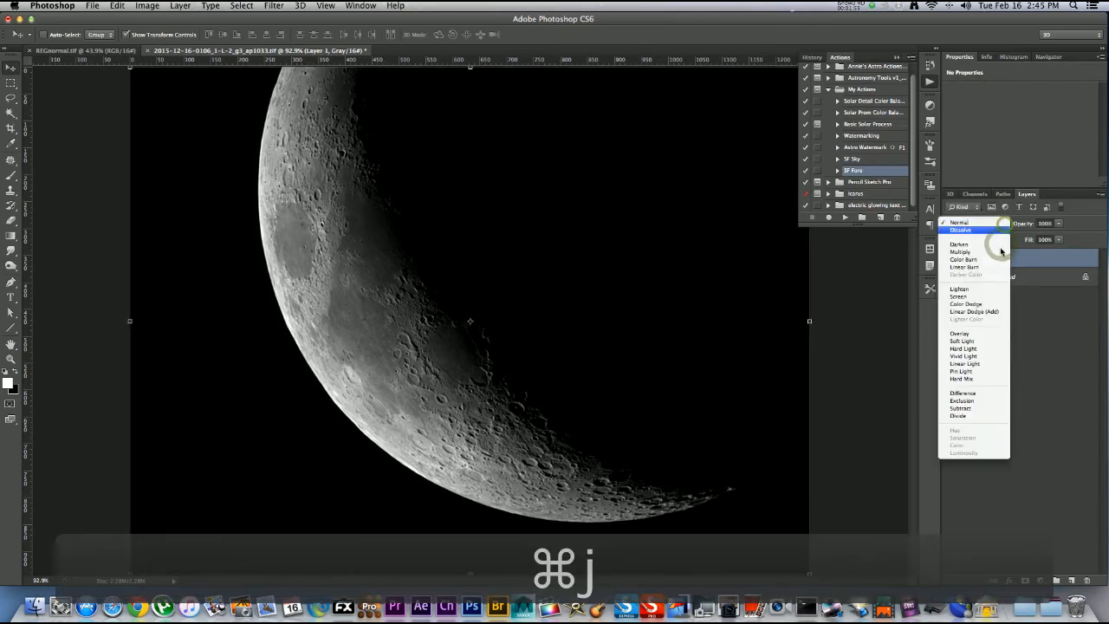
click(984, 341)
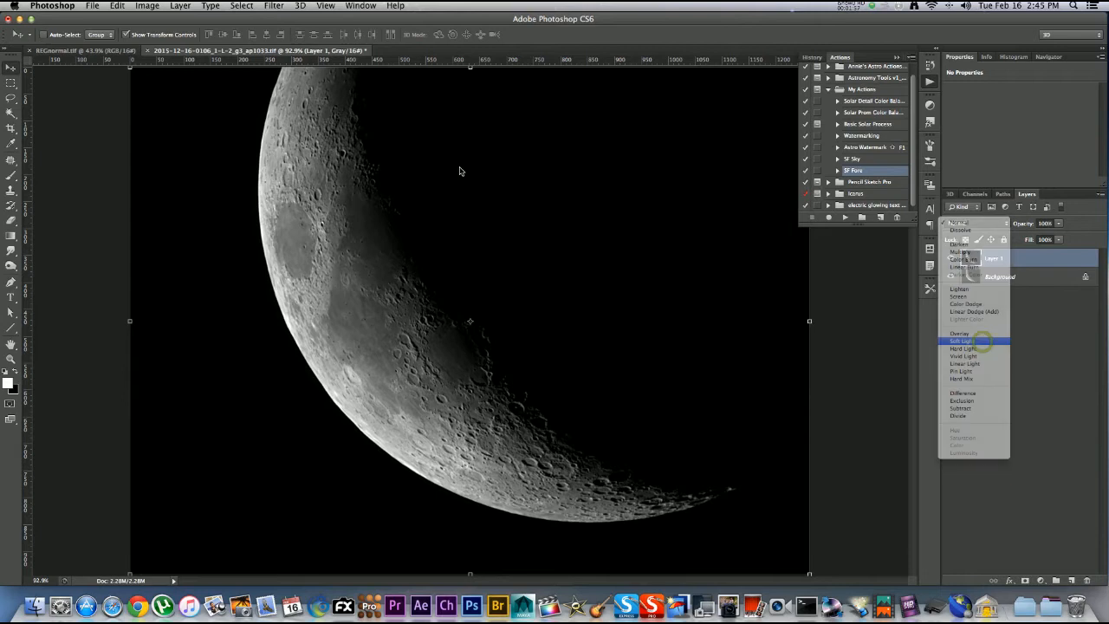
- Apply a High Pass filter with a 5.2 pixel radius to the Soft Light layer
click(274, 6)
mouse_move(381, 228)
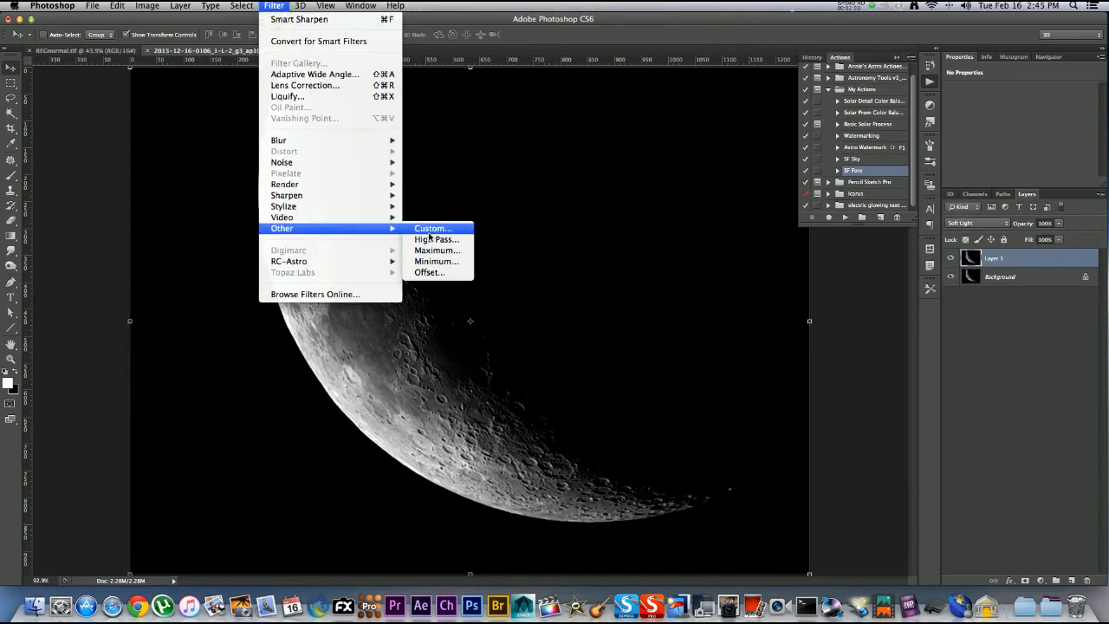
click(436, 239)
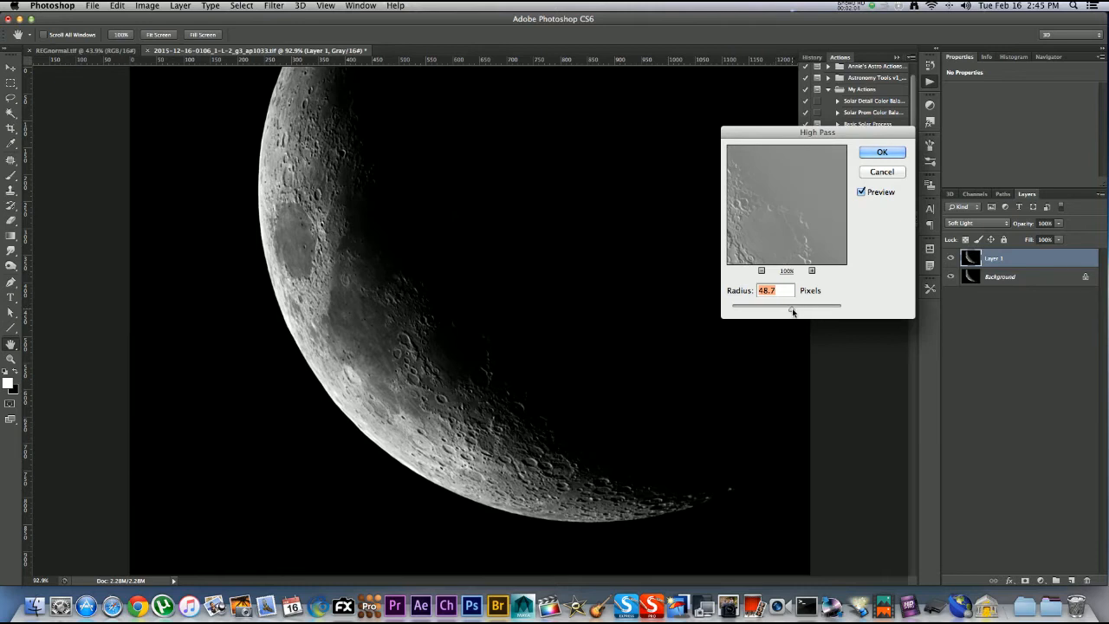
drag(792, 308, 766, 310)
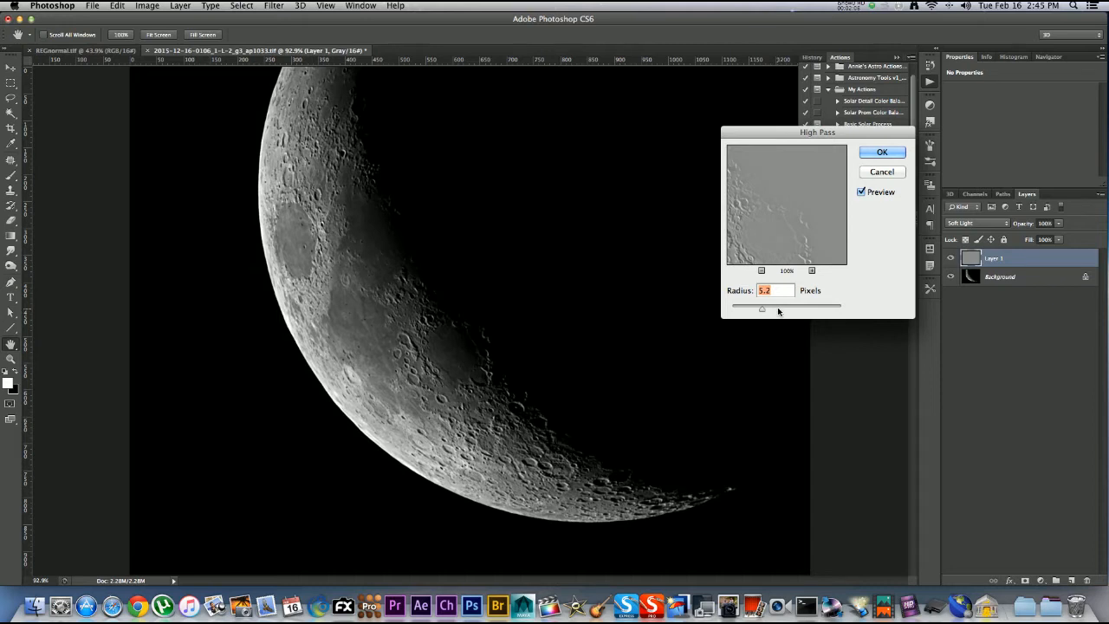
click(882, 154)
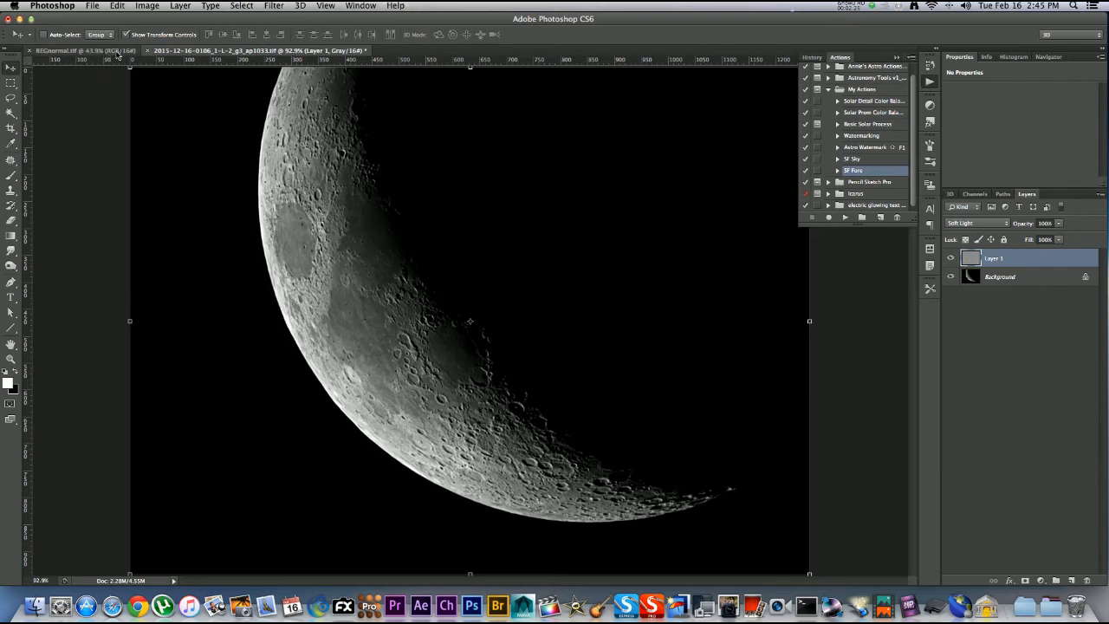
- Undo the High Pass filter, the Soft Light blending and the layer duplication in the crescent moon image
click(118, 52)
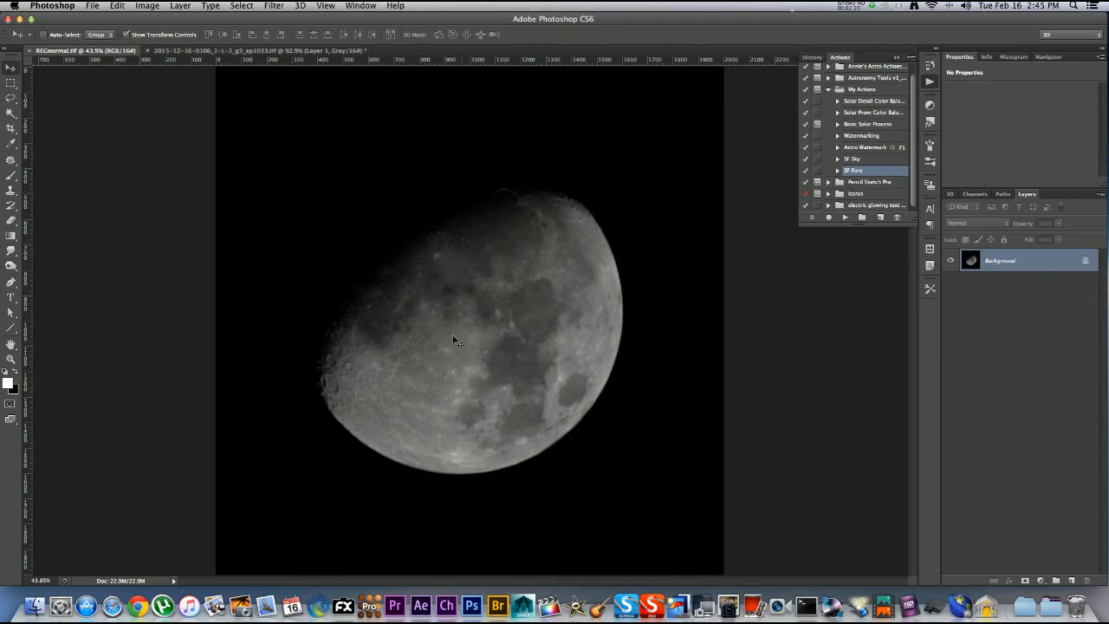
click(177, 52)
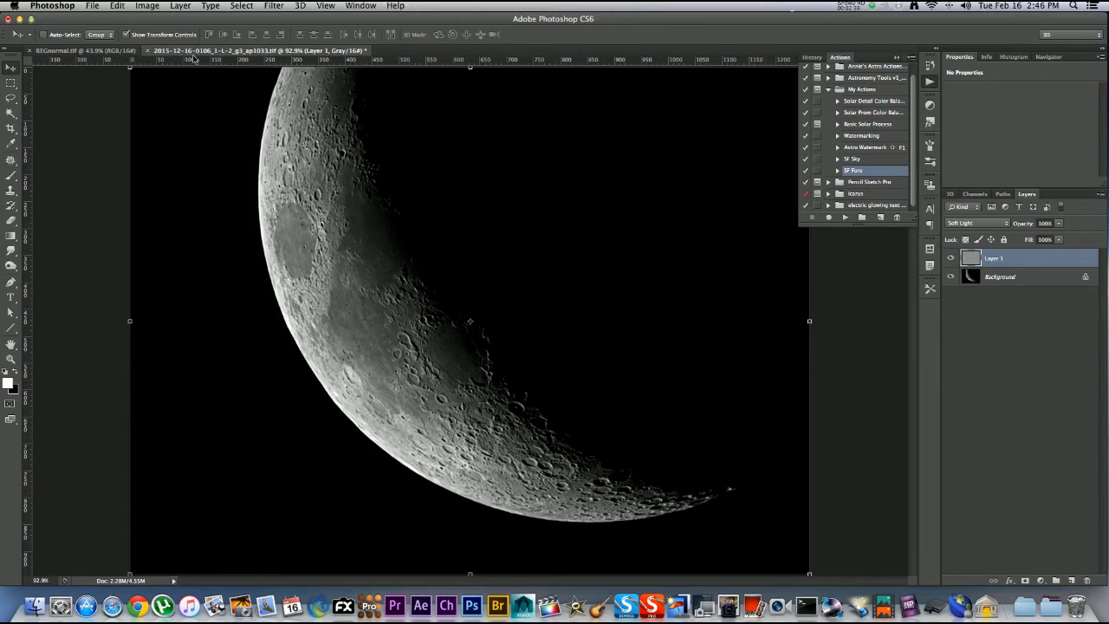
key(super+z)
key(alt+super+z)
key(alt+z)
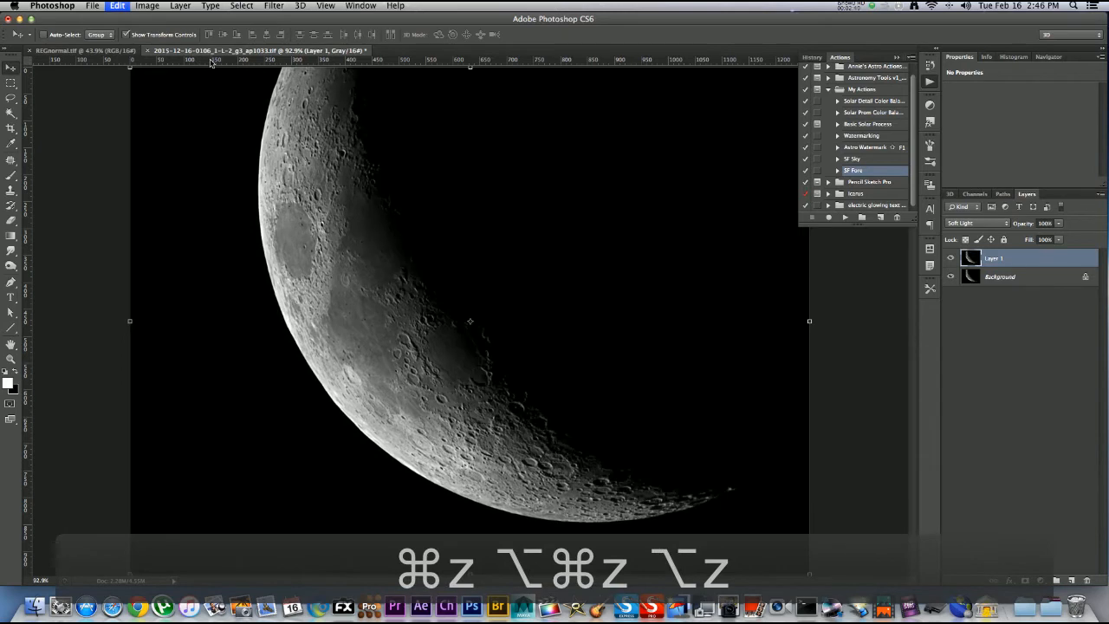
key(alt+super+z)
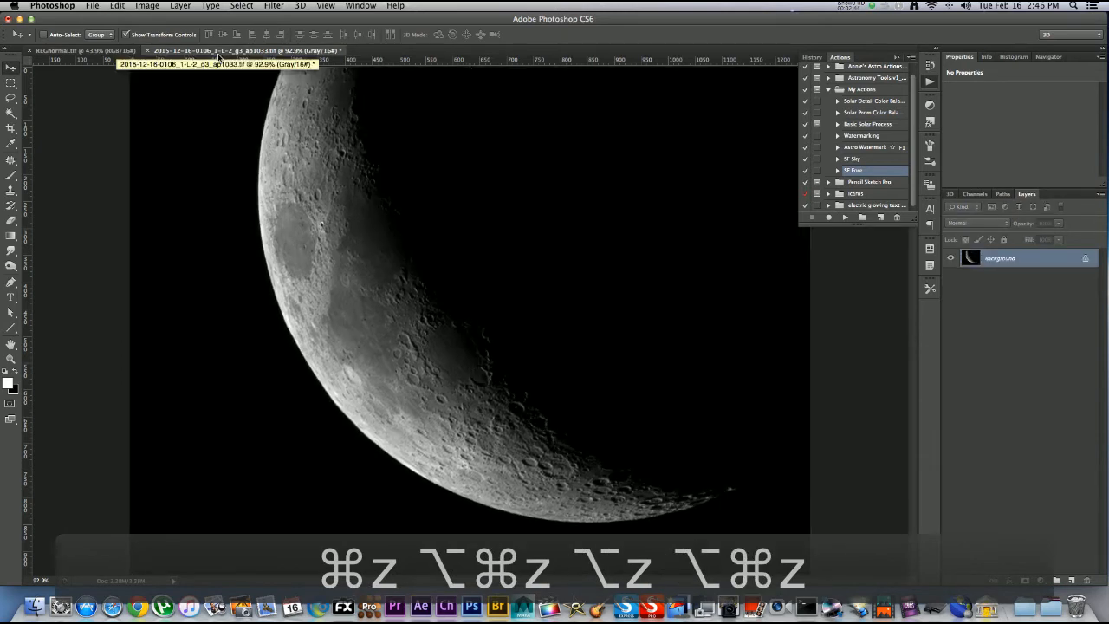
- Inspect the crescent moon's craters at 200% and close its document without saving the changes
key(super+equal)
key(super+equal)
key(super+equal)
key(super+equal)
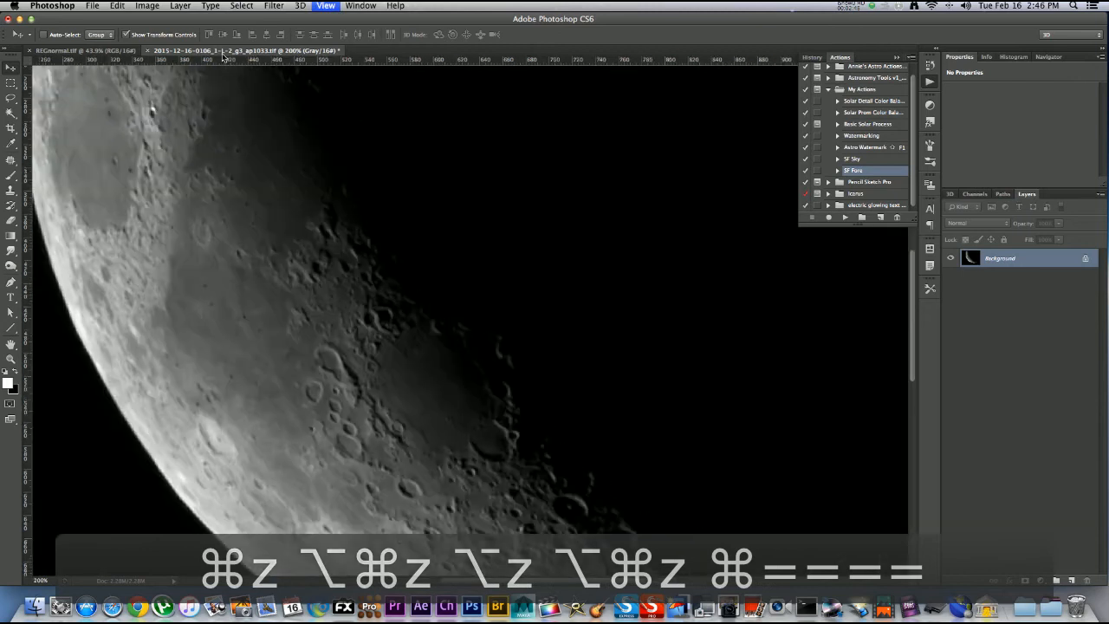
drag(423, 355, 442, 314)
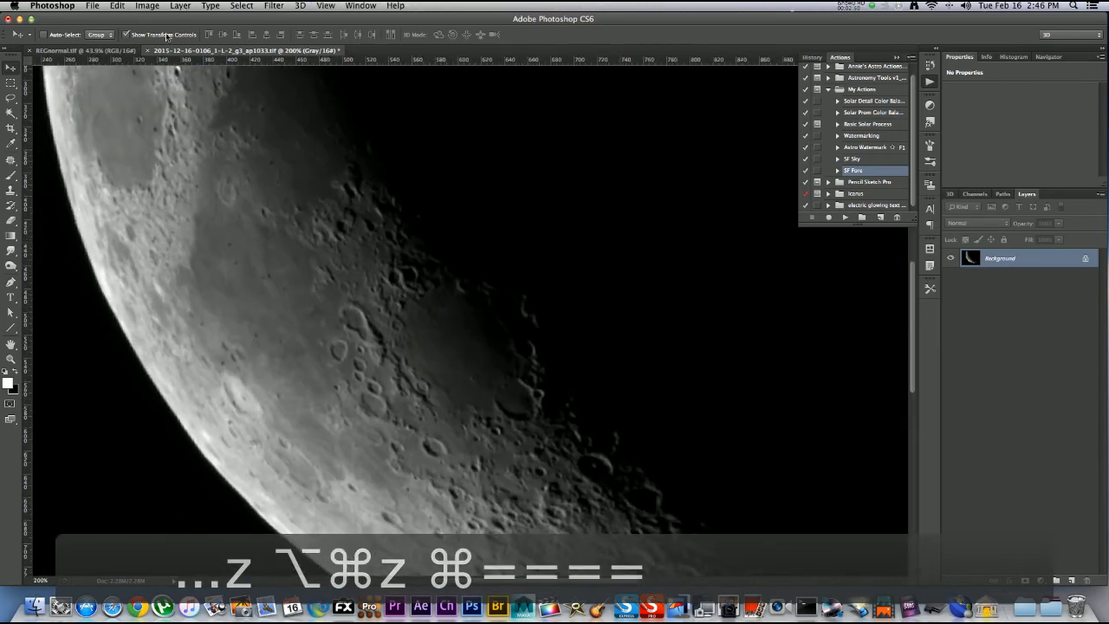
click(146, 51)
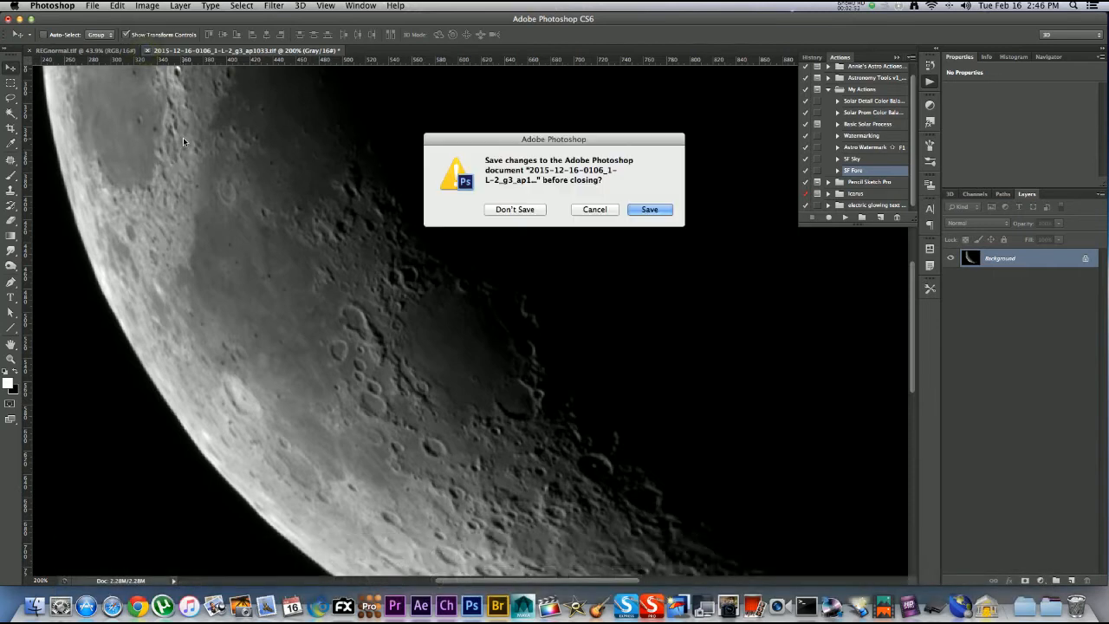
click(528, 212)
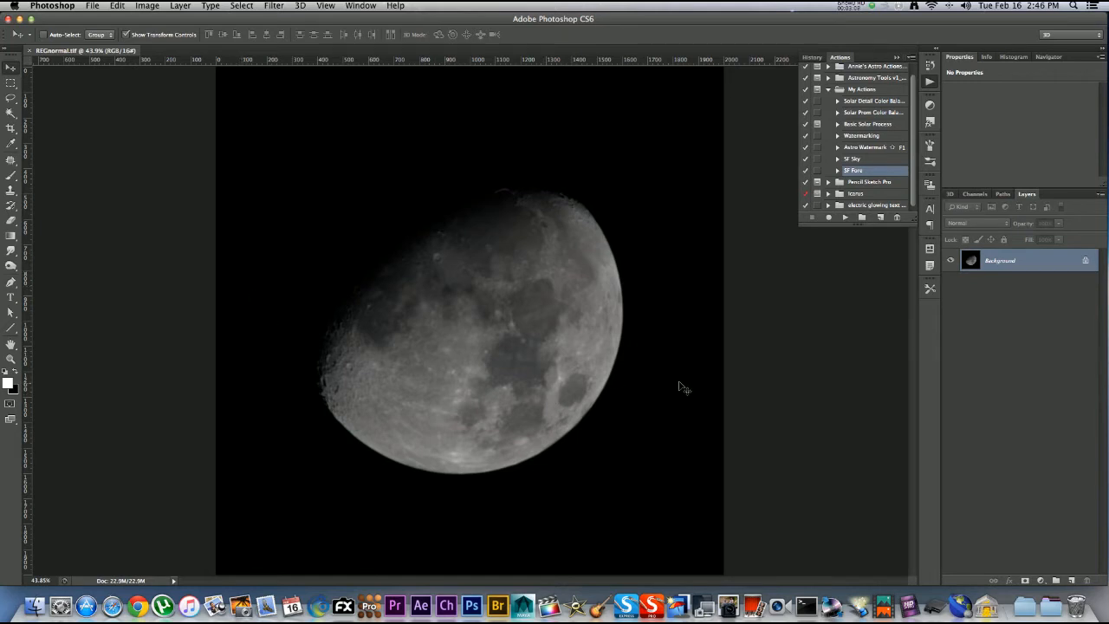
- Duplicate the background layer of REGnormal.tif and open the Unsharp Mask filter for the copy
key(super+j)
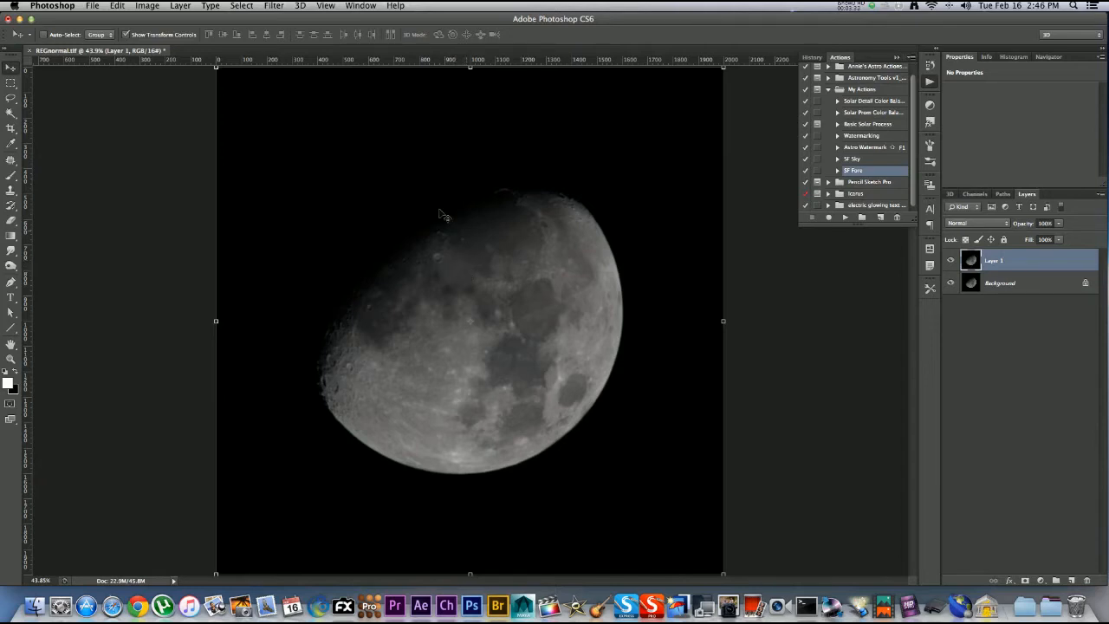
click(273, 6)
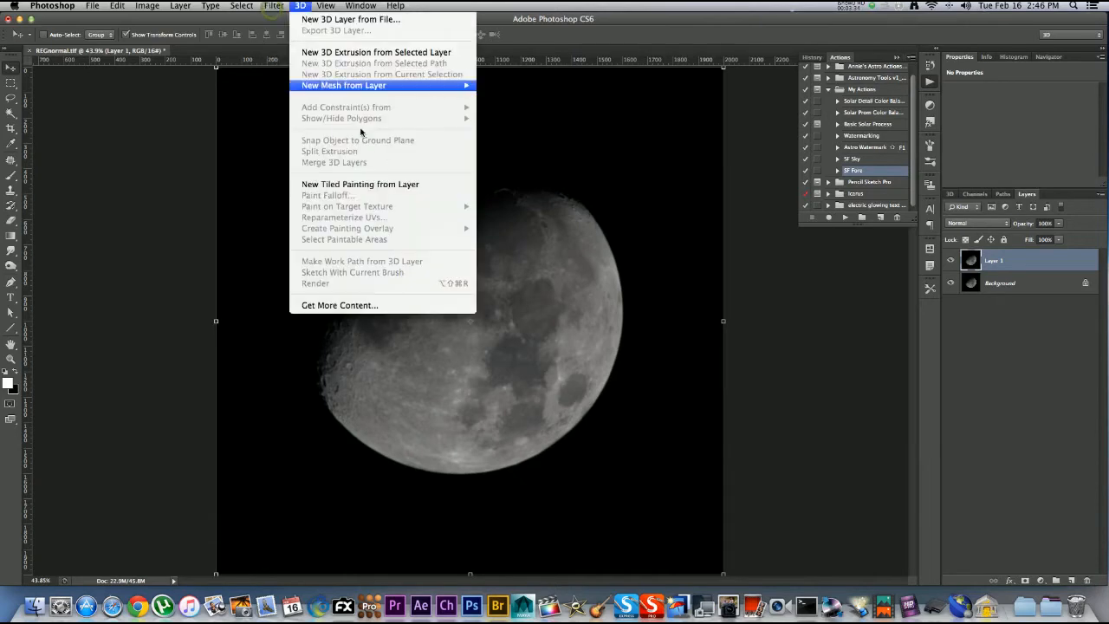
mouse_move(317, 197)
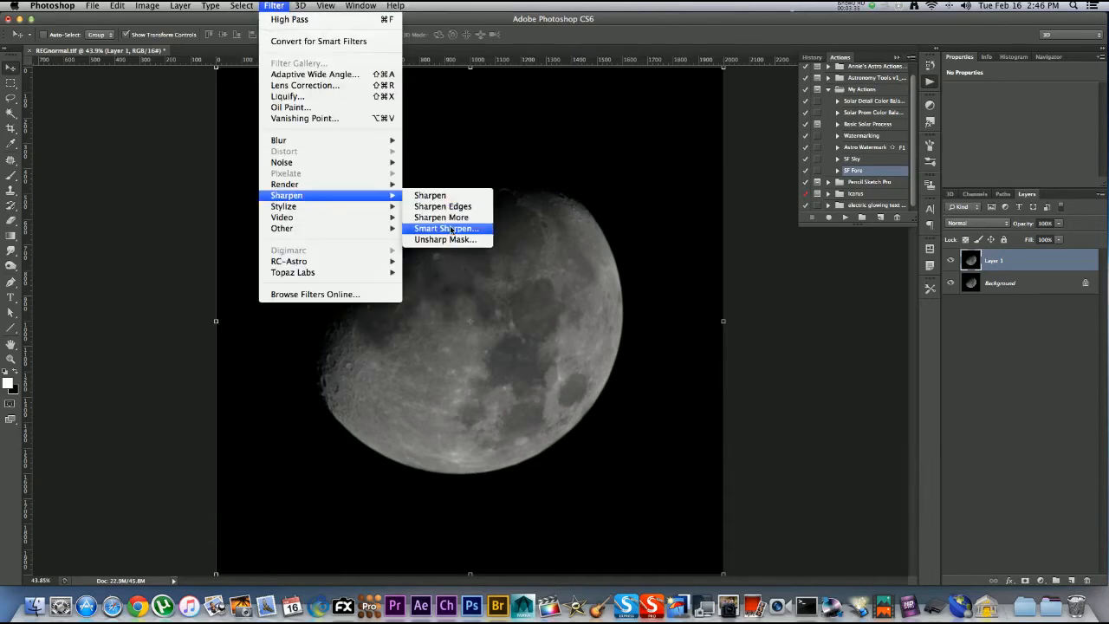
click(434, 242)
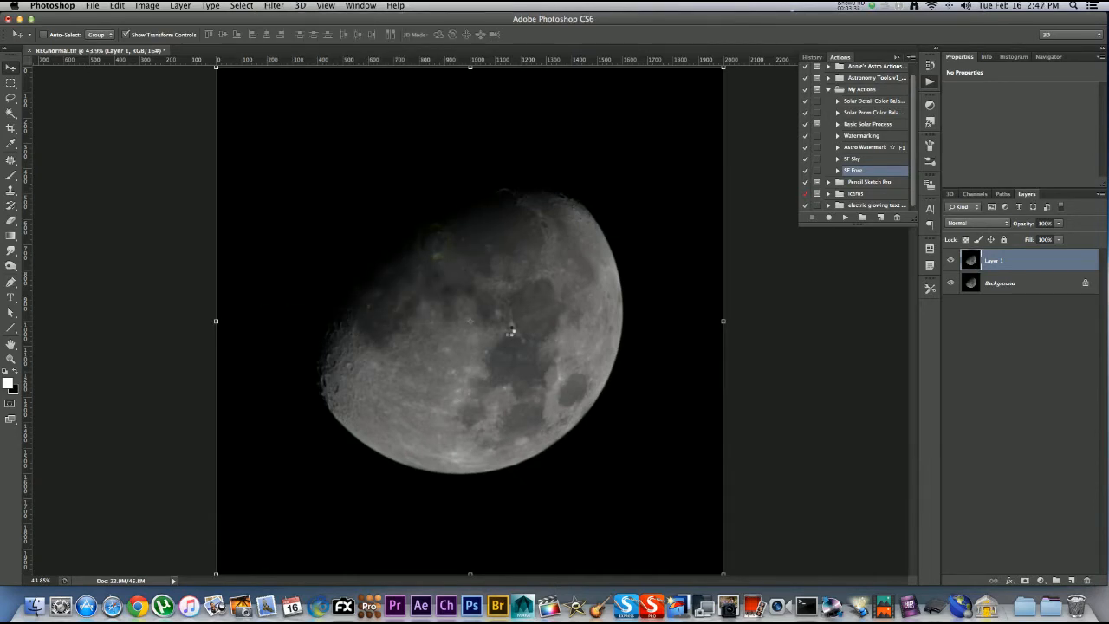
- Sharpen the duplicate moon layer with Unsharp Mask at an amount of 500% and a radius of 1.0 pixels
click(784, 147)
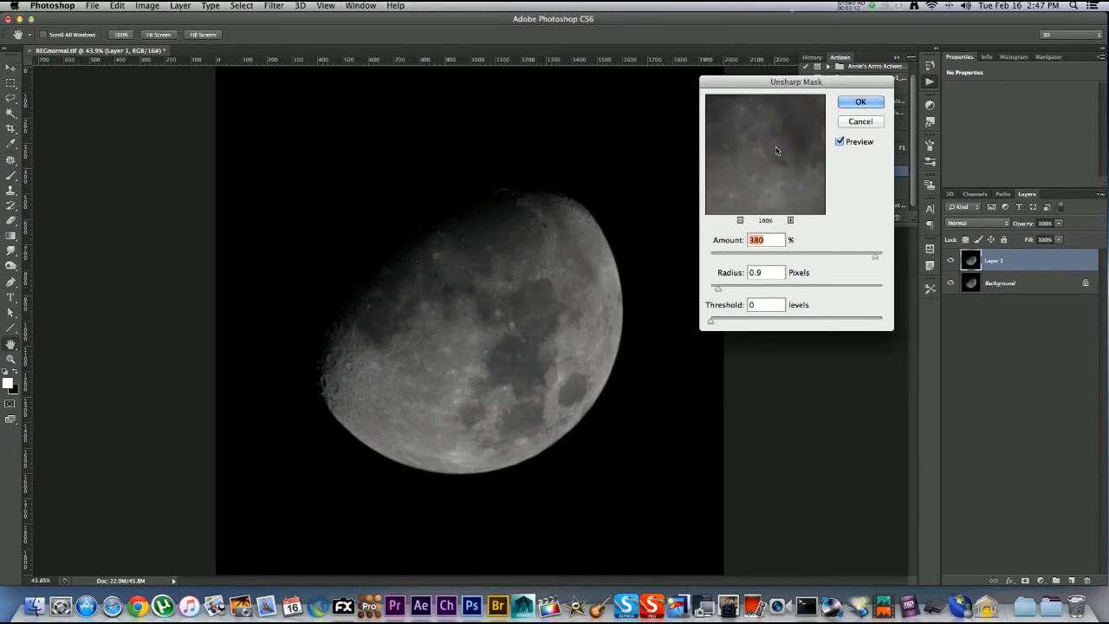
drag(782, 138, 752, 189)
drag(772, 152, 772, 184)
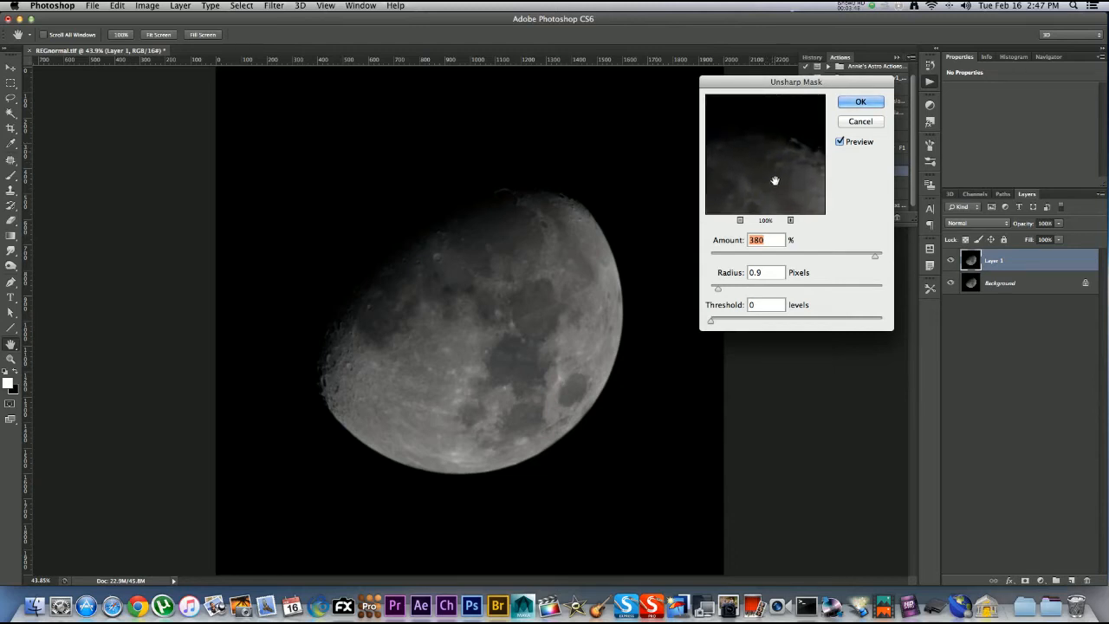
key(super+equal)
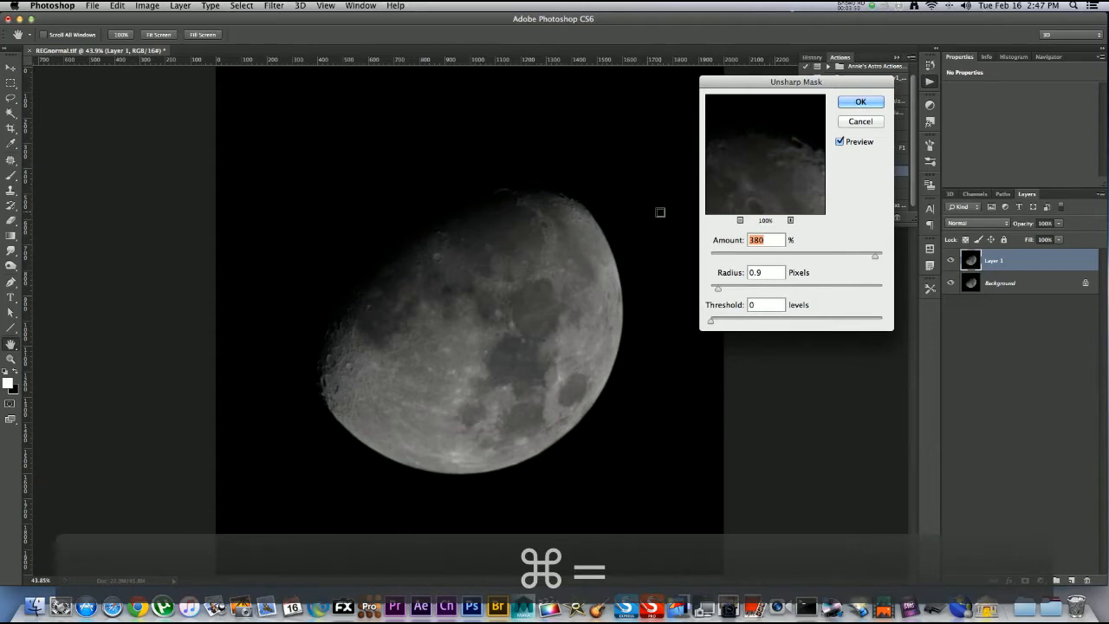
key(super+equal)
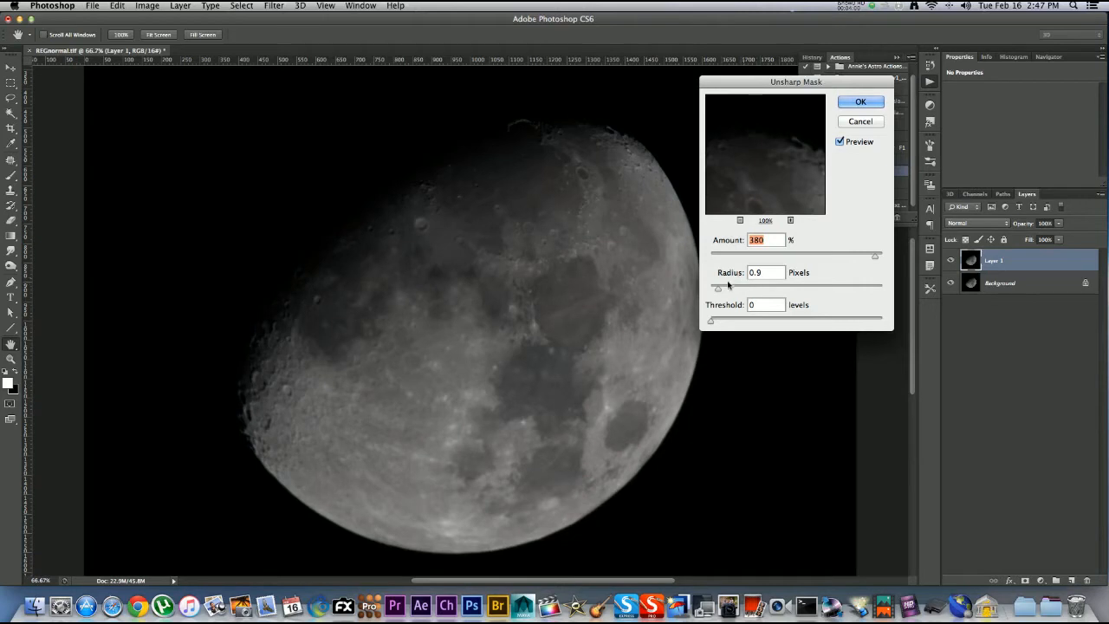
drag(719, 292, 723, 295)
drag(721, 291, 737, 292)
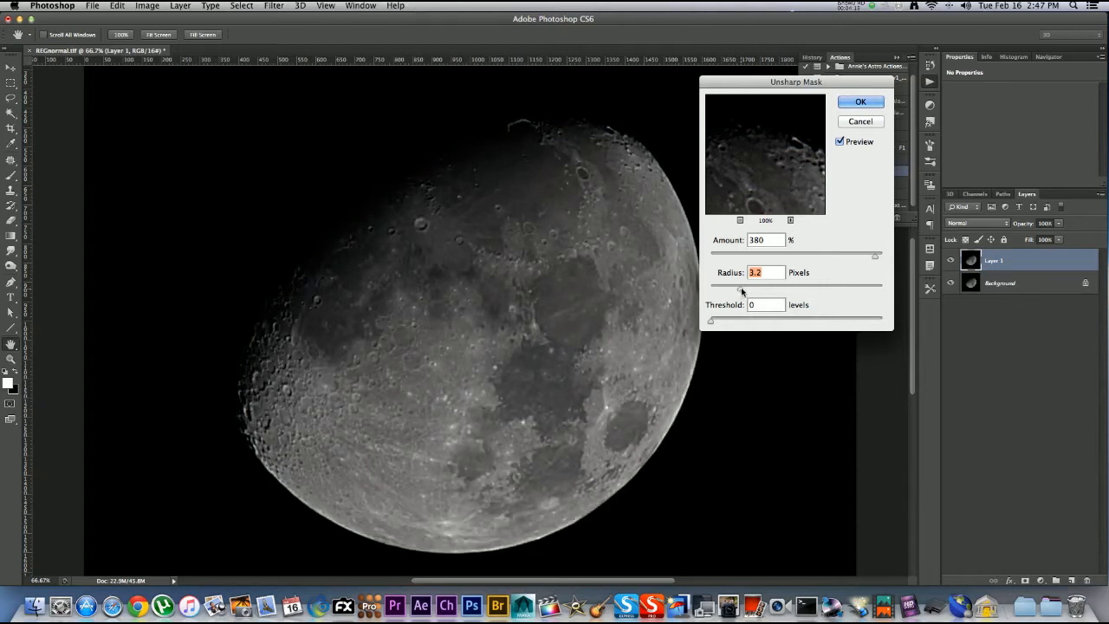
drag(740, 292, 727, 292)
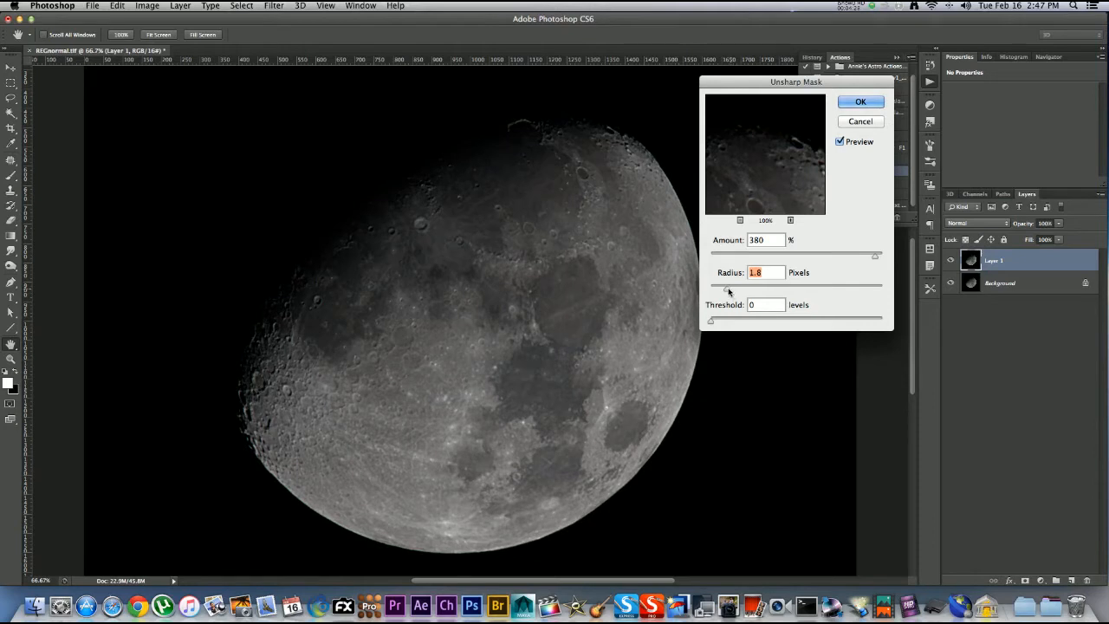
drag(727, 291, 718, 292)
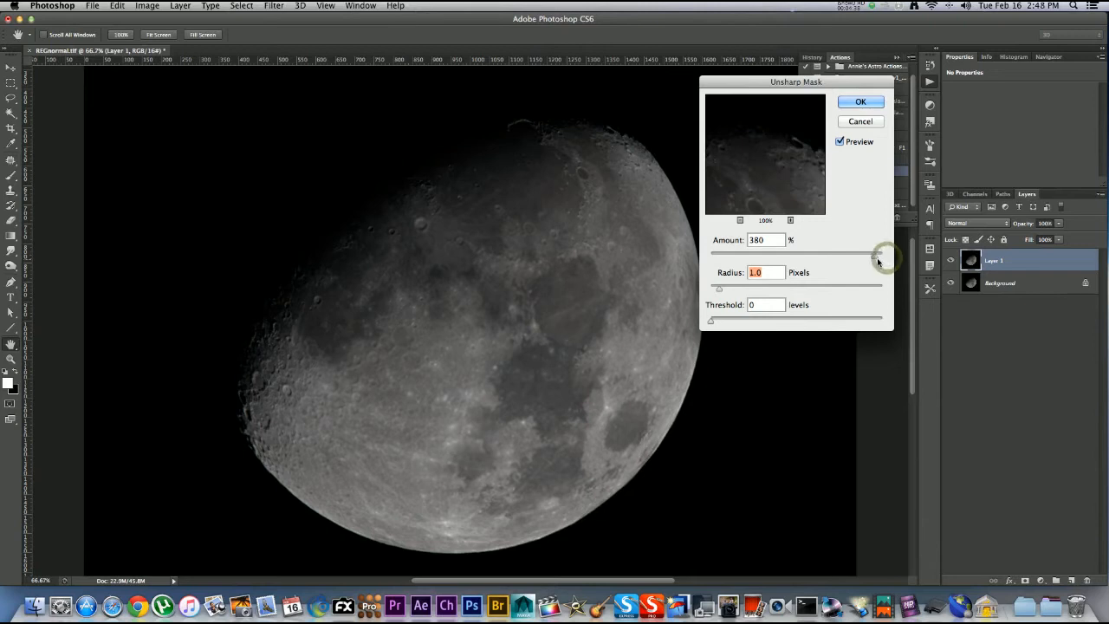
drag(876, 257, 884, 256)
click(860, 102)
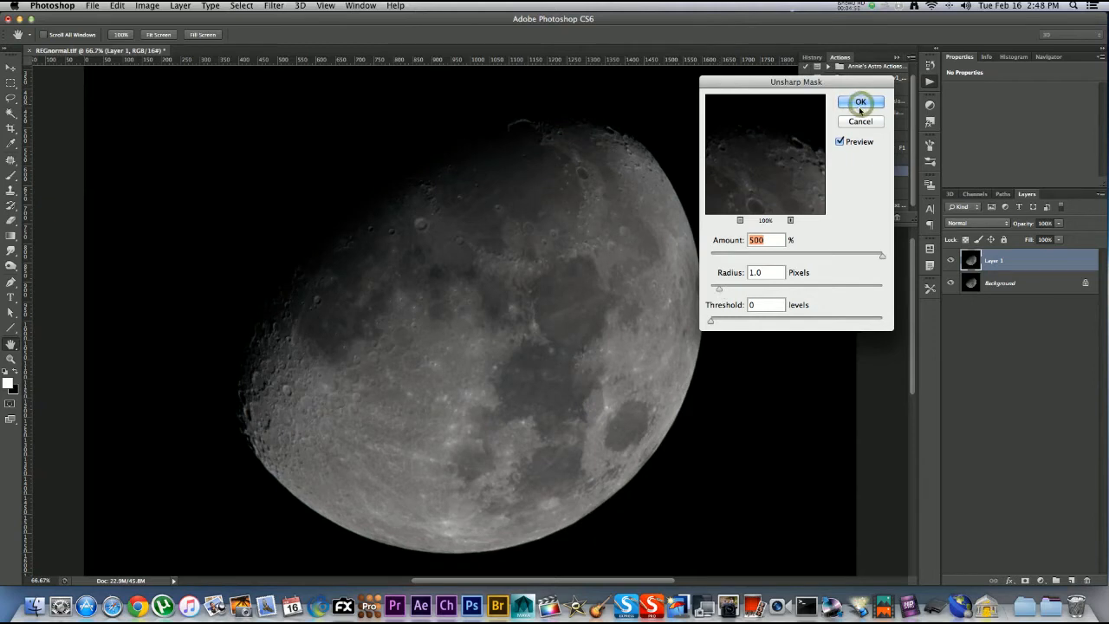
- Apply Smart Sharpen to Layer 1 with an 85% amount and 0.6 px radius, comparing the preview on and off
key(v)
click(274, 5)
mouse_move(329, 202)
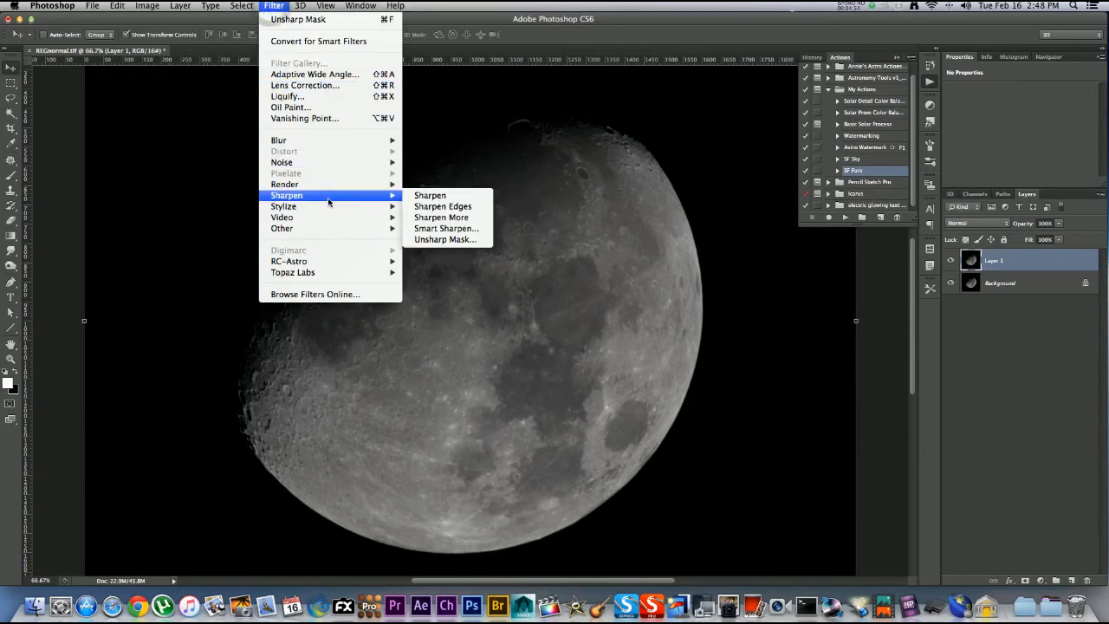
click(448, 228)
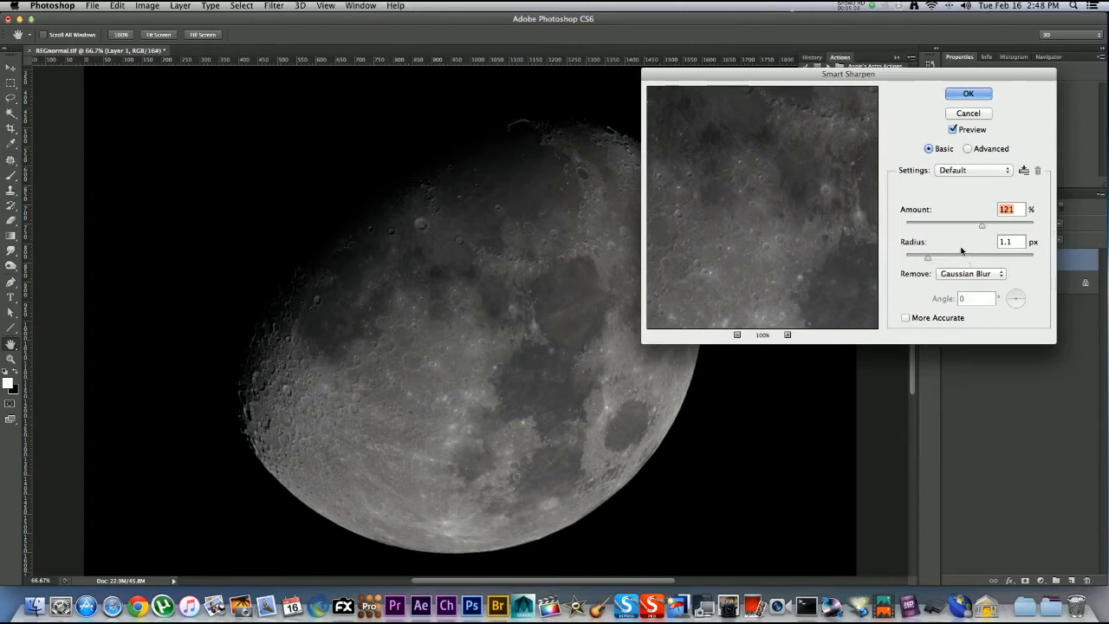
drag(981, 225, 966, 224)
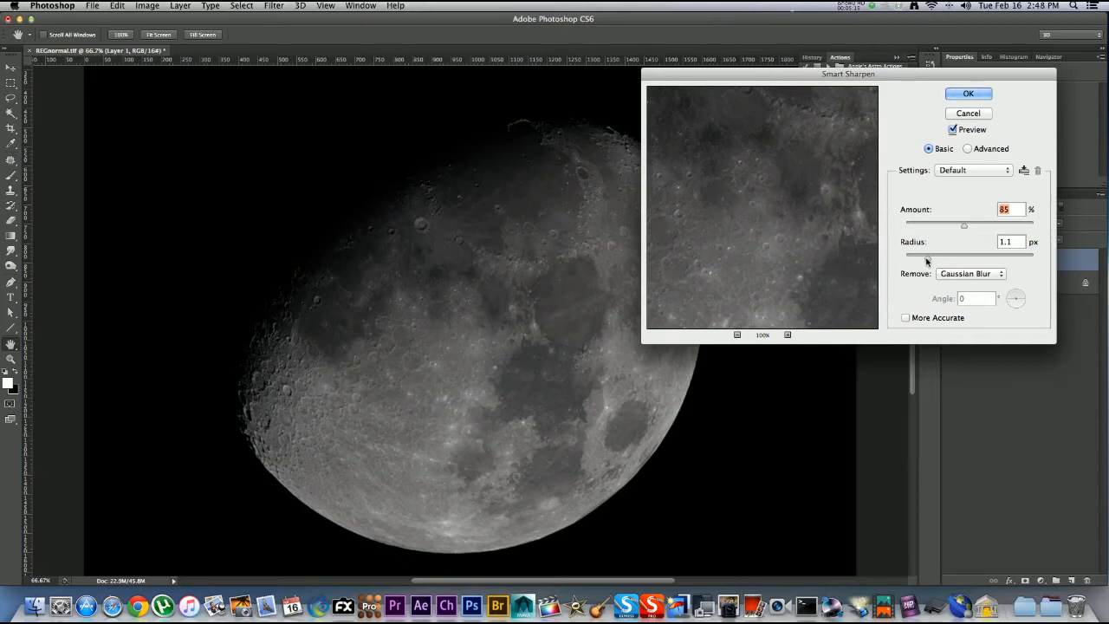
drag(927, 259, 916, 260)
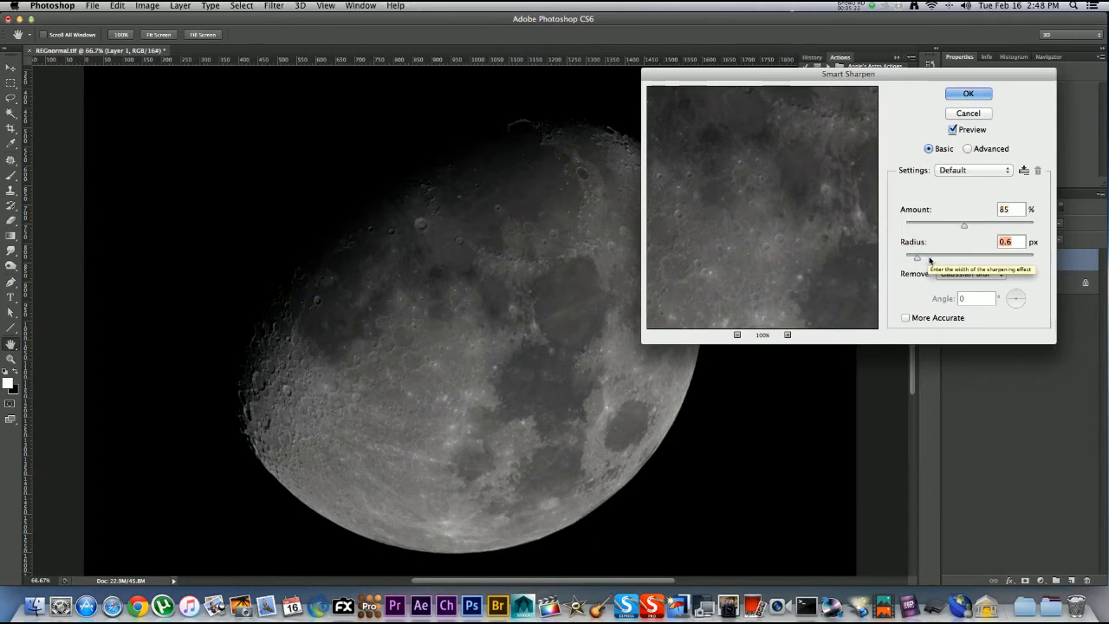
click(954, 130)
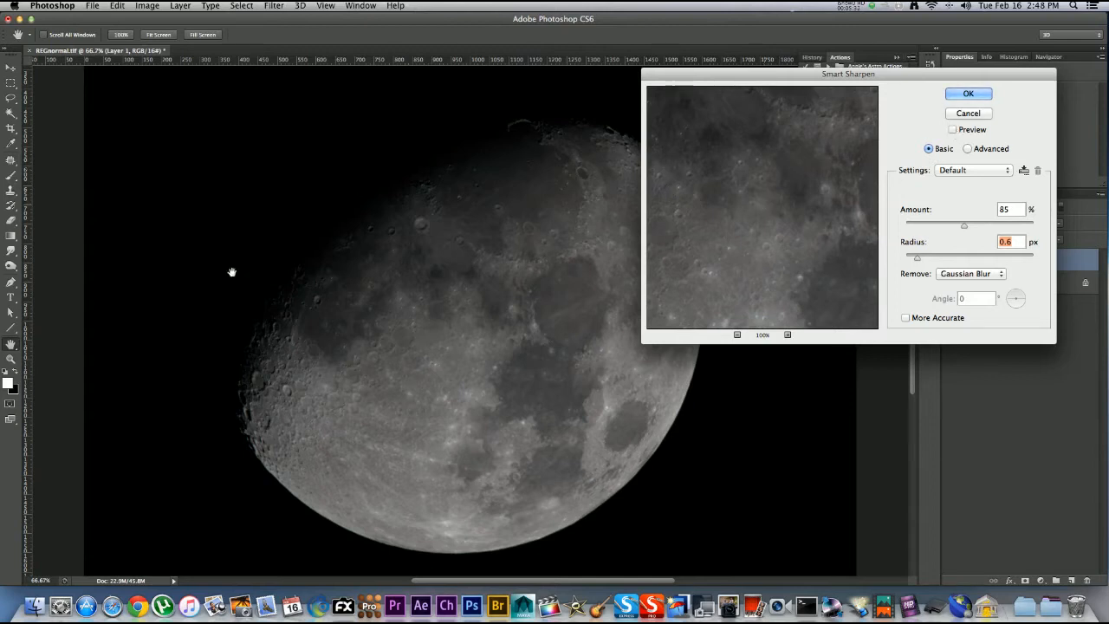
click(954, 130)
click(972, 95)
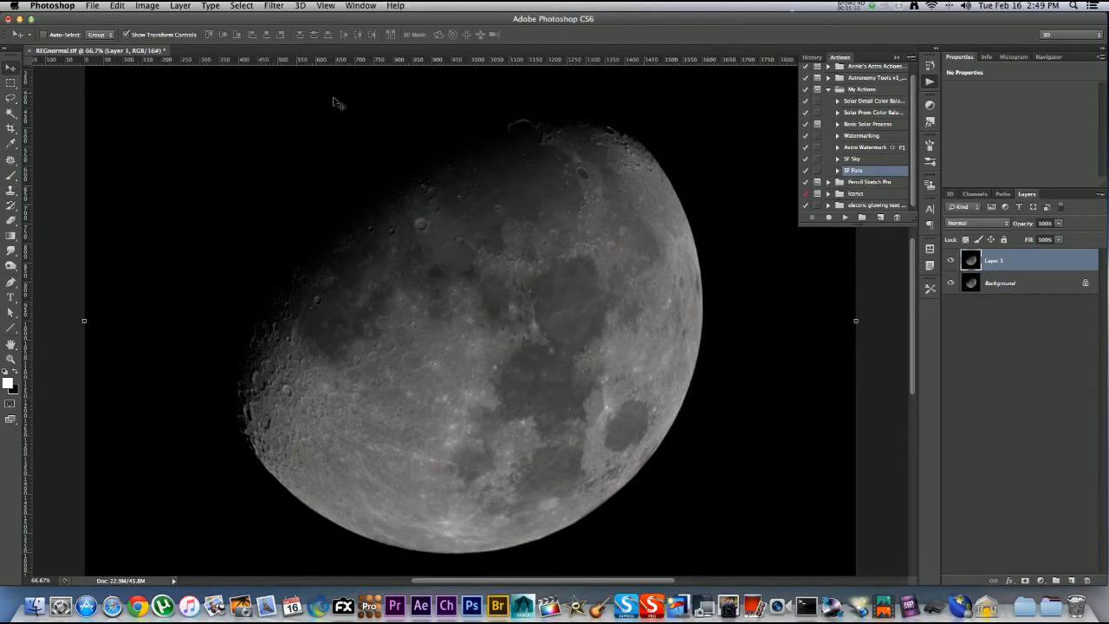
- Duplicate the sharpened Layer 1 and set the copy's blending mode to Soft Light
key(super+j)
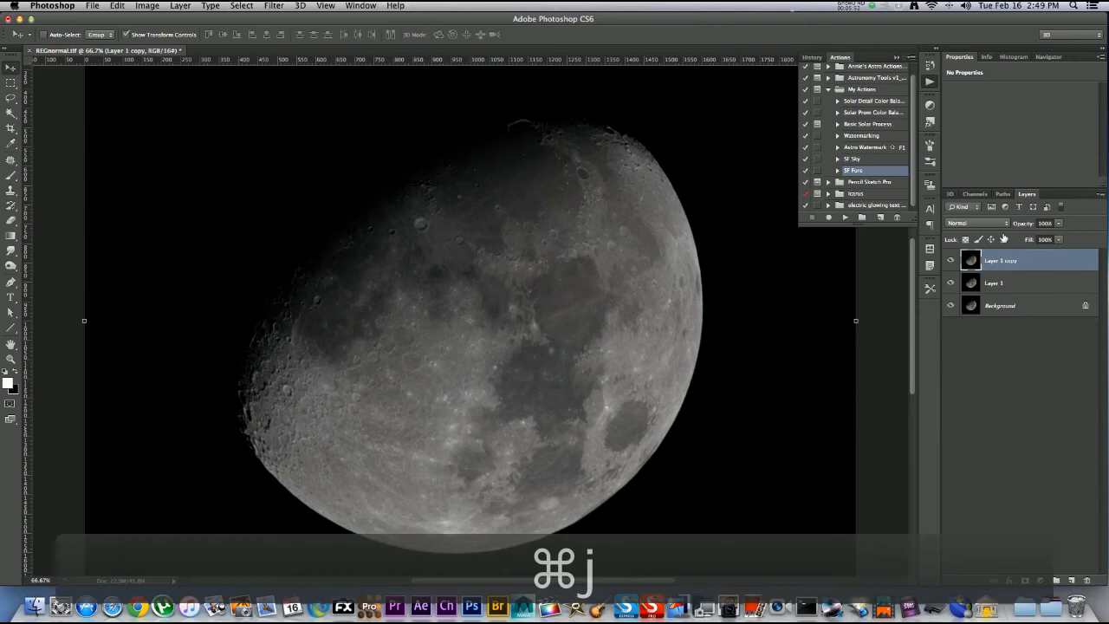
click(1005, 225)
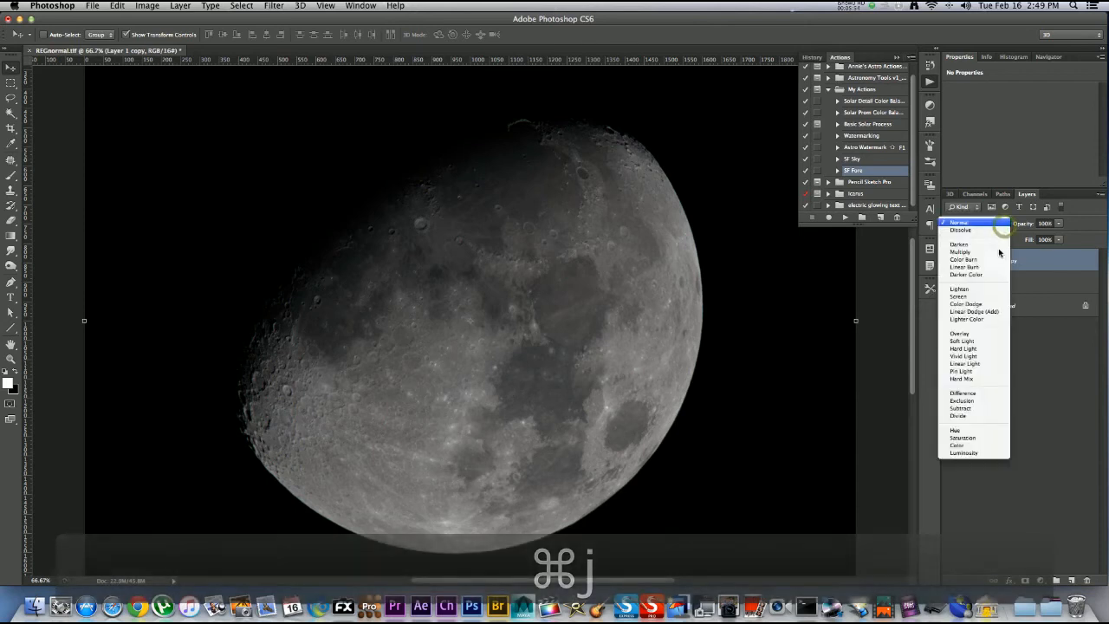
click(975, 341)
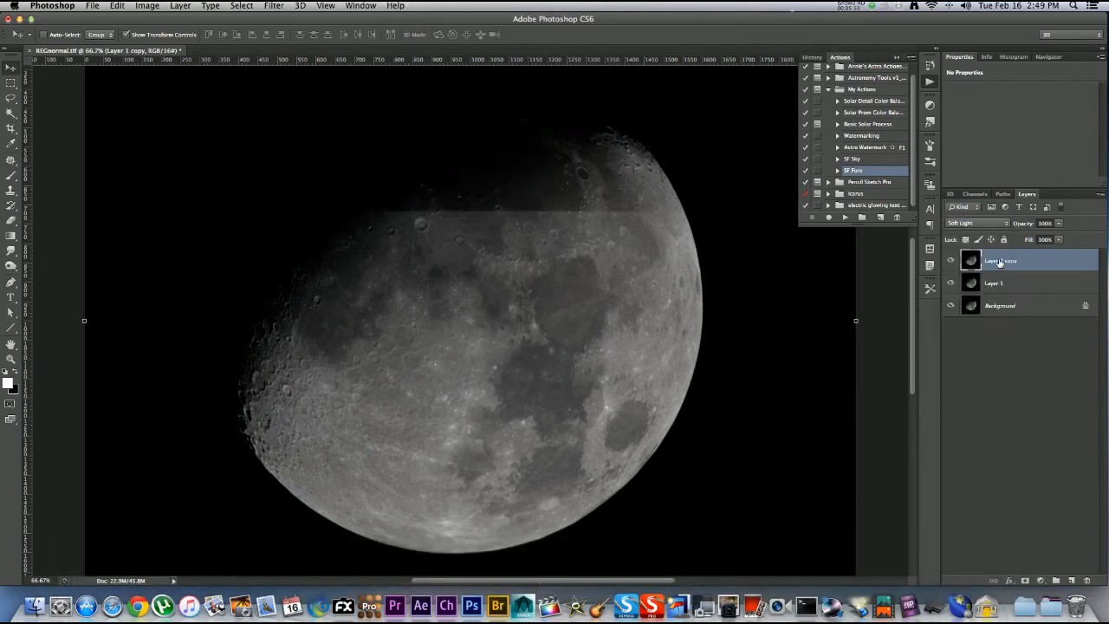
- Apply a High Pass filter with a 61.9 pixel radius to the Soft Light copy
click(272, 6)
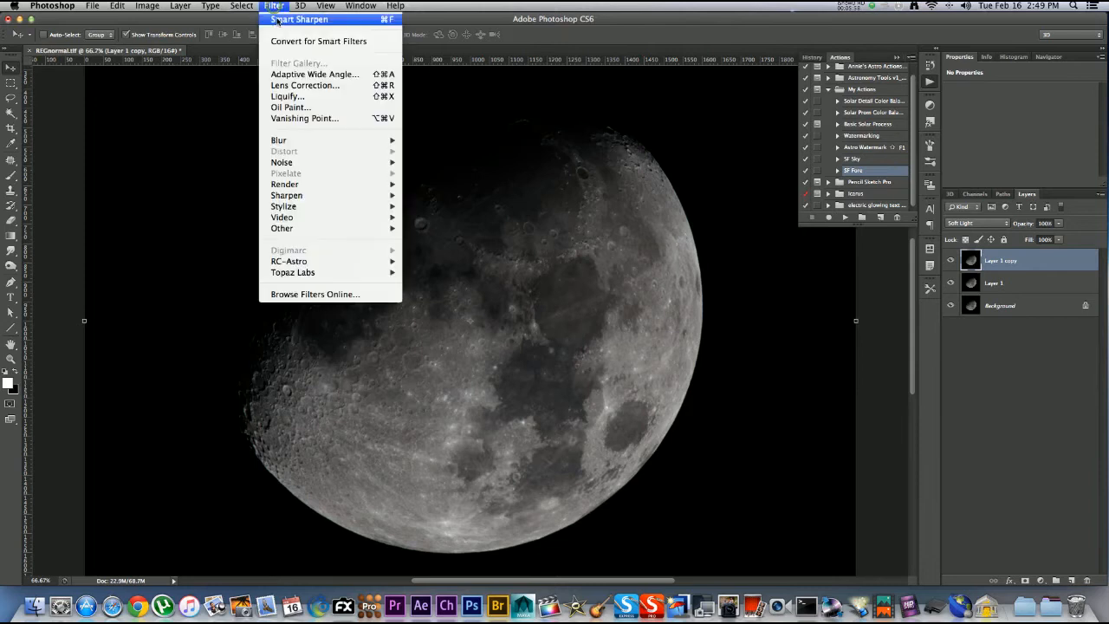
mouse_move(301, 230)
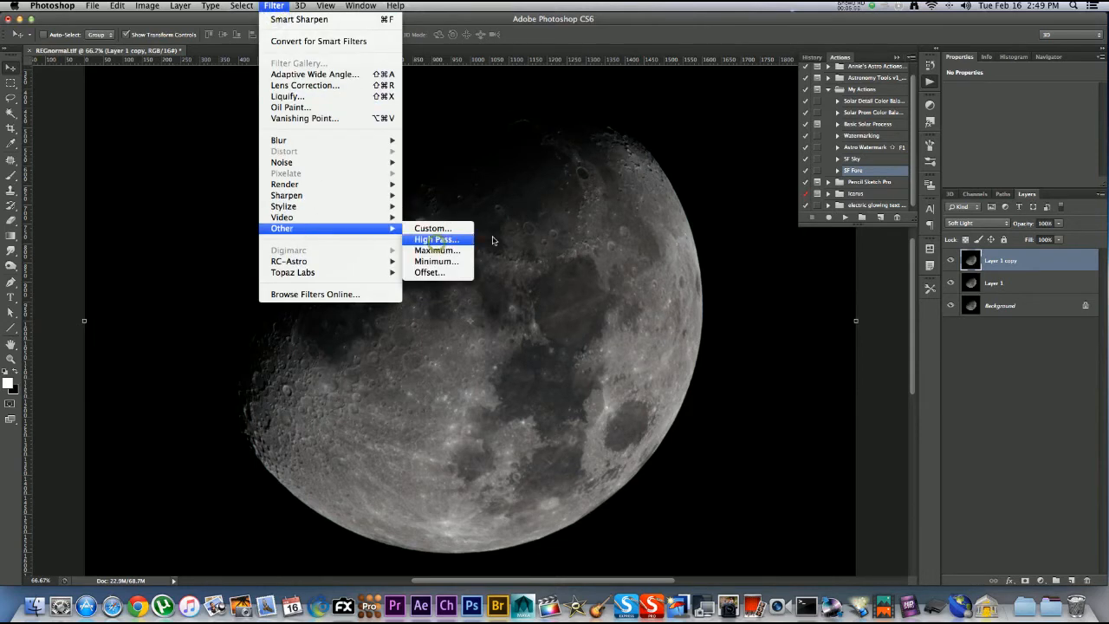
click(436, 239)
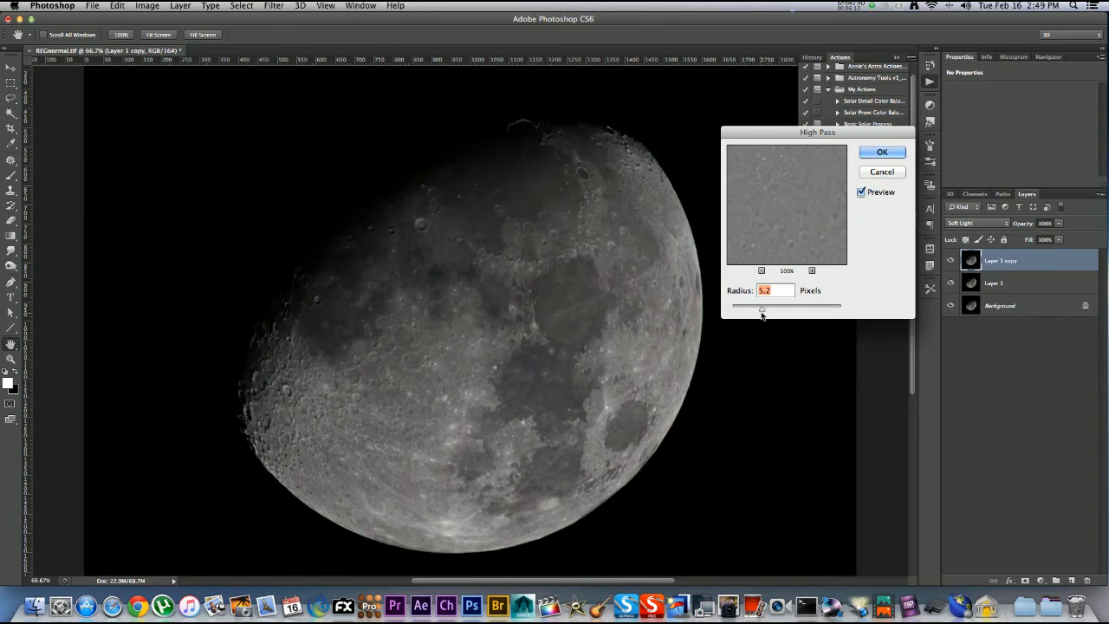
drag(762, 310, 755, 311)
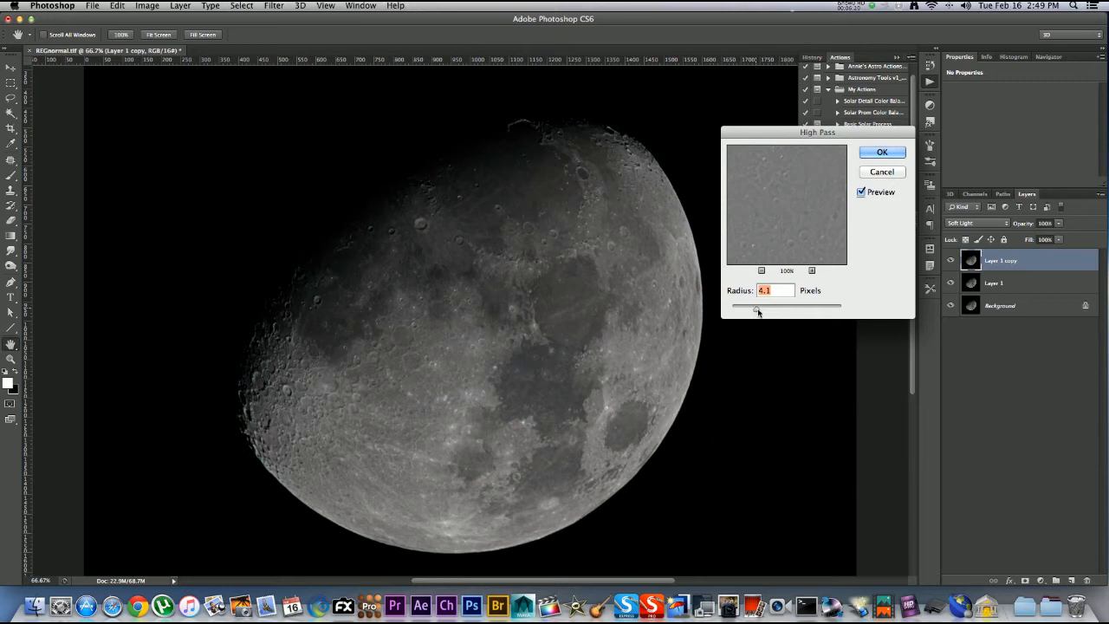
drag(757, 312, 789, 312)
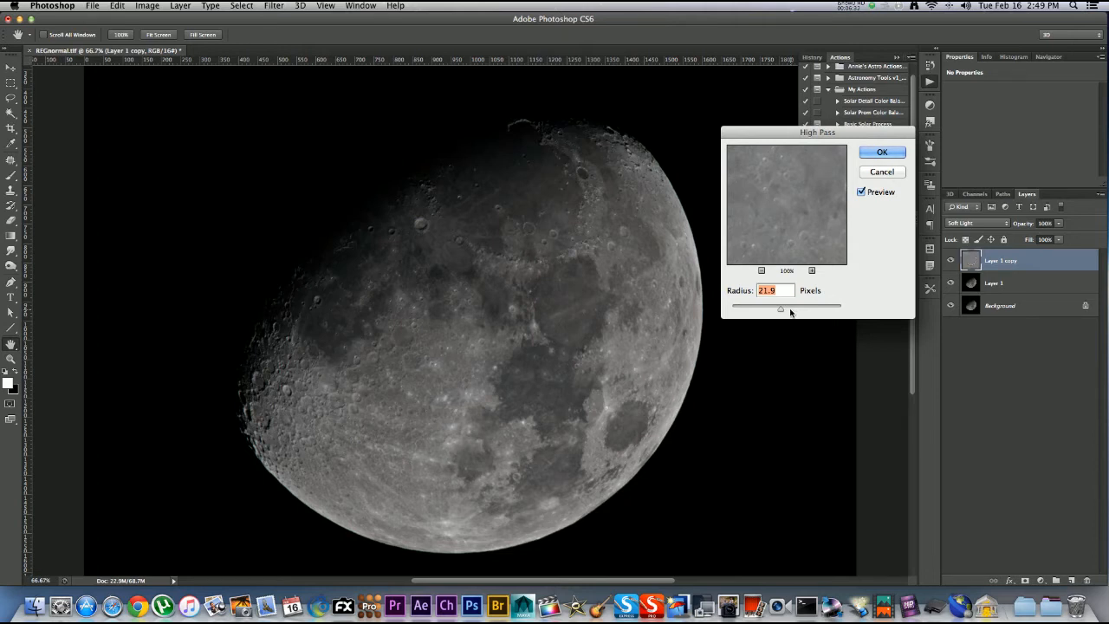
drag(781, 312, 796, 312)
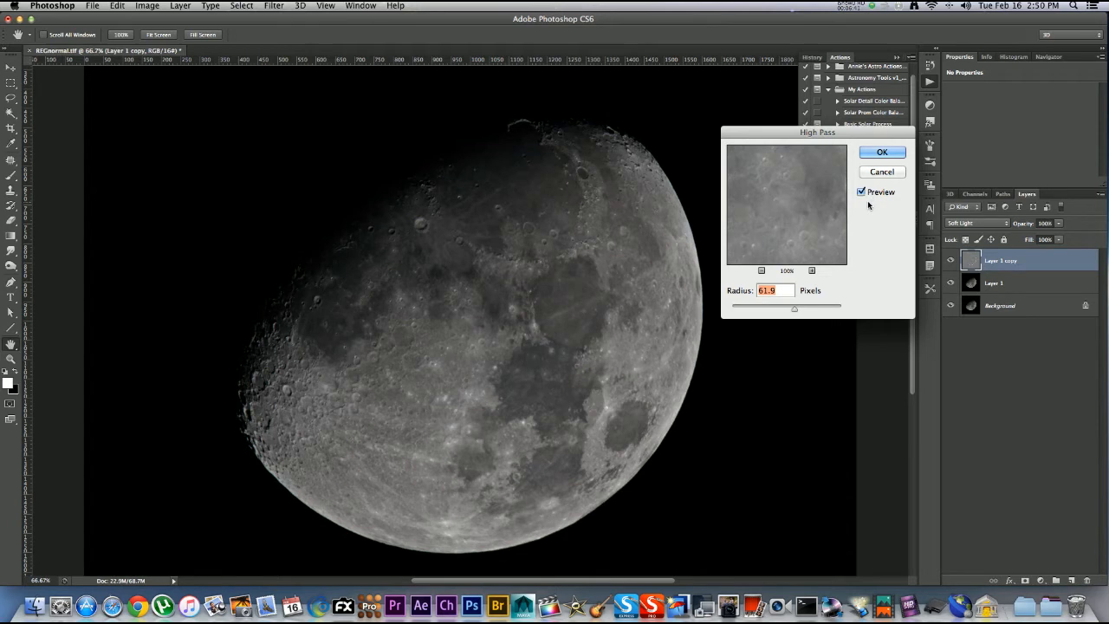
click(882, 154)
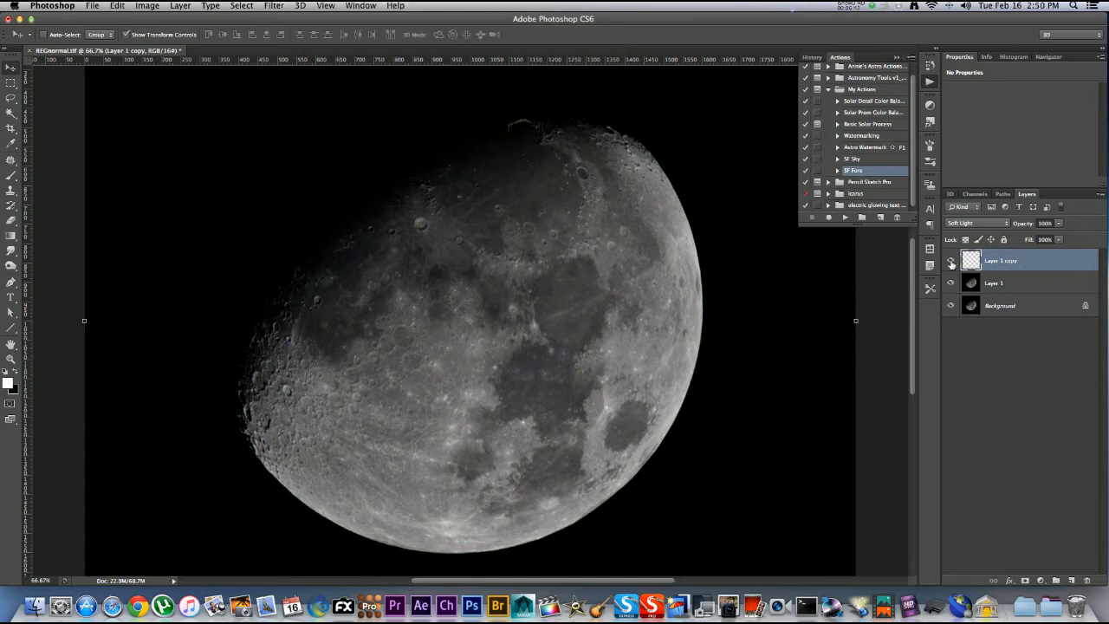
- Compare the moon with the High Pass layer hidden and shown, and merge that layer down into Layer 1
click(951, 261)
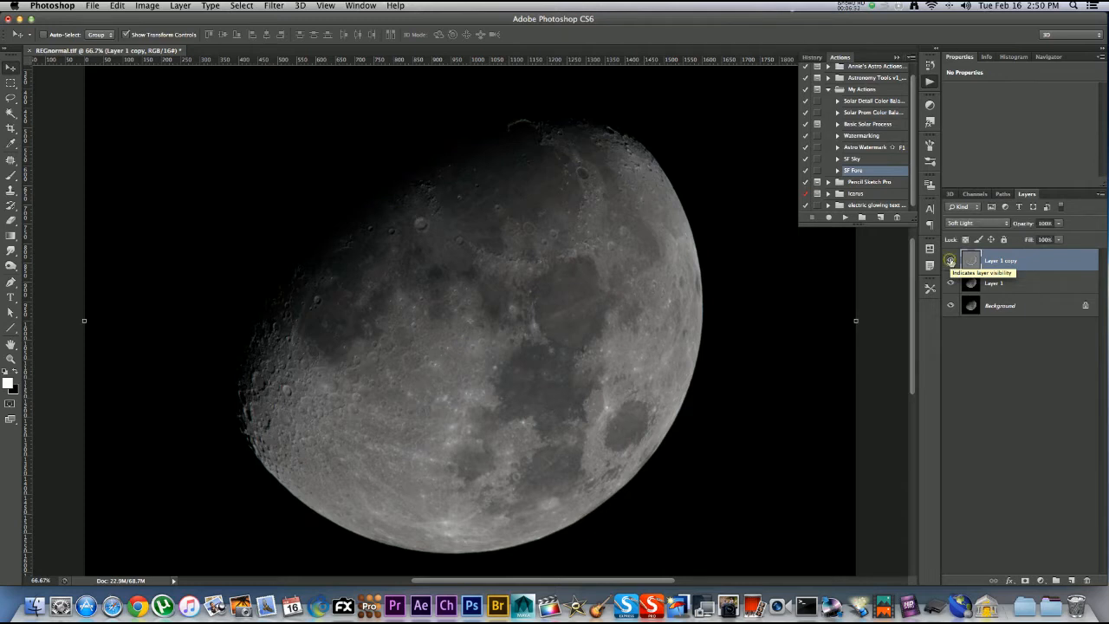
click(951, 262)
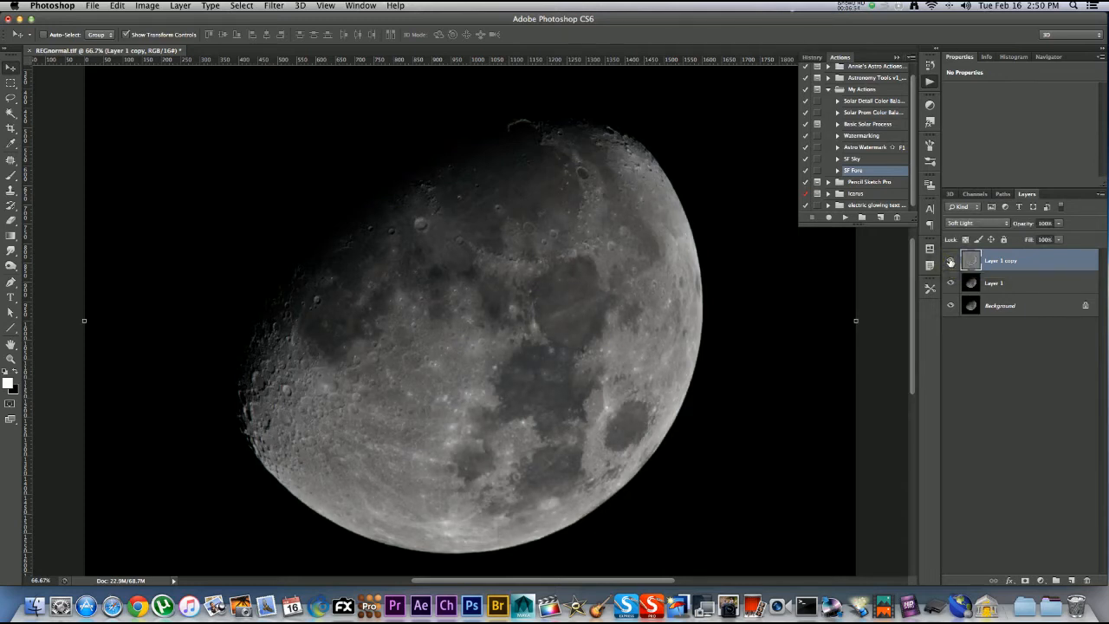
click(952, 262)
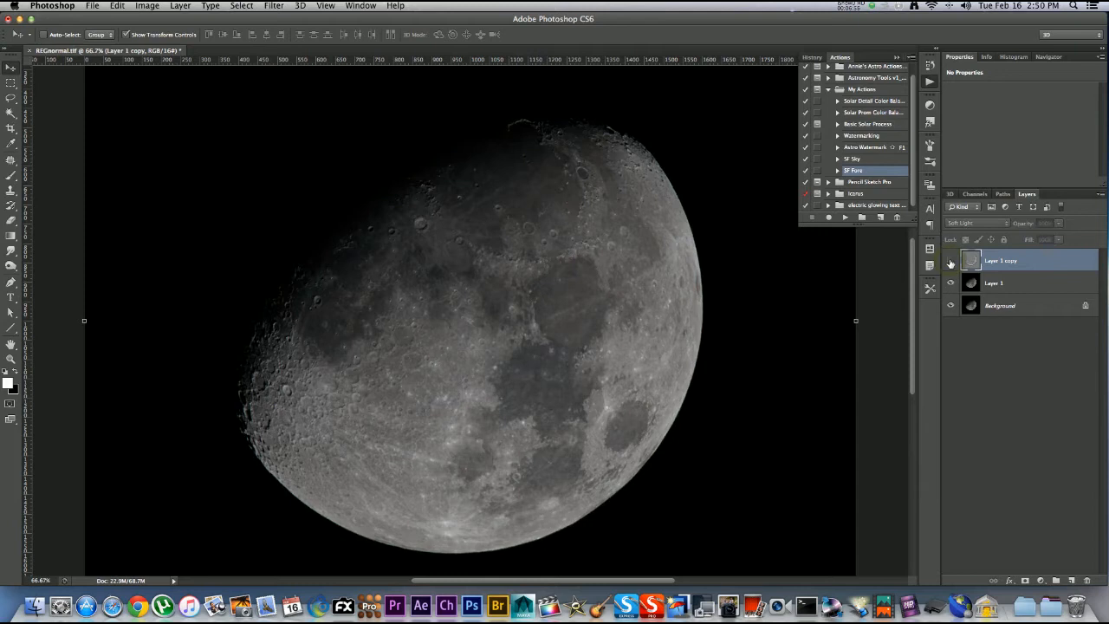
click(950, 261)
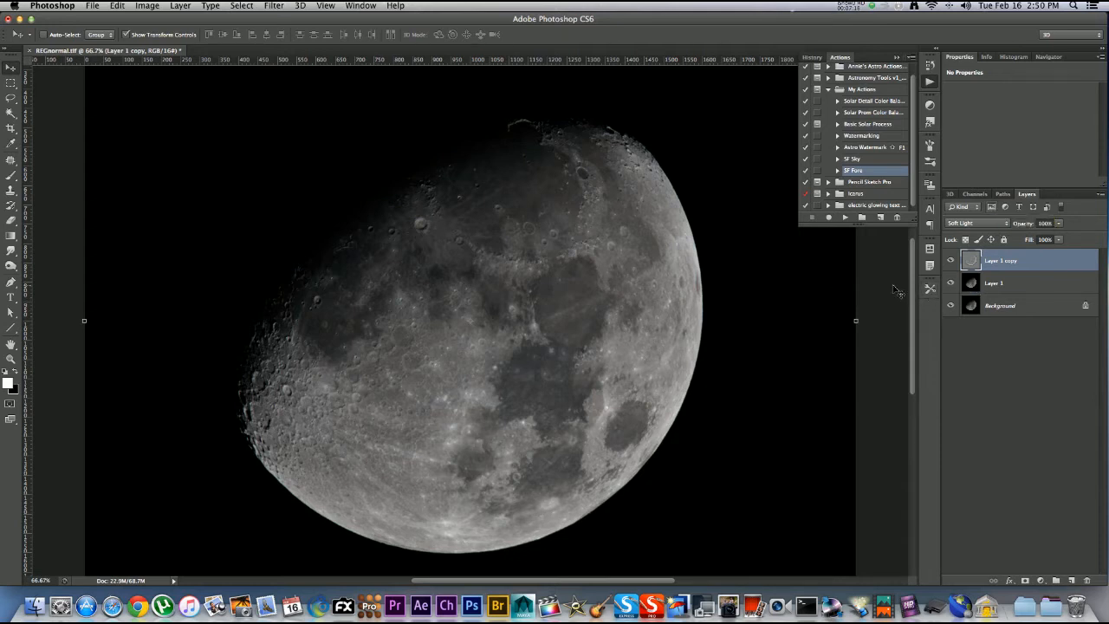
right_click(1016, 264)
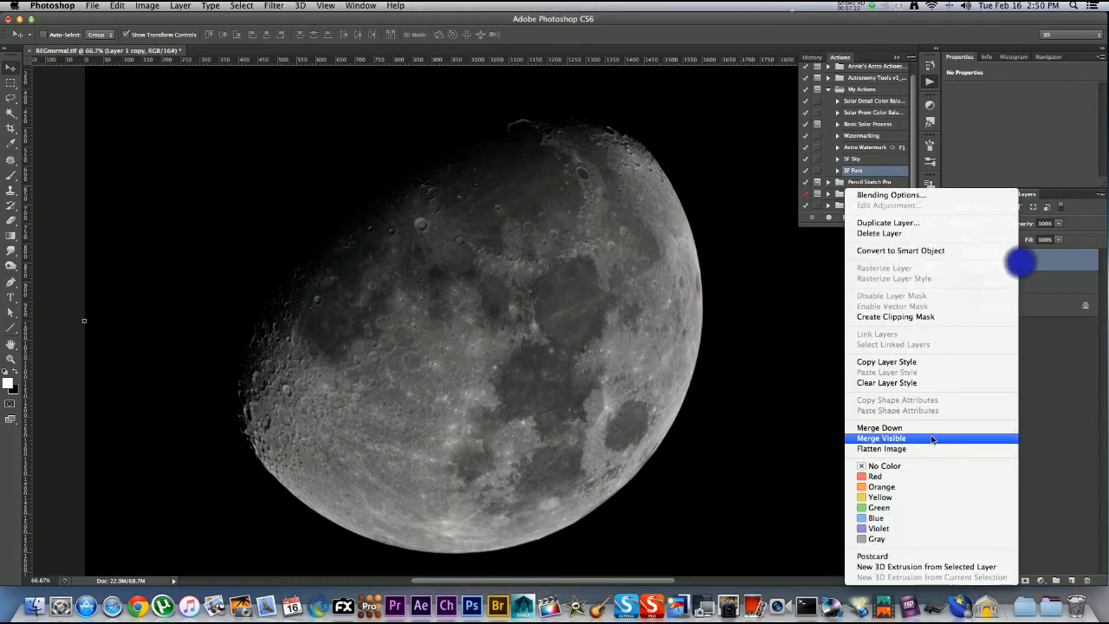
click(933, 429)
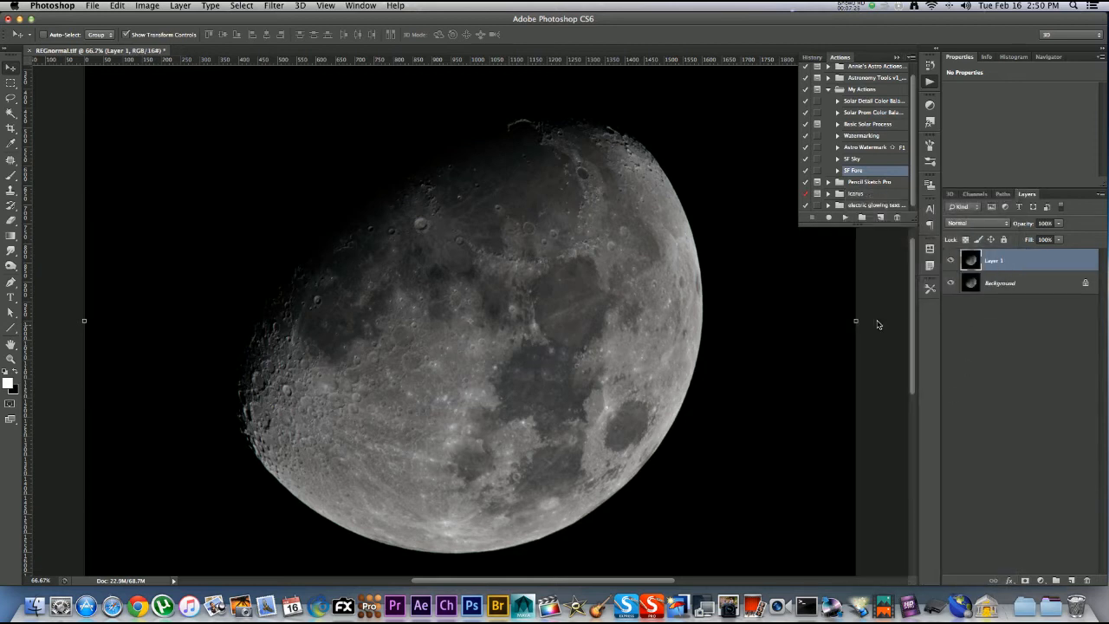
- Duplicate Layer 1 and brighten the copy with a Curves midpoint at input 126, output 190
key(super+minus)
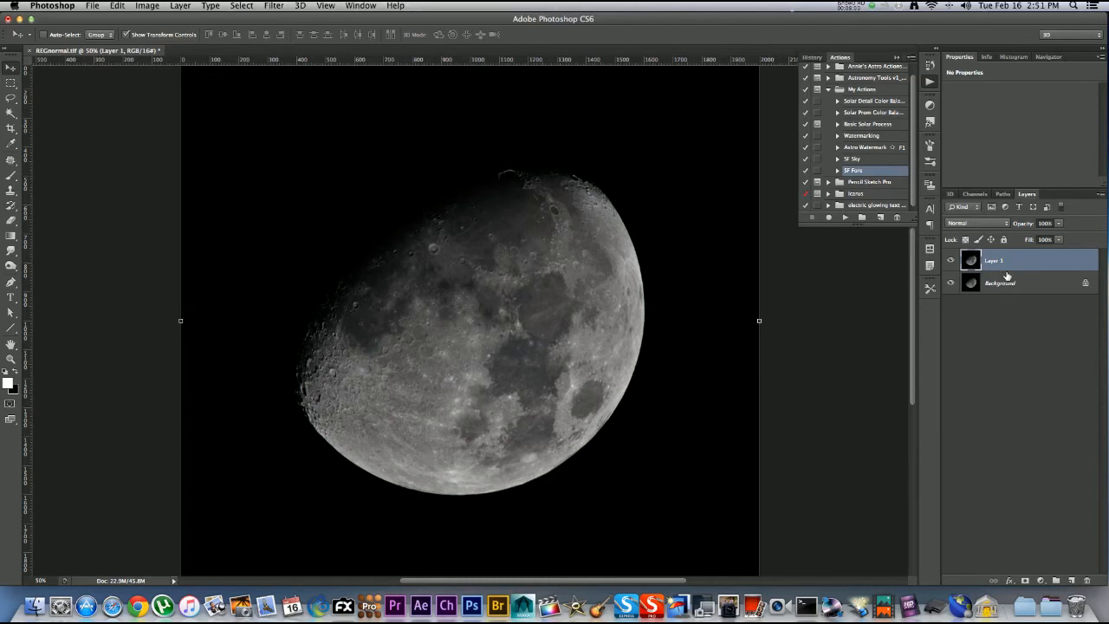
key(super+j)
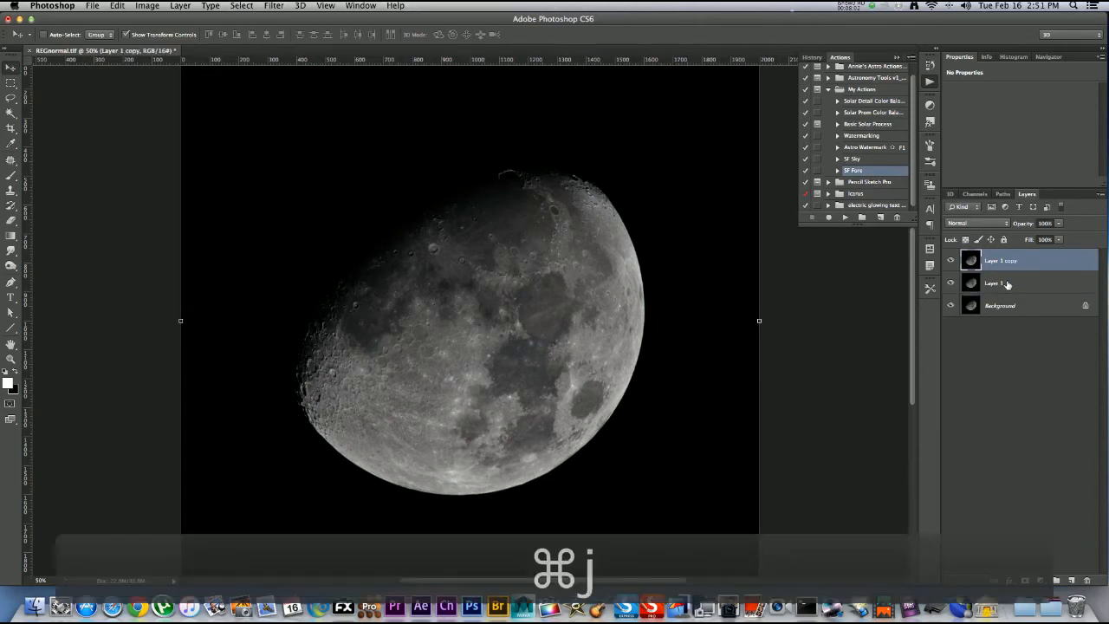
key(super+m)
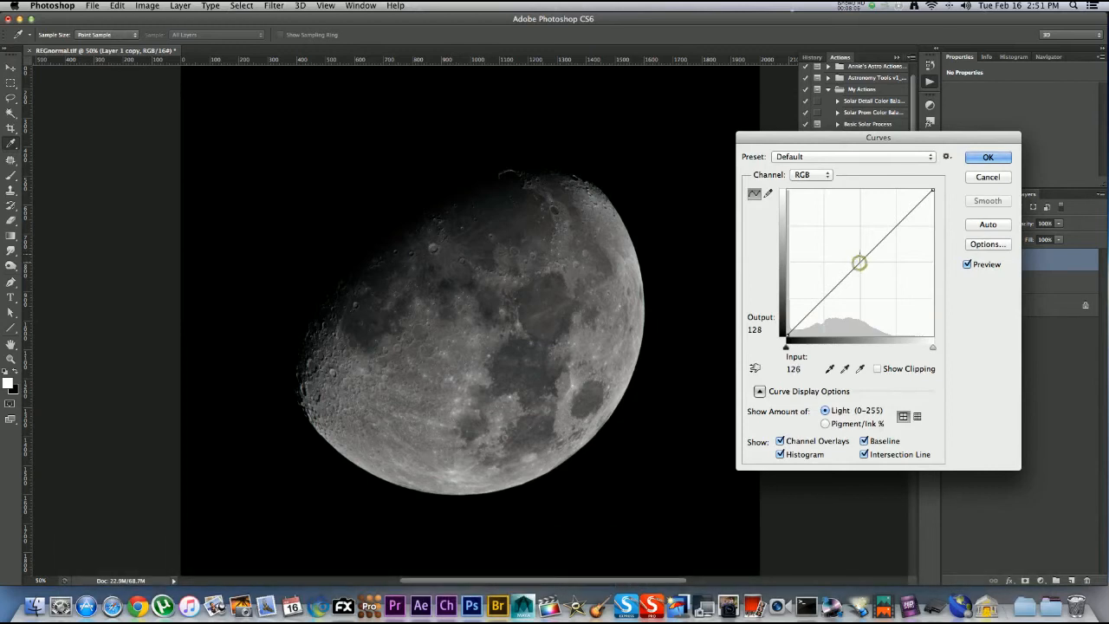
click(858, 258)
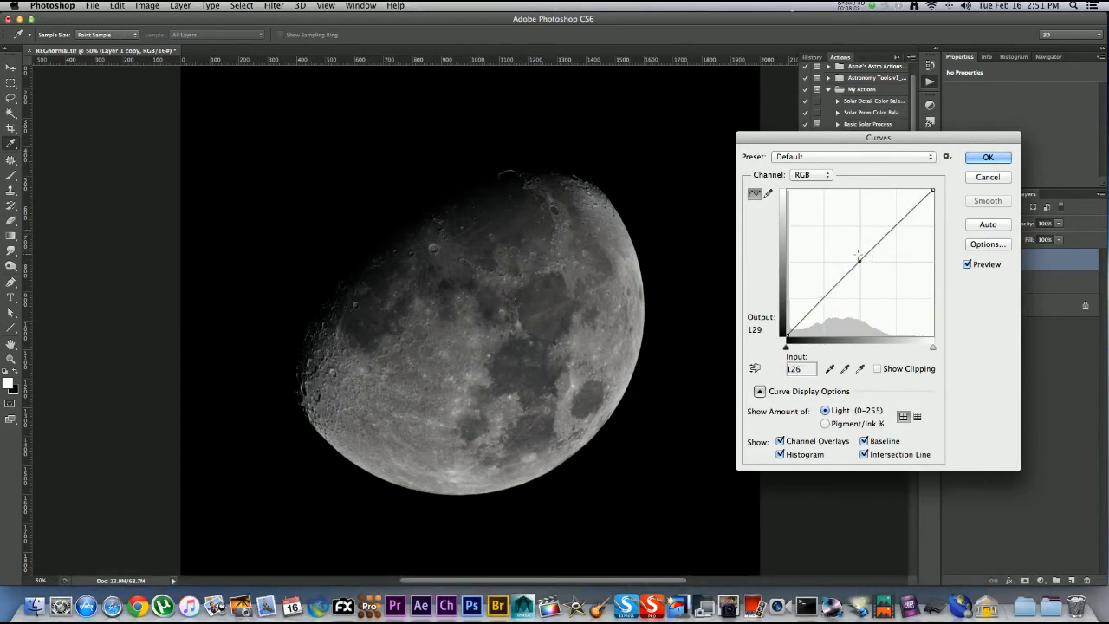
click(859, 259)
drag(858, 227, 859, 227)
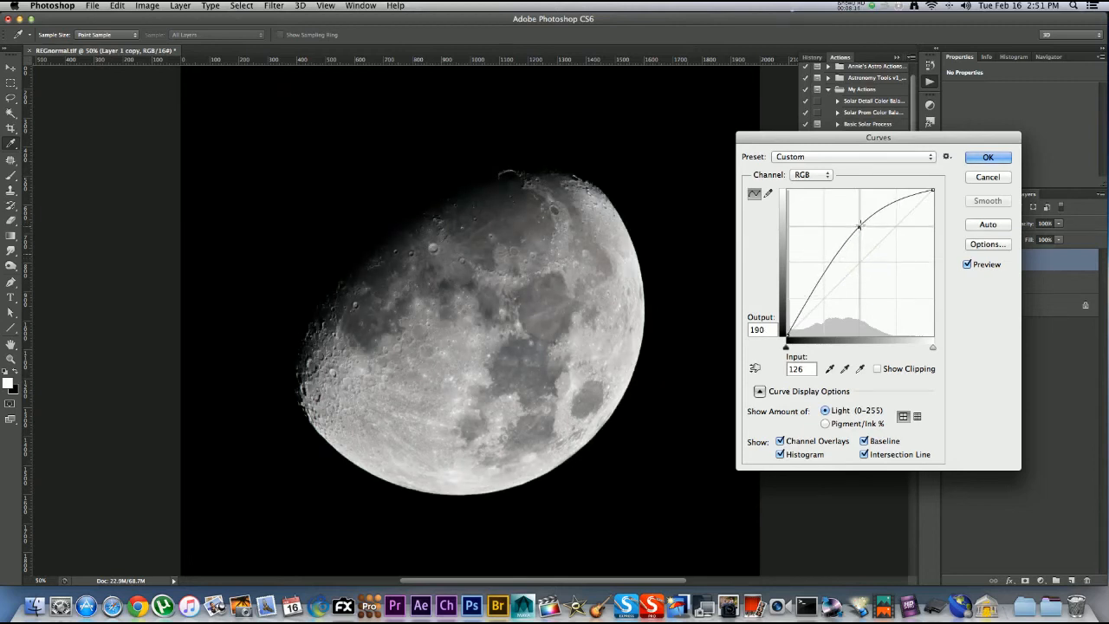
click(989, 158)
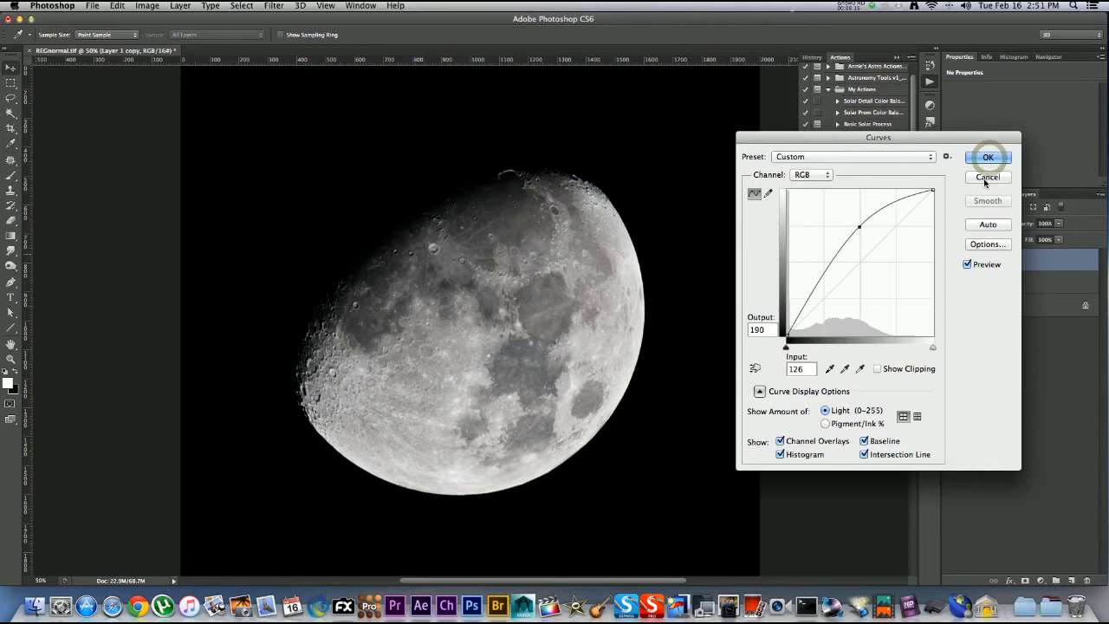
- Add a black mask to the brightened copy and paint white along the moon's shadowed edge, enlarging the brush up to 400 px
alt+click(1026, 582)
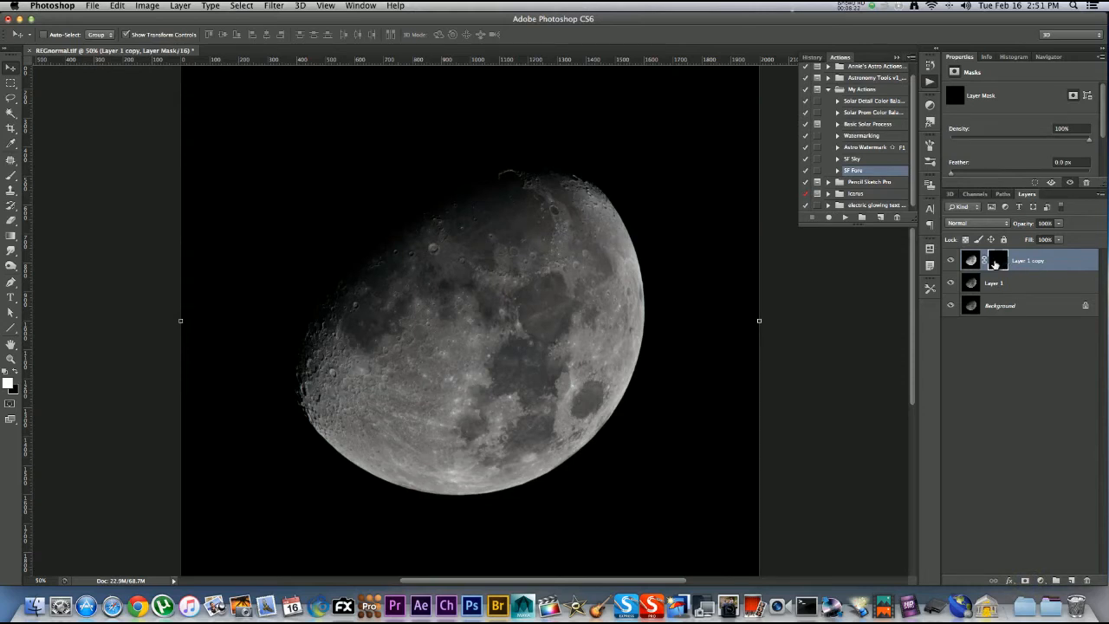
key(b)
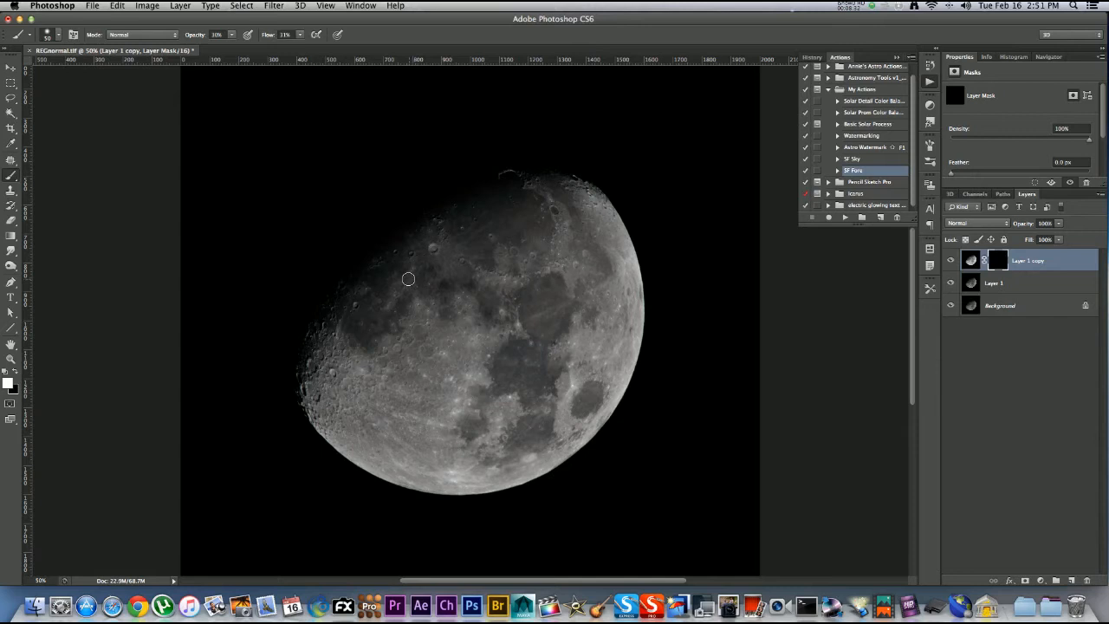
key(bracketright)
key(bracketright)
key(bracketright)
key(bracketright)
key(bracketright)
key(bracketright)
key(bracketright)
key(bracketright)
key(bracketright)
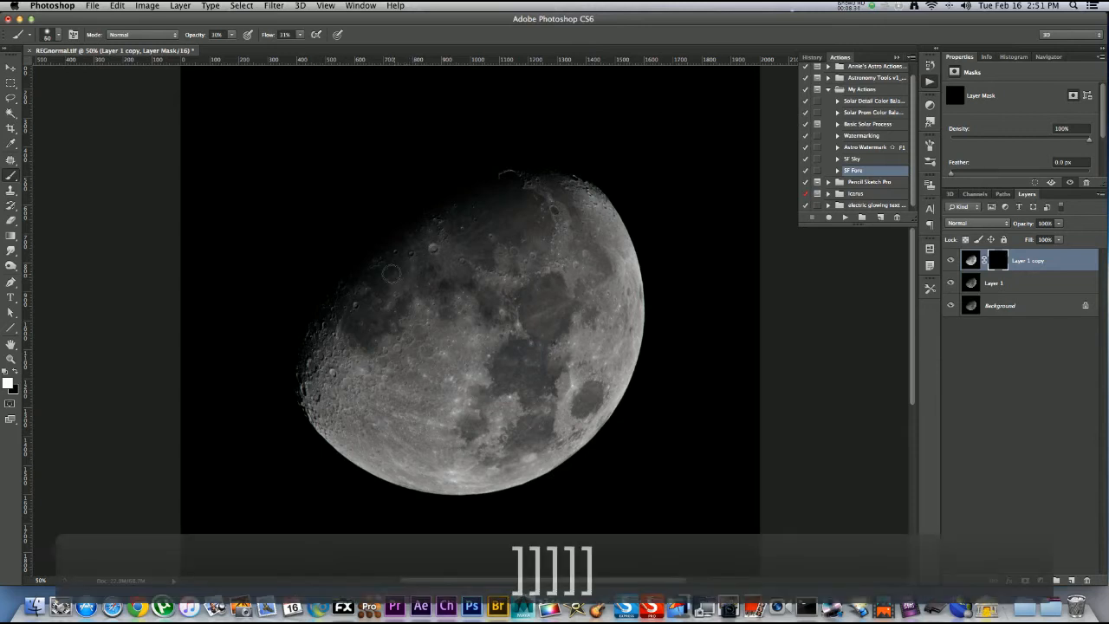
key(bracketright)
key(bracketright)
key(bracketright)
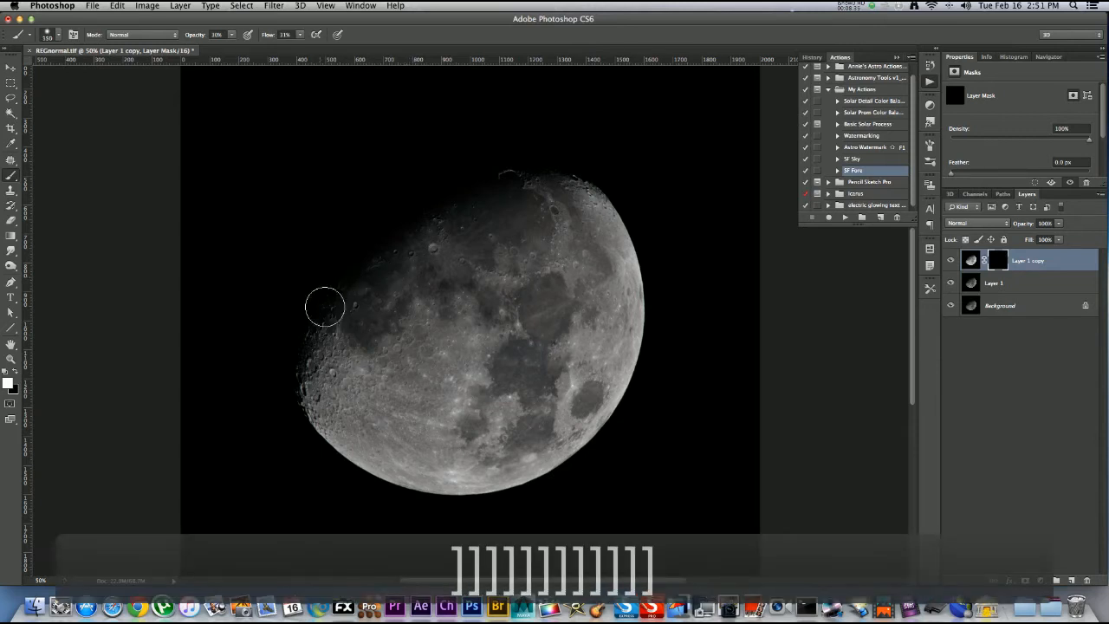
key(bracketright)
key(bracketright)
drag(567, 175, 475, 183)
key(bracketright)
key(bracketright)
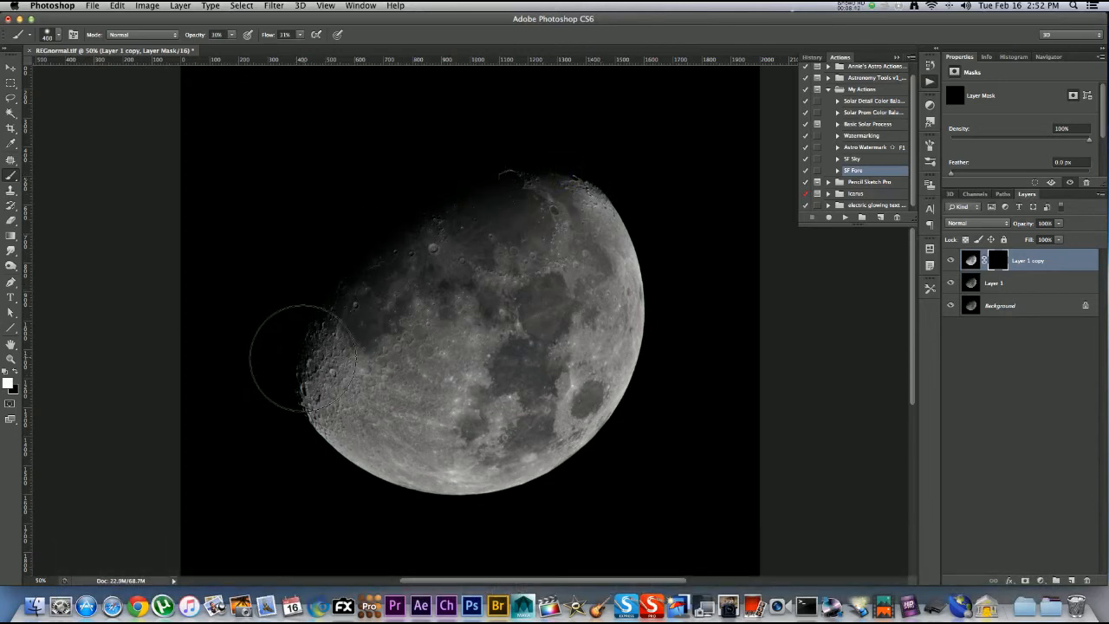
- Paint white on the mask back and forth along the whole shadowed edge of the moon with a 200 px brush
key(bracketleft)
key(bracketleft)
key(bracketleft)
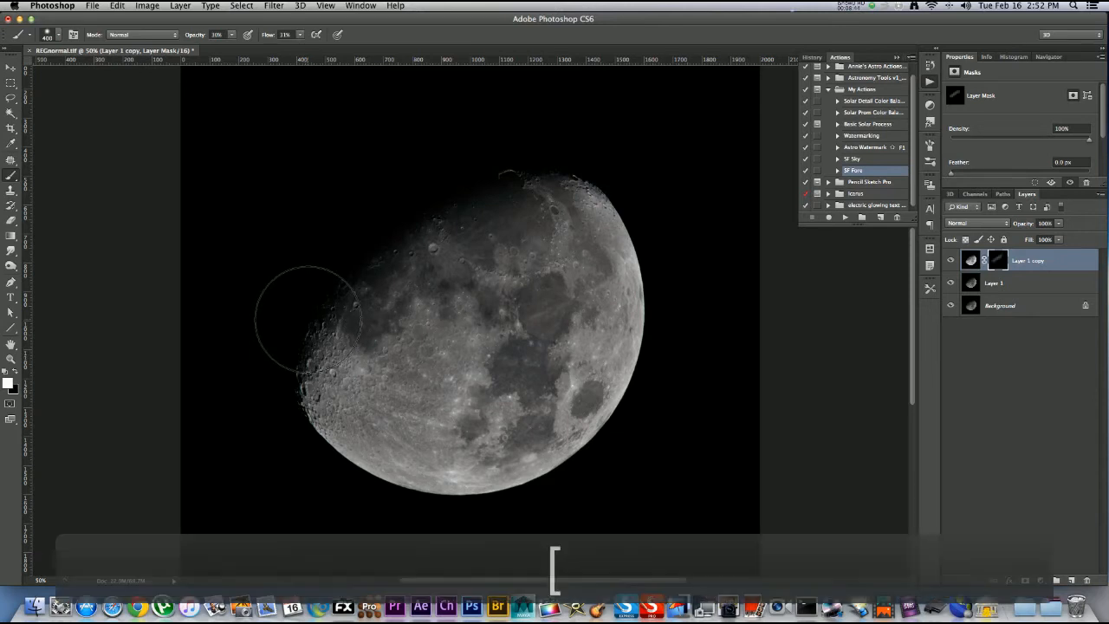
key(bracketleft)
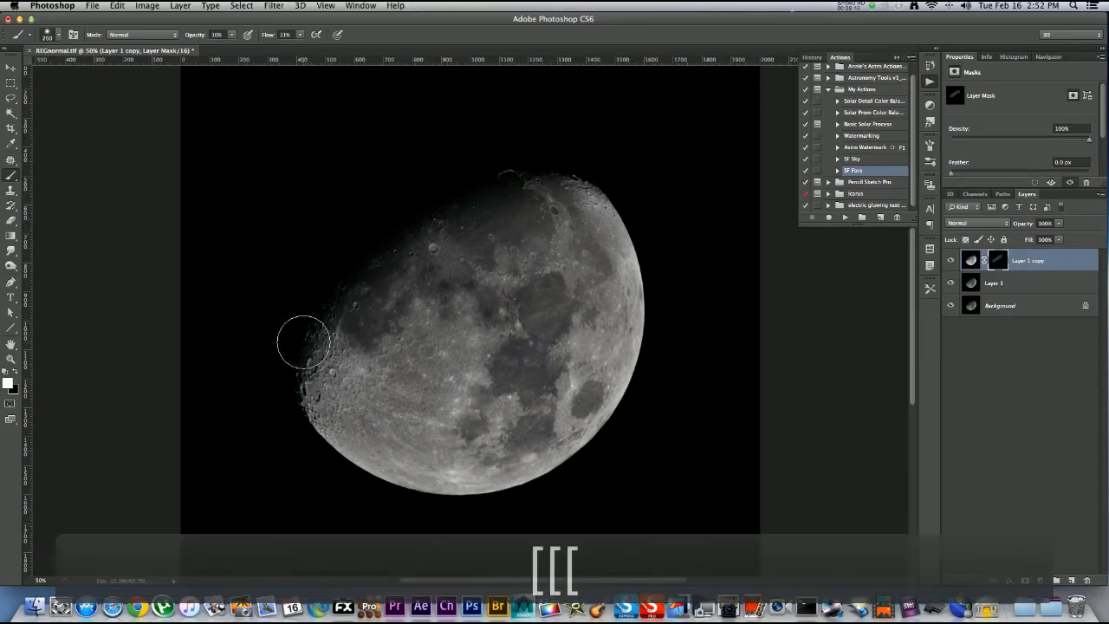
mouse_move(307, 357)
mouse_down()
mouse_move(364, 275)
mouse_move(490, 191)
mouse_move(569, 168)
mouse_move(611, 178)
mouse_up()
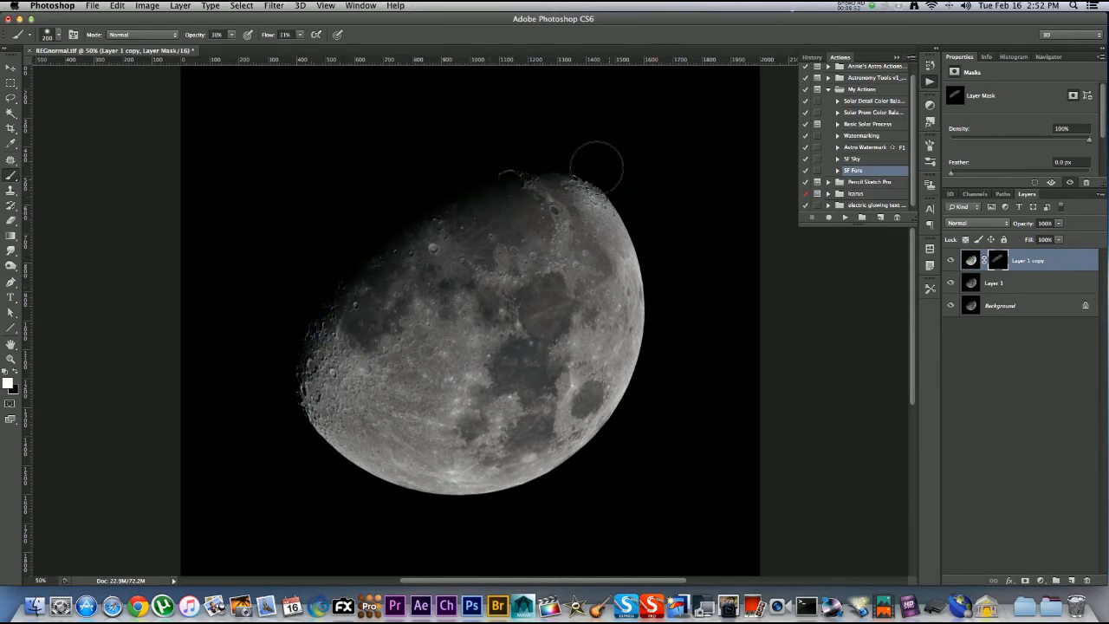
mouse_move(541, 171)
mouse_down()
mouse_move(398, 233)
mouse_move(327, 310)
mouse_move(293, 364)
mouse_up()
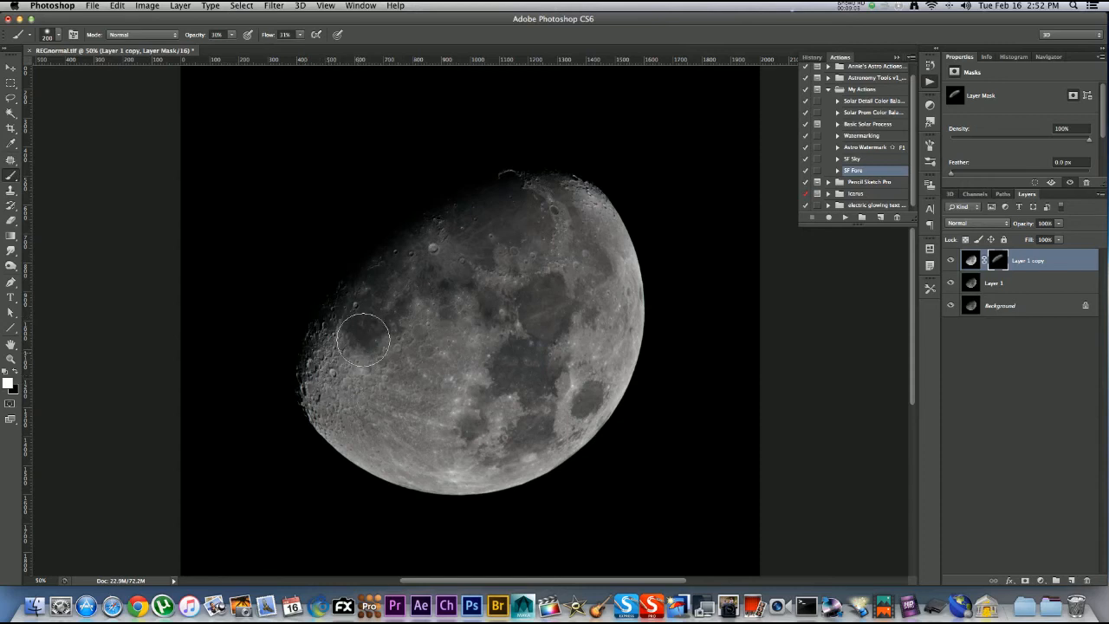
- Paint white on the mask over the moon's dark maria with the 200 px brush to brighten them
click(360, 328)
click(436, 281)
click(544, 304)
mouse_move(546, 304)
mouse_down()
mouse_move(542, 317)
mouse_move(552, 302)
mouse_up()
click(525, 372)
drag(526, 371, 532, 377)
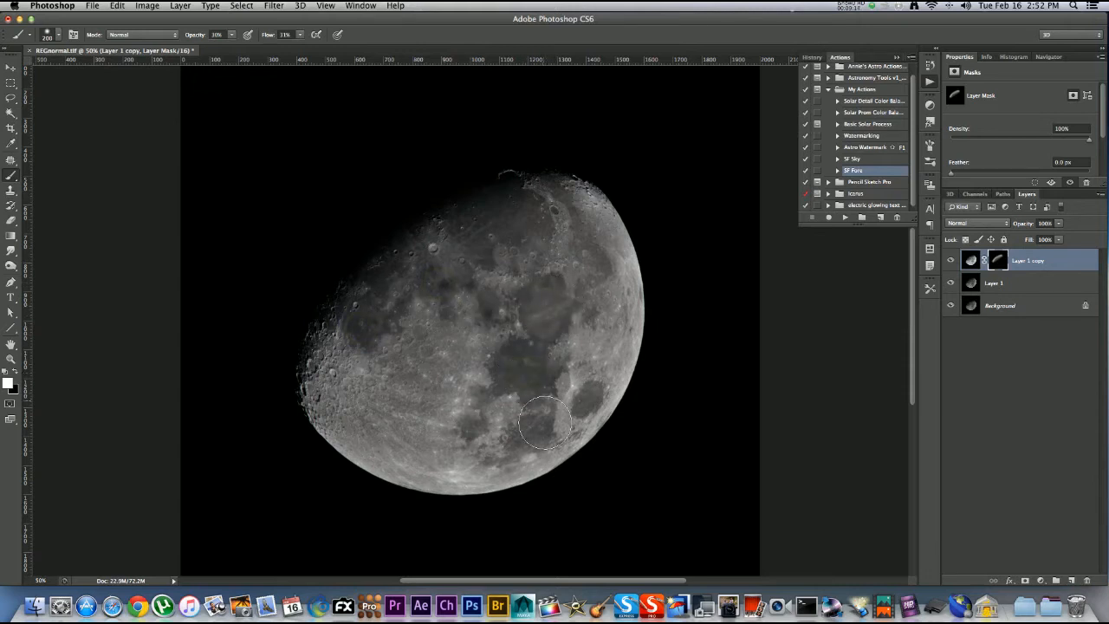
drag(535, 435, 540, 437)
- Paint black on the mask over the central and lower maria to tone down their brightening
key(x)
drag(551, 301, 537, 316)
mouse_move(525, 373)
mouse_down()
mouse_move(538, 415)
mouse_move(532, 451)
mouse_up()
drag(541, 300, 544, 301)
- Feather the layer mask by 7.7 px and compare the moon with the masked layer hidden and shown
drag(953, 177, 980, 176)
drag(994, 175, 995, 175)
click(951, 261)
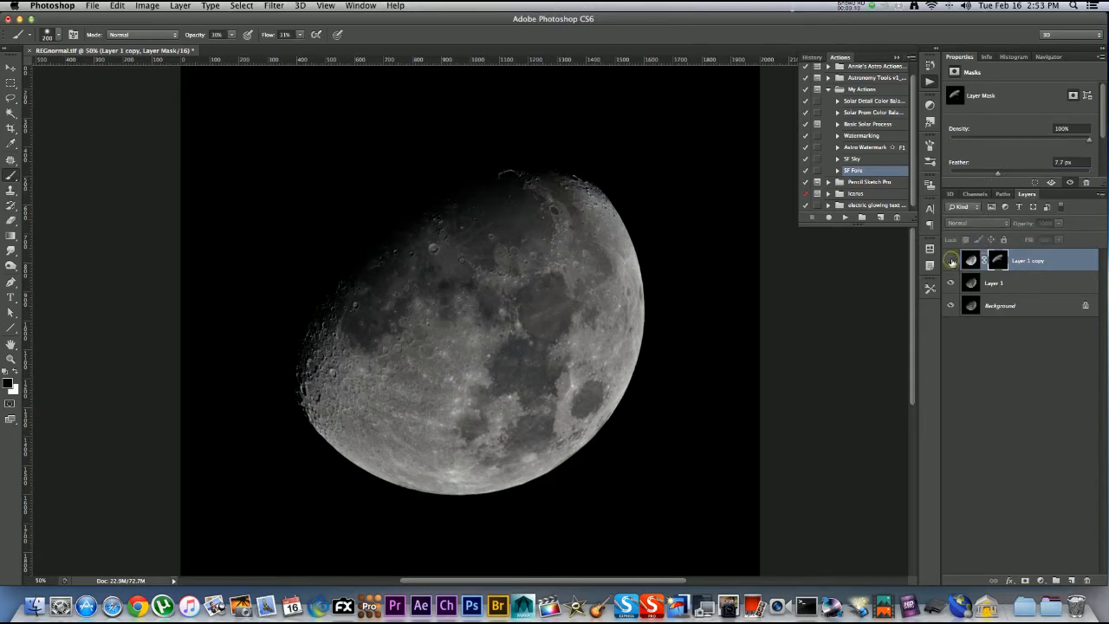
click(951, 261)
click(951, 260)
click(951, 261)
click(951, 261)
click(952, 260)
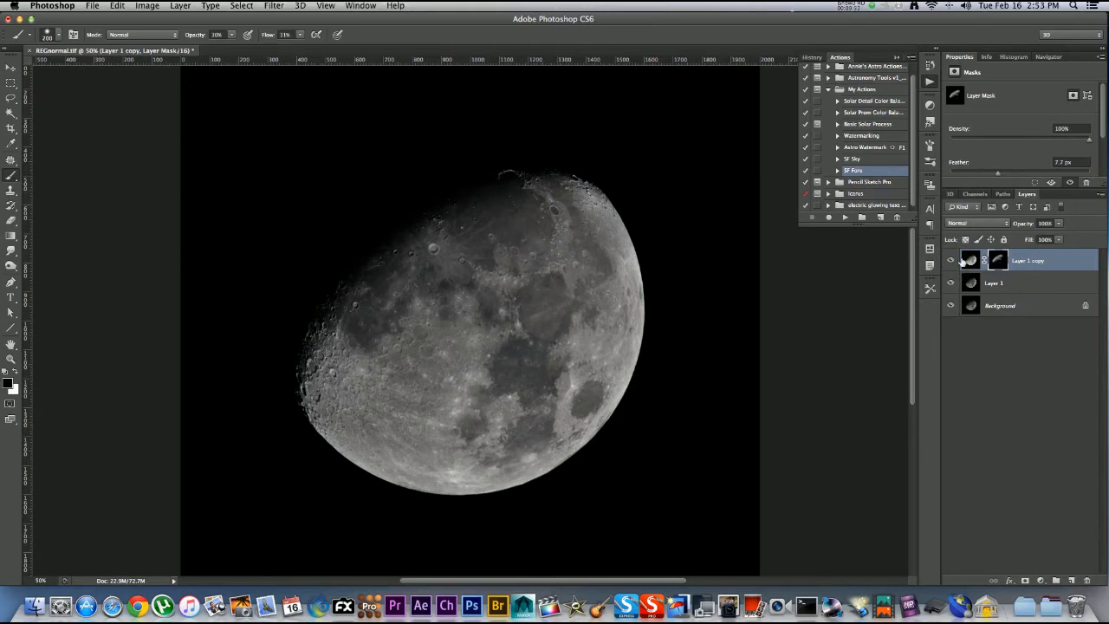
- Stamp the visible layers into a new top layer and hide the three layers below it
key(alt+shift+super+e)
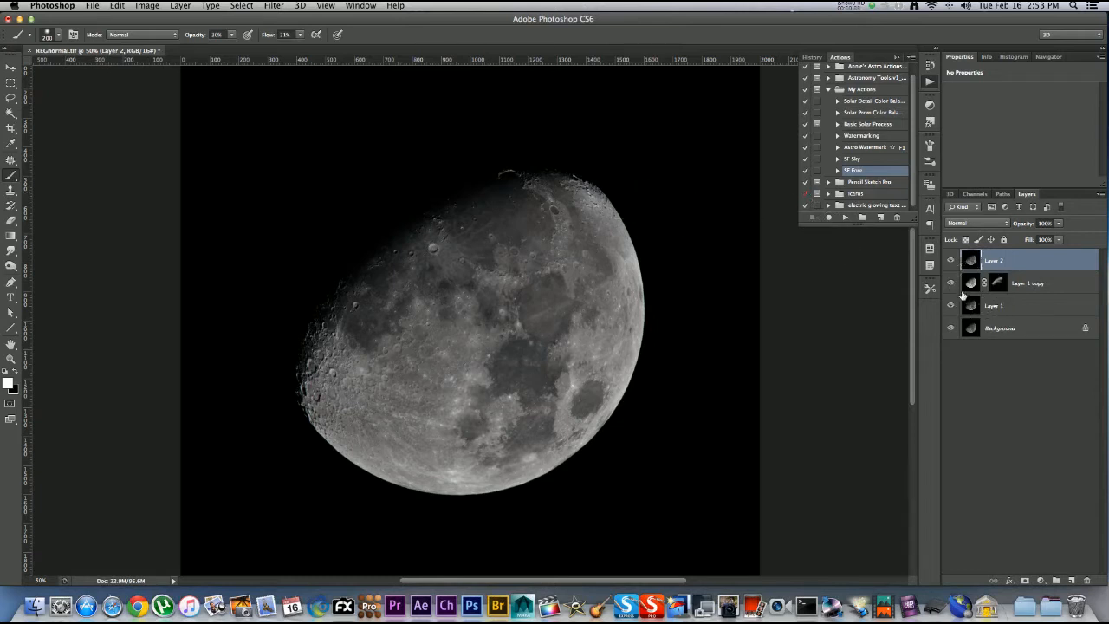
drag(951, 284, 950, 333)
- Start Shadows/Highlights on a duplicate of the stamped layer, with the highlights amount, tonal width and radius set to 0
key(super+j)
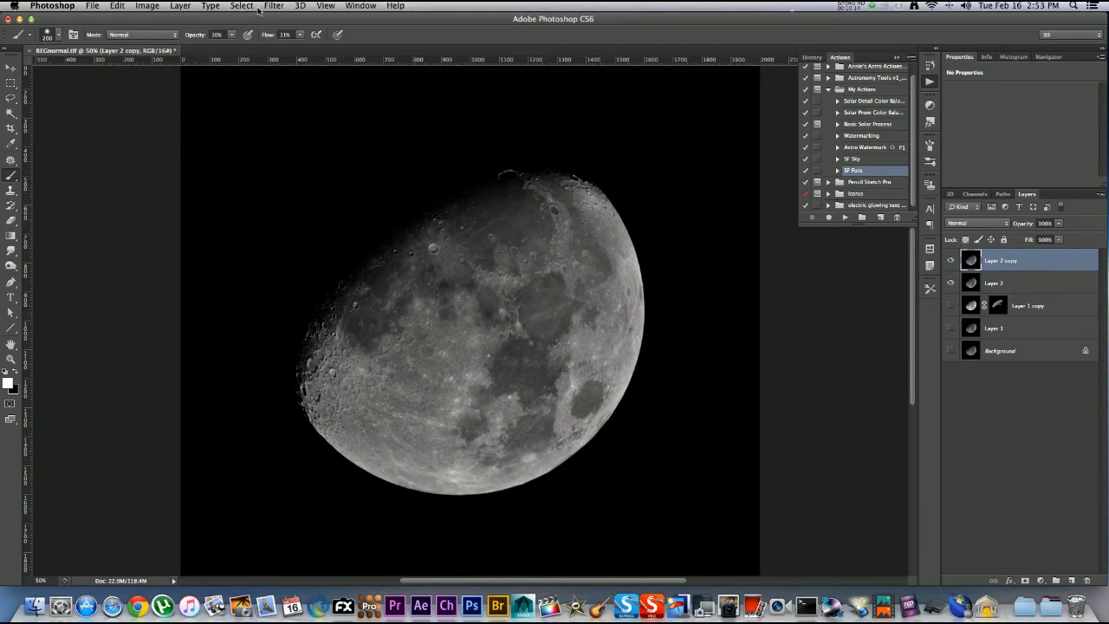
click(147, 7)
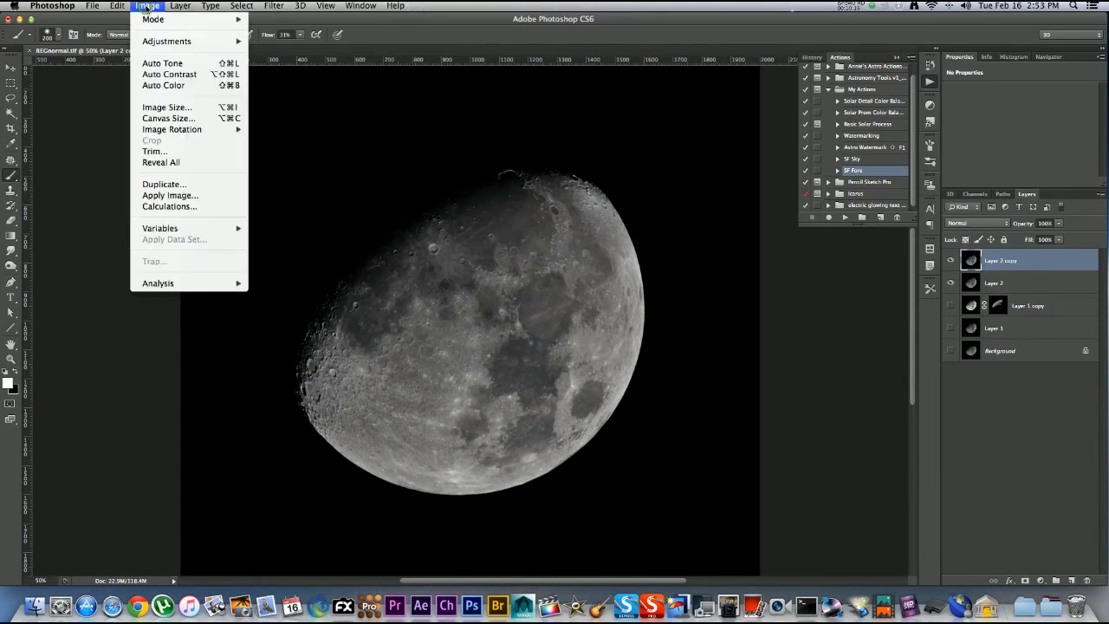
mouse_move(166, 41)
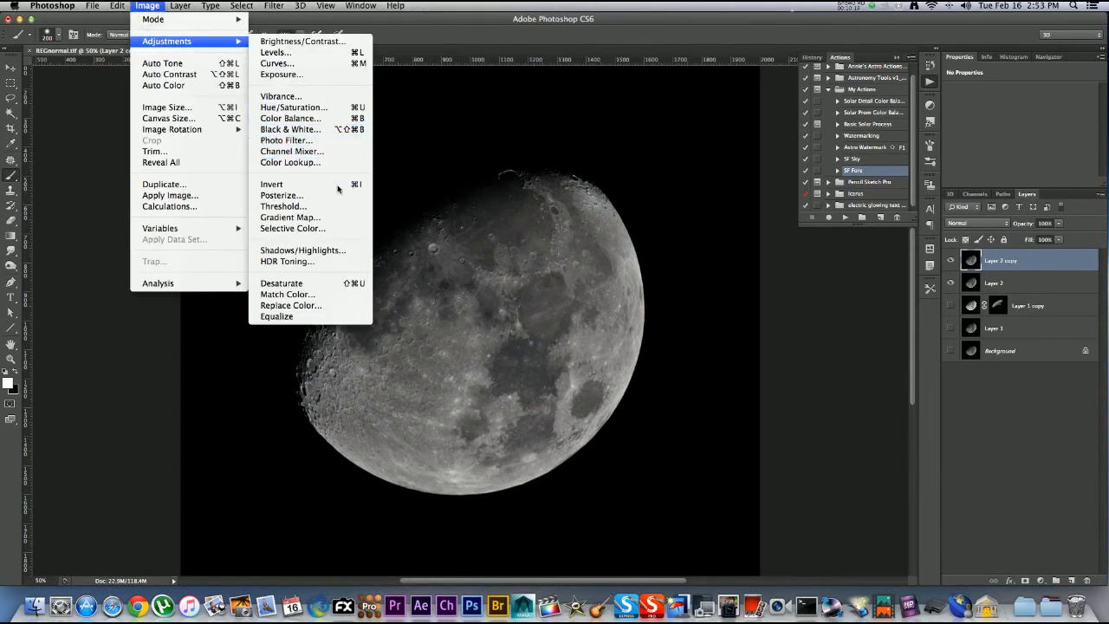
click(320, 252)
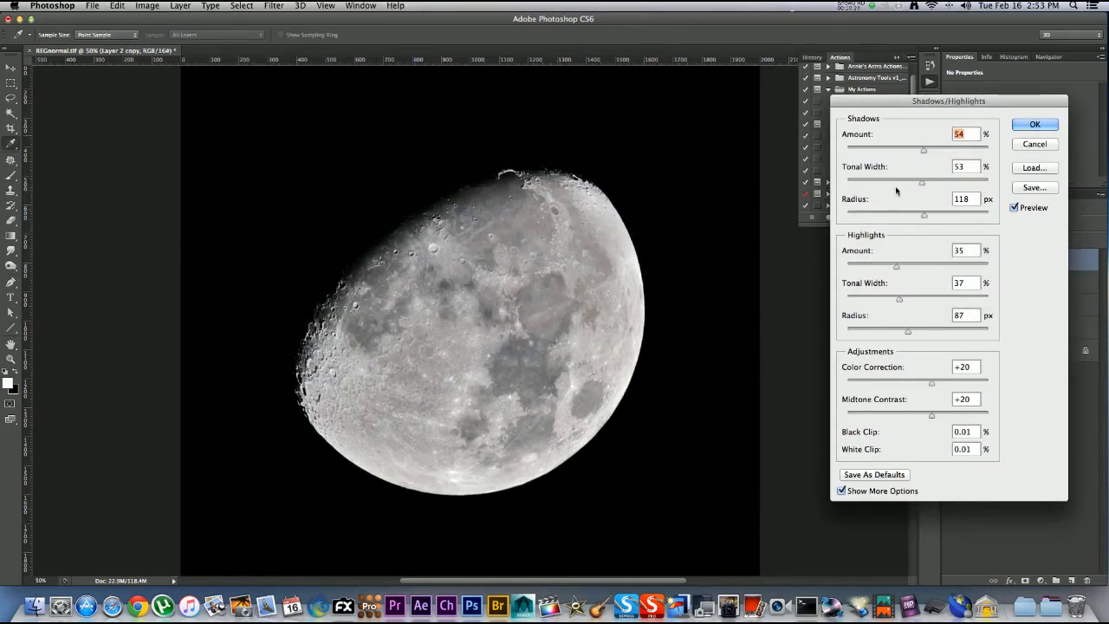
drag(895, 271, 845, 268)
drag(872, 331, 837, 330)
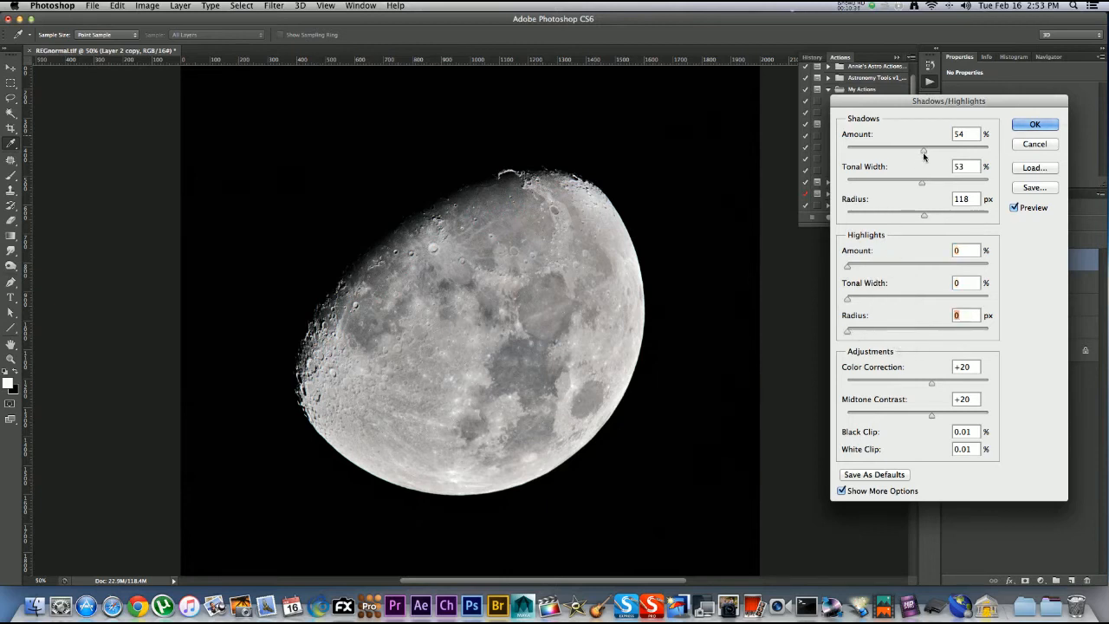
- Set the shadows to 18% amount, 12% tonal width and 18 px radius, and apply Shadows/Highlights
drag(922, 154, 880, 150)
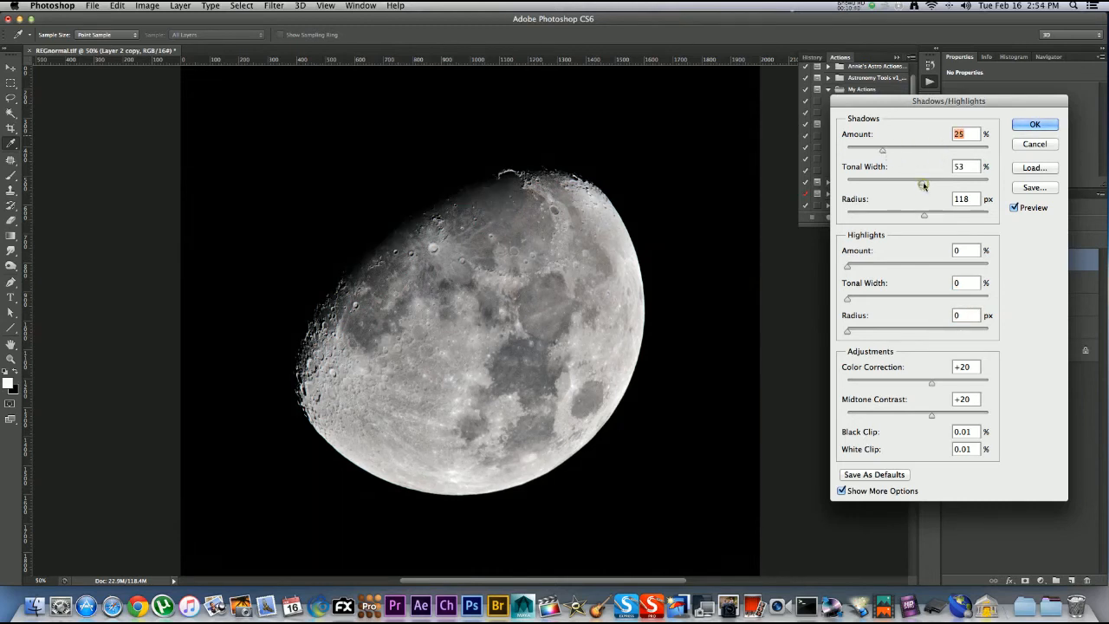
drag(923, 185, 901, 183)
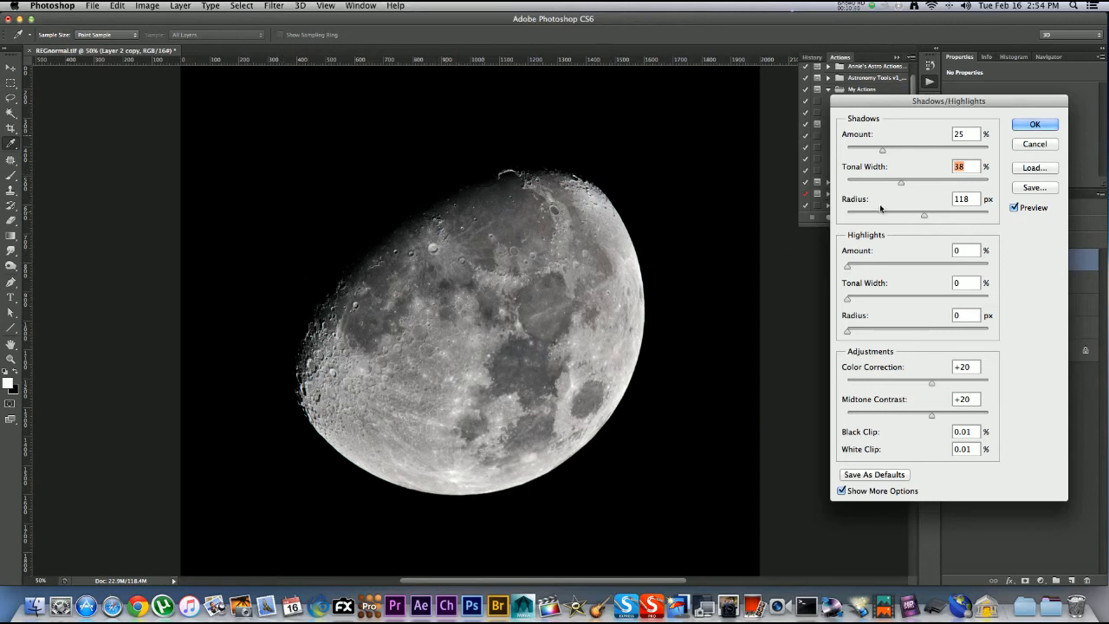
drag(923, 217, 885, 217)
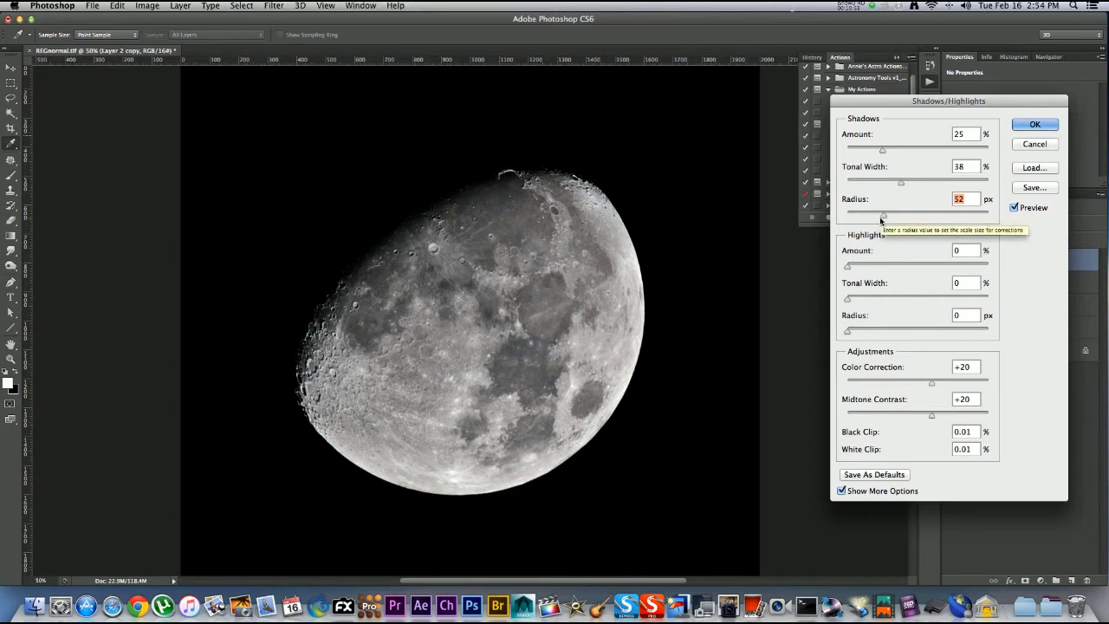
drag(883, 217, 880, 216)
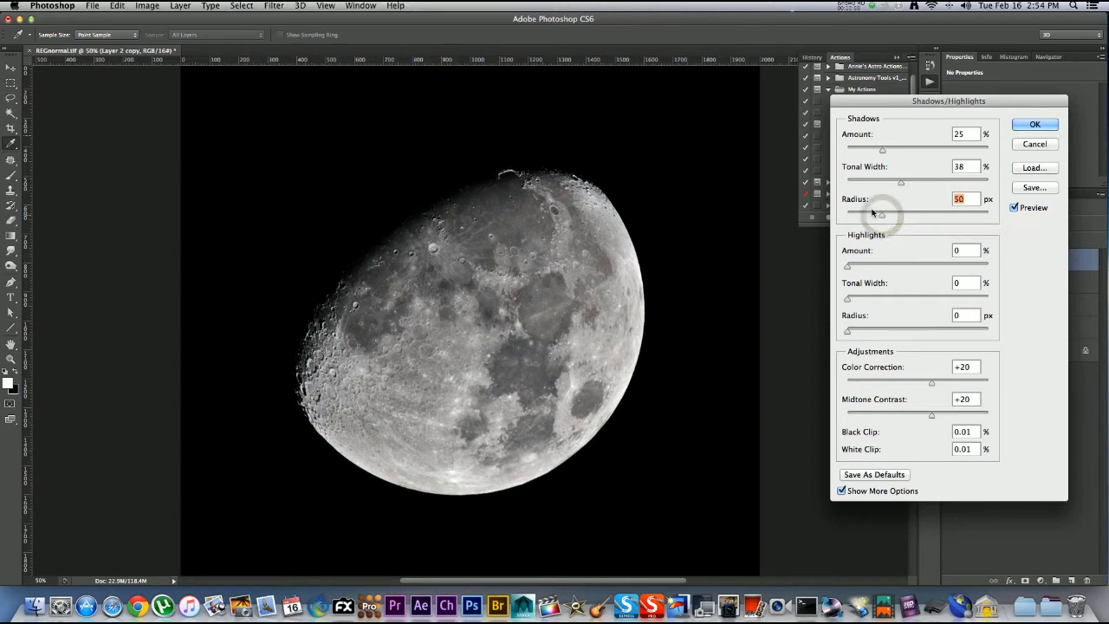
text(28)
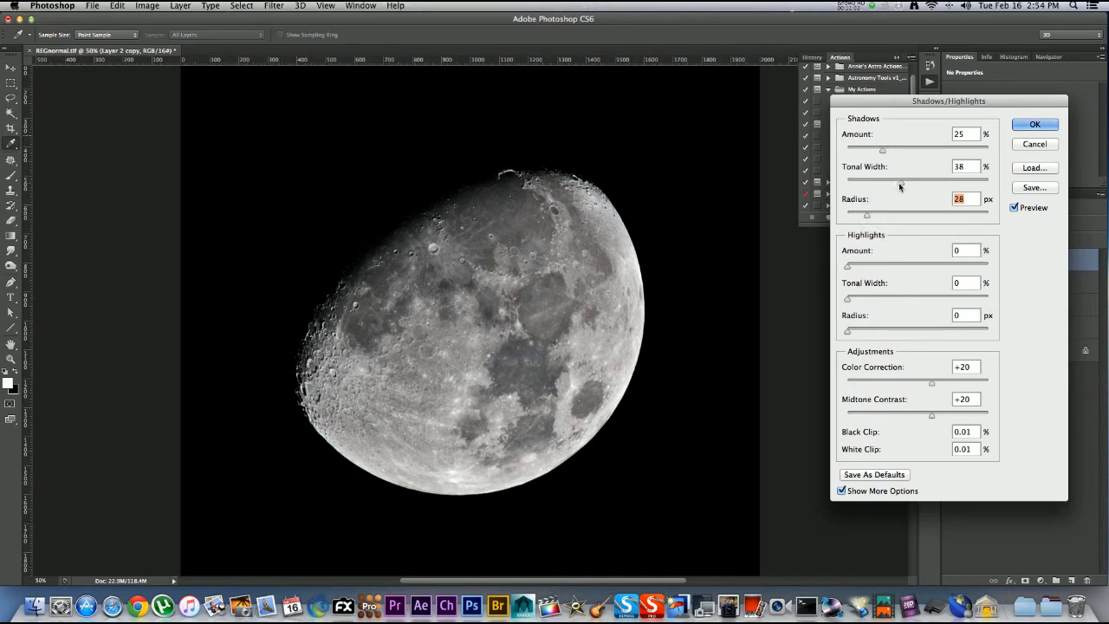
click(900, 180)
click(877, 181)
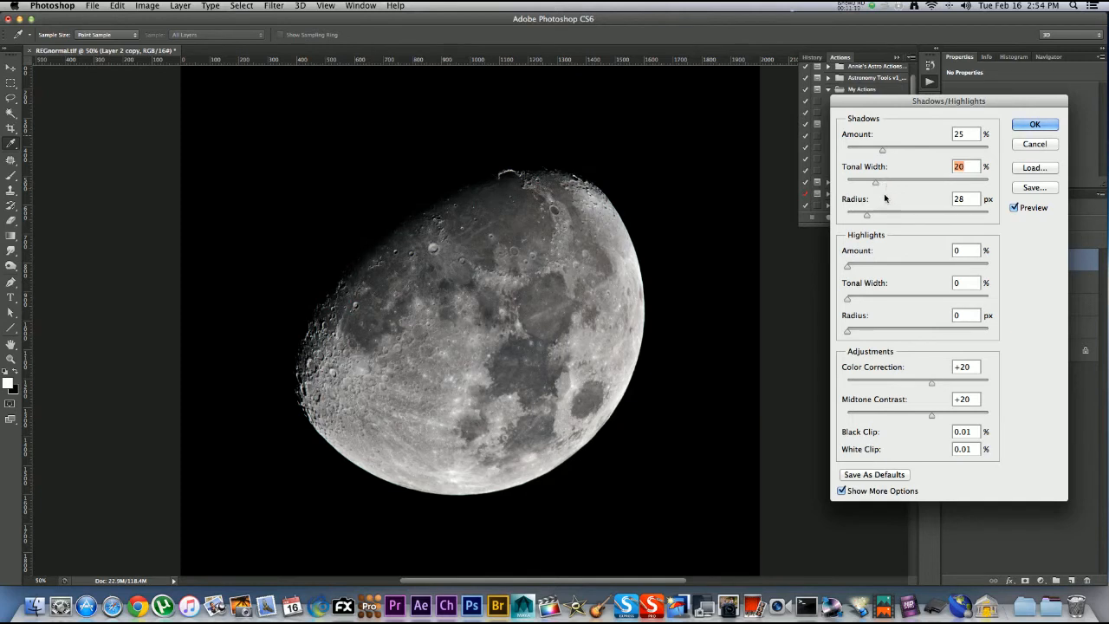
click(864, 151)
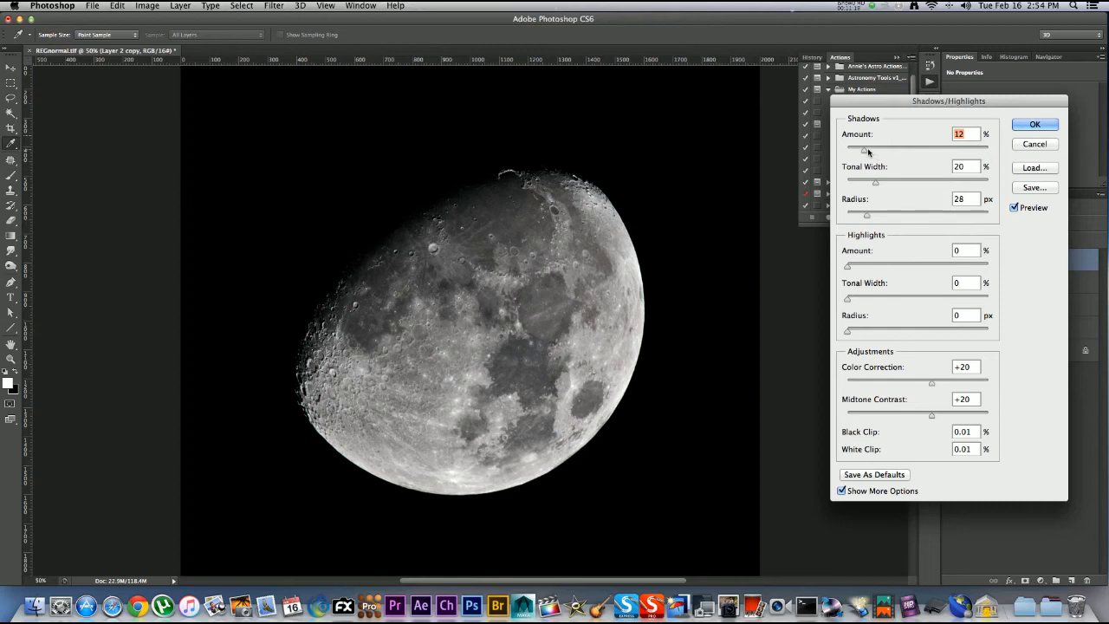
drag(866, 152, 874, 152)
drag(872, 184, 864, 184)
drag(866, 216, 860, 216)
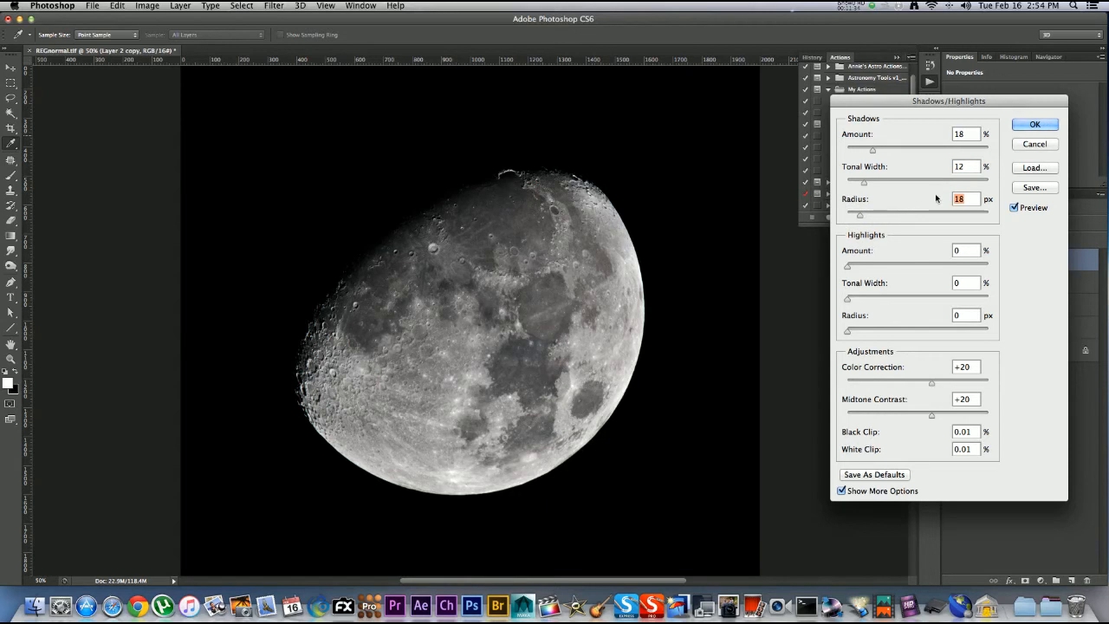
click(1032, 126)
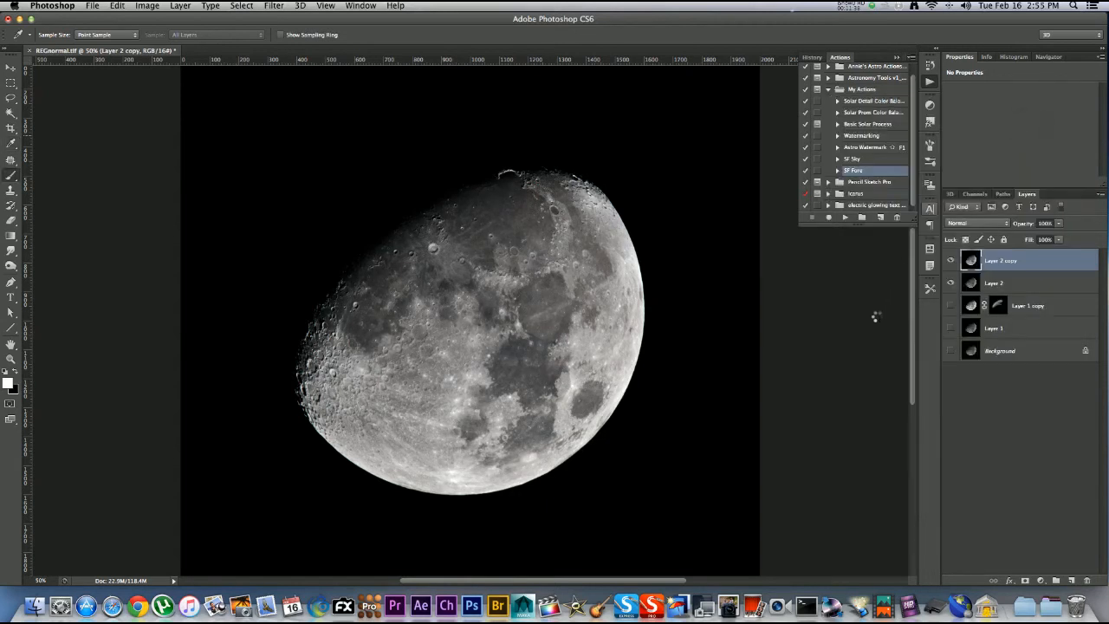
- Add a black mask to the Shadows/Highlights layer and paint white on it along the moon's shadowed edge
alt+click(1026, 583)
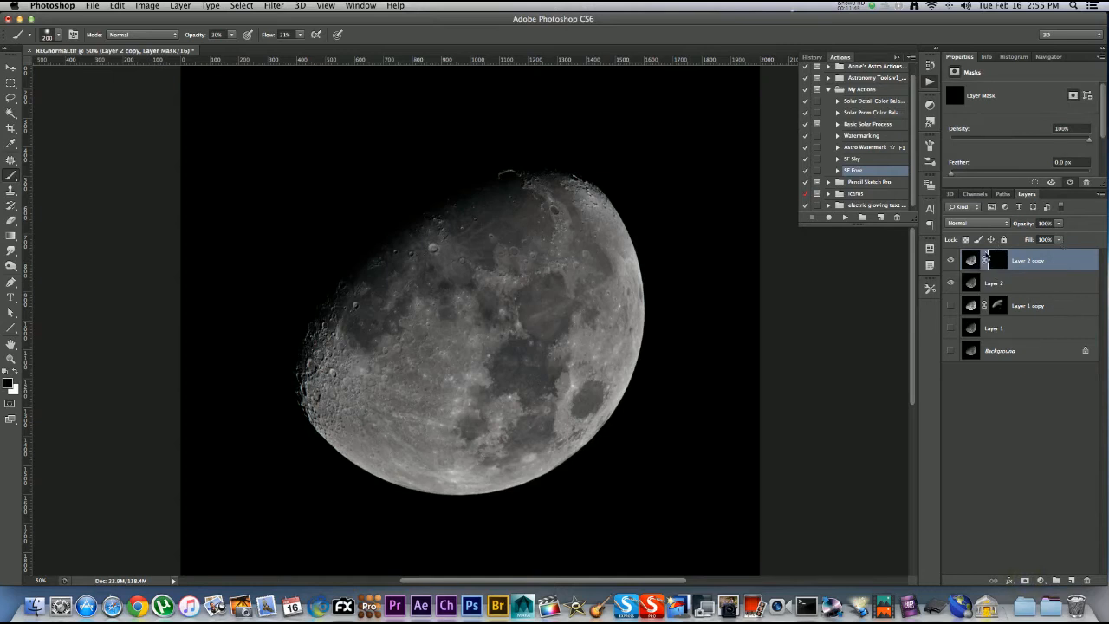
key(b)
key(x)
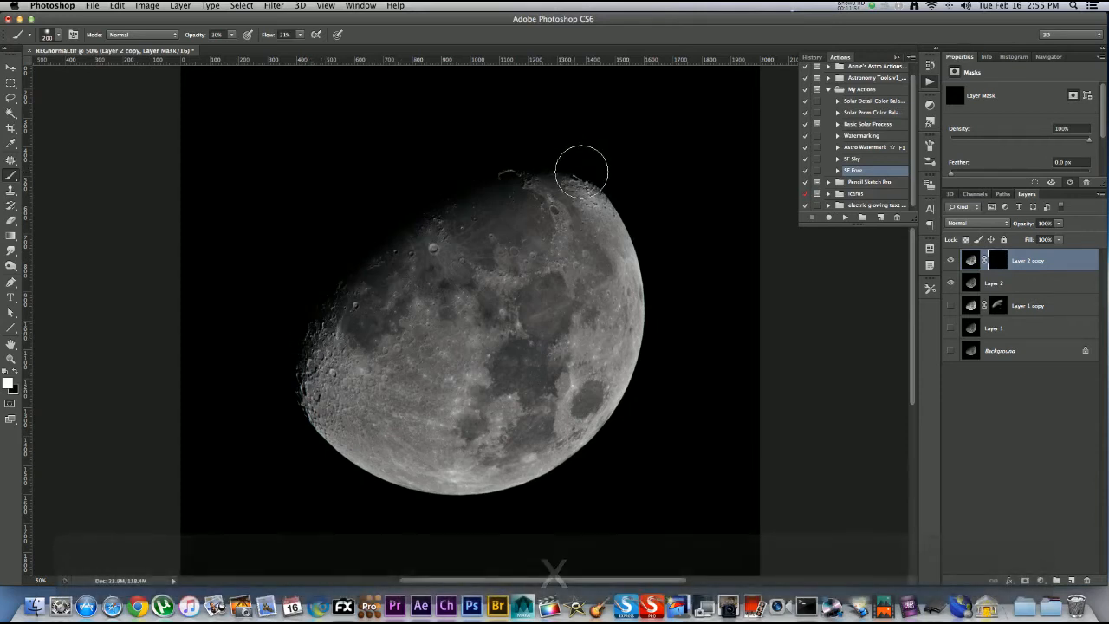
mouse_move(500, 178)
mouse_down()
mouse_move(460, 185)
mouse_move(383, 235)
mouse_move(325, 301)
mouse_move(289, 376)
mouse_move(279, 371)
mouse_move(295, 366)
mouse_up()
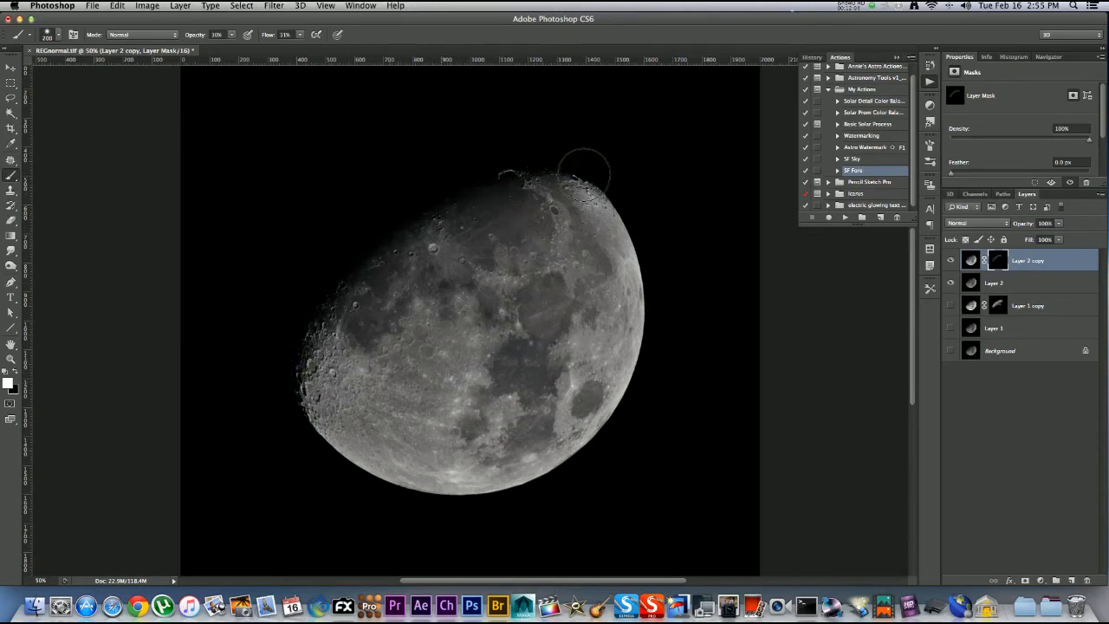
drag(573, 174, 487, 189)
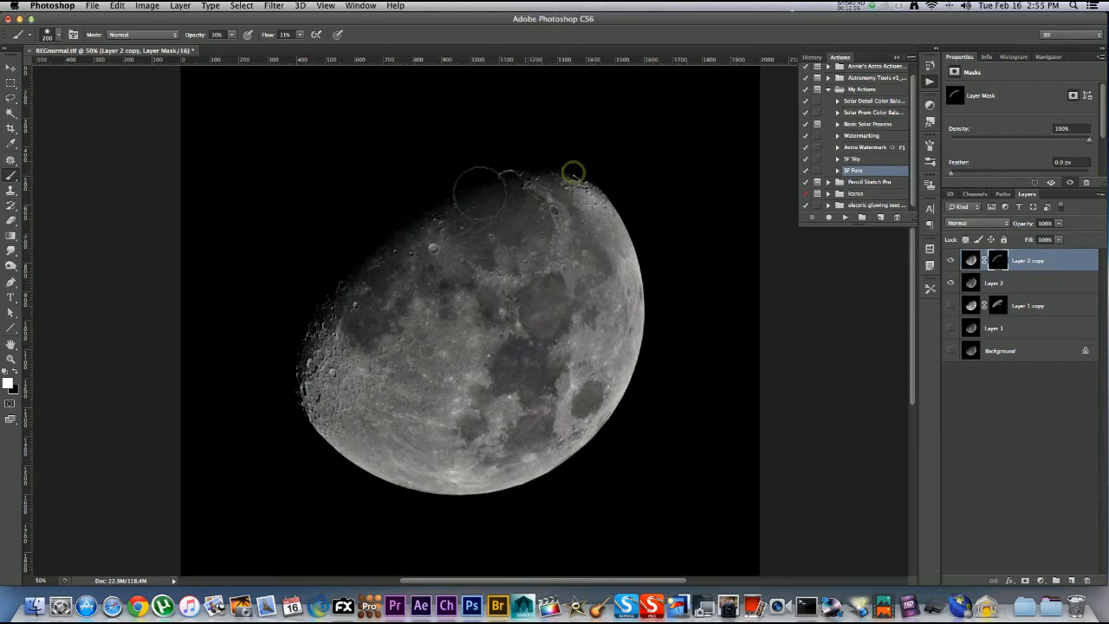
click(302, 349)
click(582, 171)
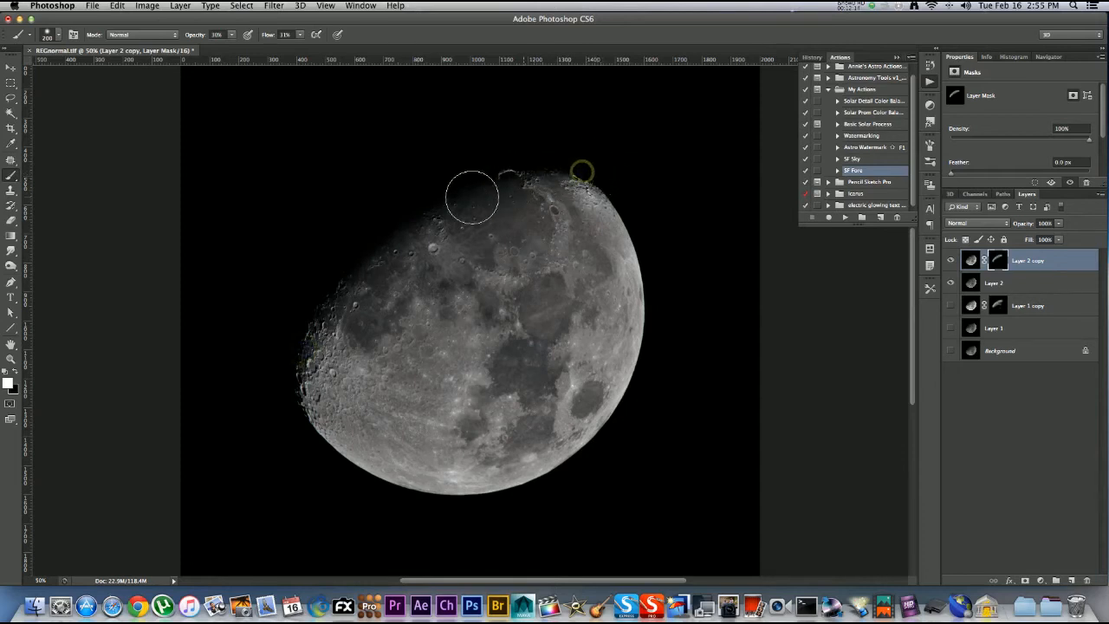
drag(299, 351, 300, 353)
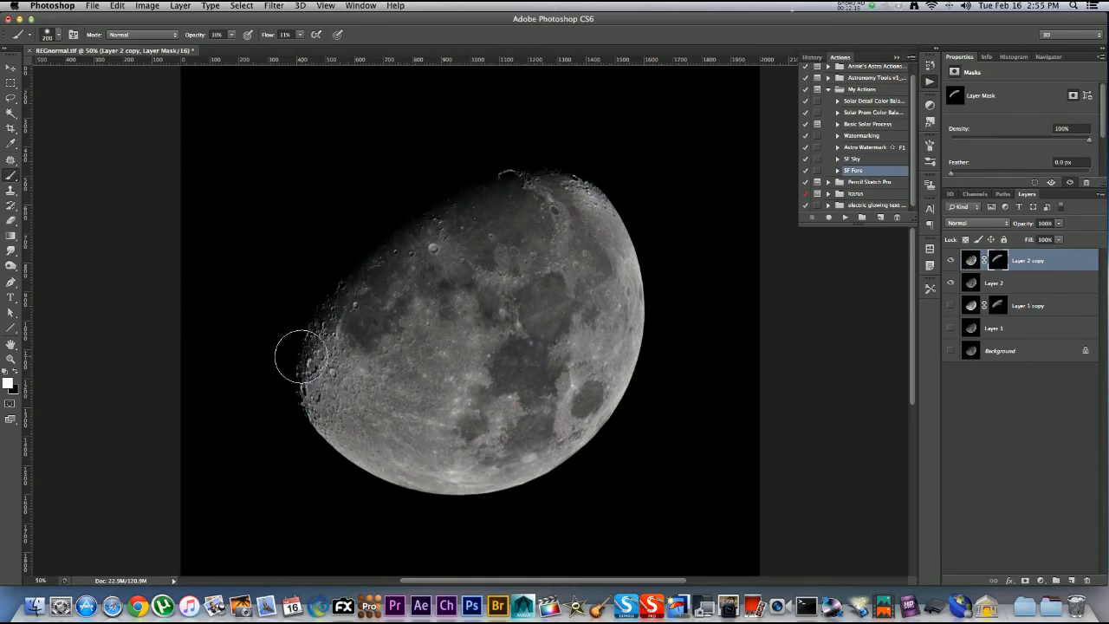
- Extend the white mask painting from the shadowed edge over the adjoining darker areas and the moon's lower edge
click(322, 371)
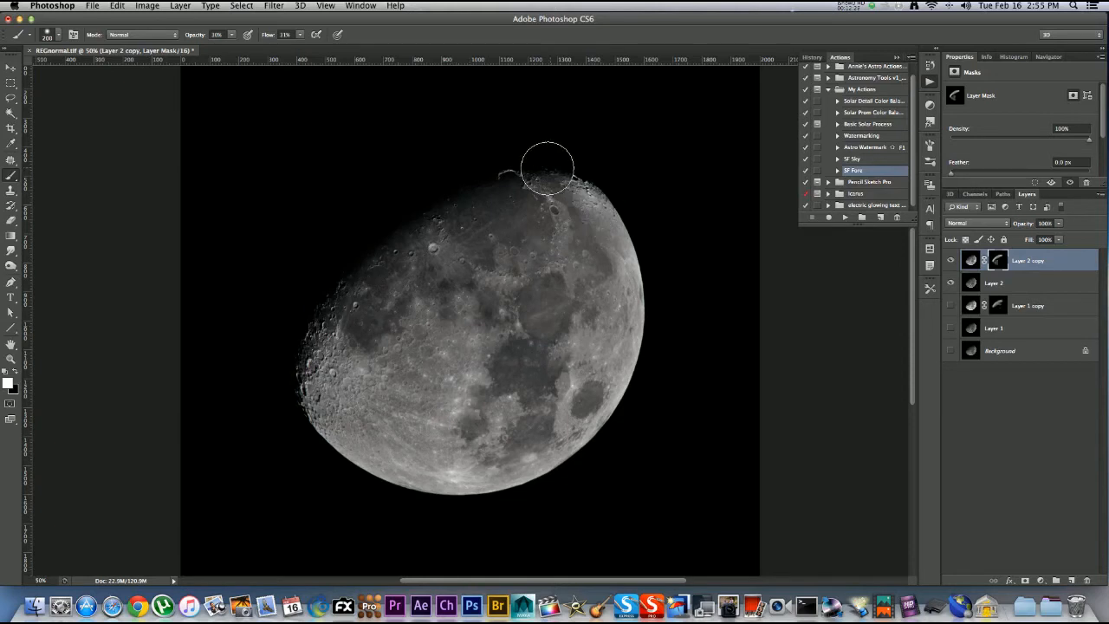
click(558, 177)
mouse_move(569, 249)
mouse_down()
mouse_move(598, 227)
mouse_move(617, 260)
mouse_move(619, 316)
mouse_move(598, 342)
mouse_move(591, 253)
mouse_move(623, 347)
mouse_move(600, 408)
mouse_move(550, 426)
mouse_move(524, 452)
mouse_move(456, 429)
mouse_move(475, 390)
mouse_move(467, 342)
mouse_move(434, 338)
mouse_move(540, 273)
mouse_move(522, 317)
mouse_up()
mouse_move(356, 417)
mouse_down()
mouse_move(330, 408)
mouse_move(354, 435)
mouse_move(342, 420)
mouse_move(390, 439)
mouse_move(353, 394)
mouse_move(393, 385)
mouse_move(377, 384)
mouse_move(420, 346)
mouse_move(377, 385)
mouse_move(396, 401)
mouse_move(417, 387)
mouse_move(416, 430)
mouse_move(377, 446)
mouse_up()
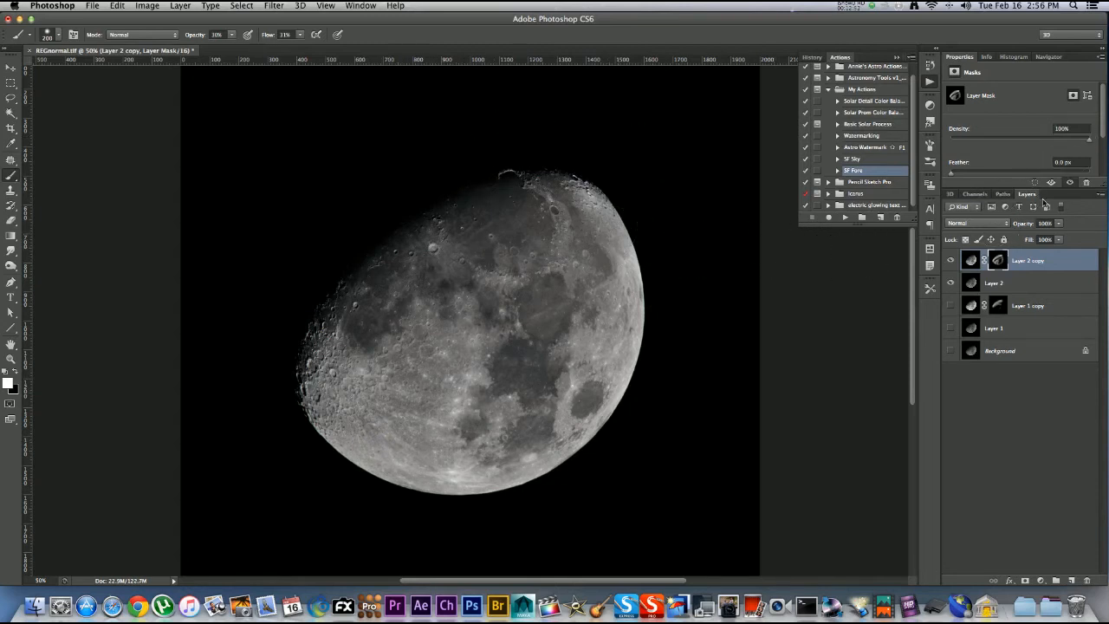
- Feather the layer mask slightly and stamp the visible layers into a new top layer
drag(951, 171, 969, 176)
drag(1004, 176, 1004, 180)
key(alt+shift+super+e)
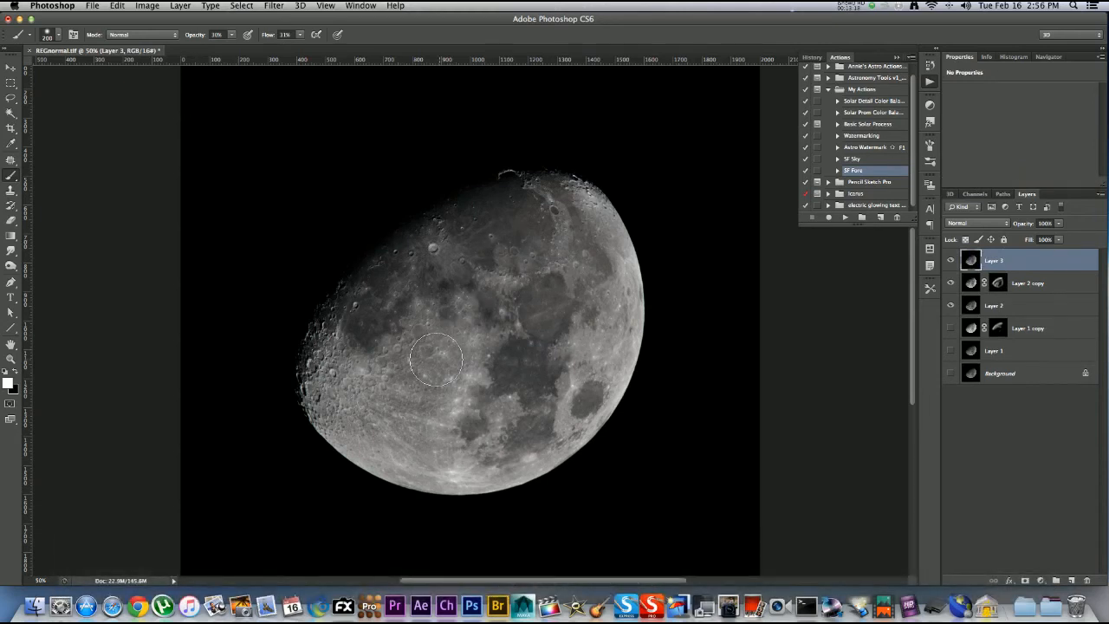
click(273, 7)
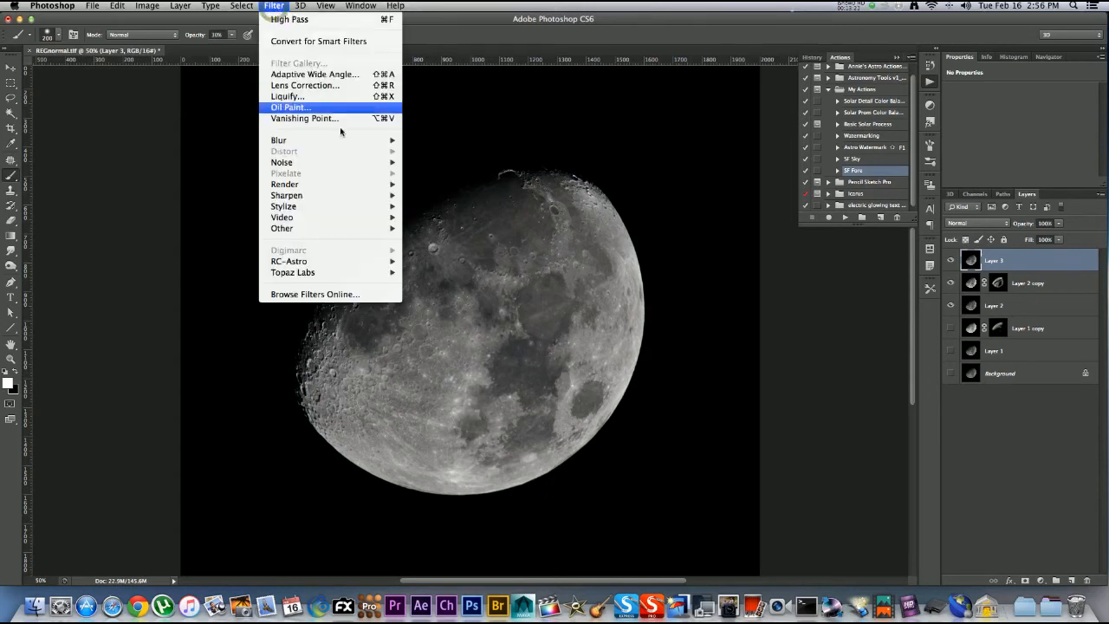
mouse_move(322, 164)
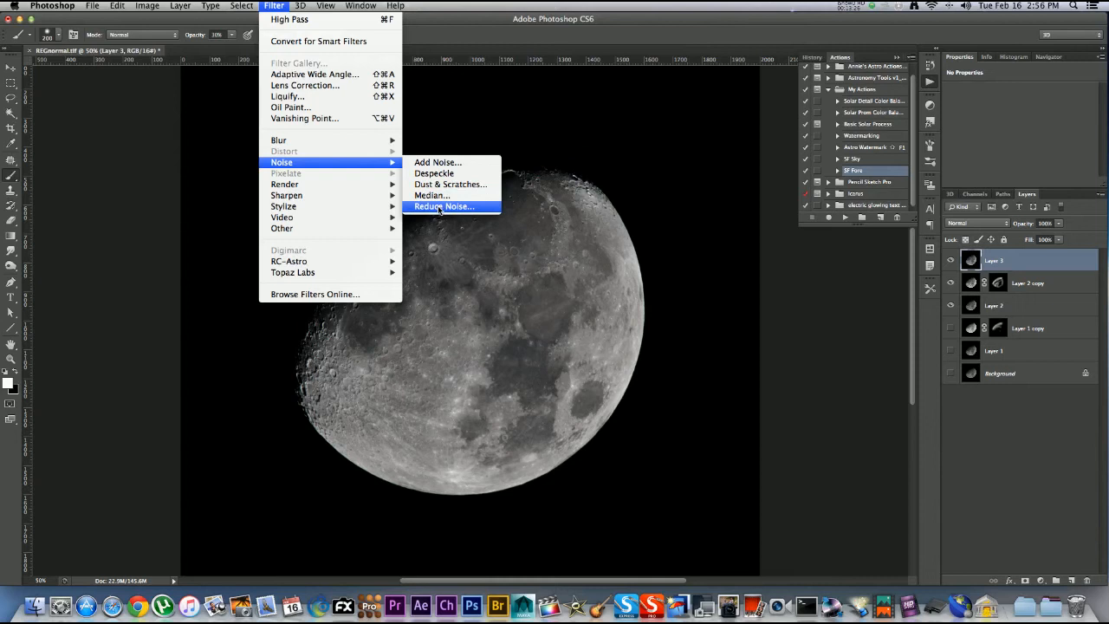
click(440, 207)
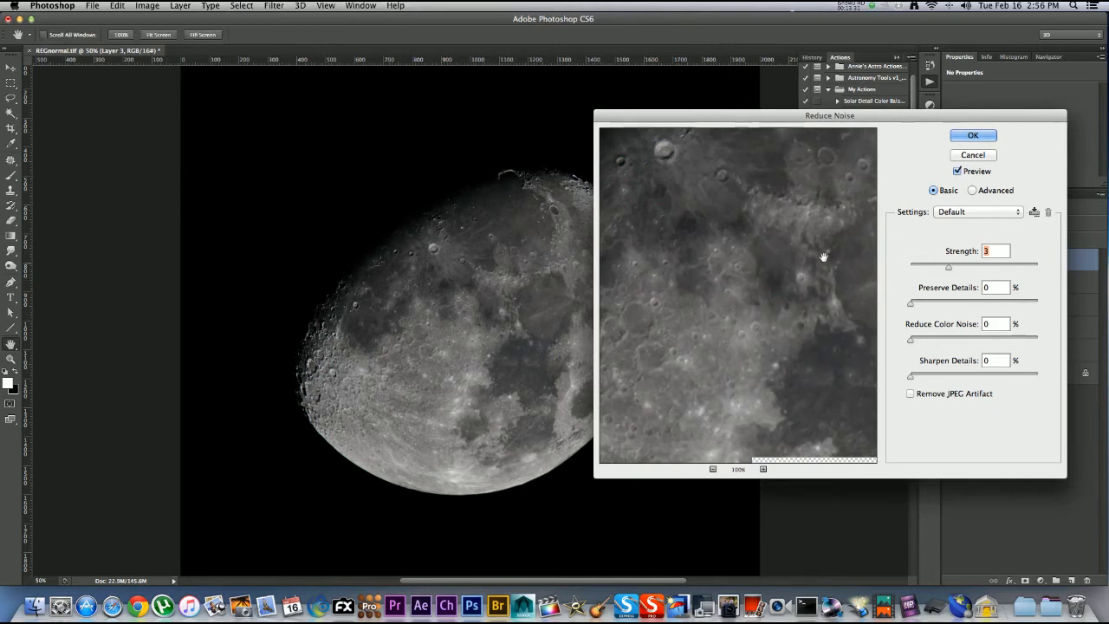
drag(736, 265, 772, 409)
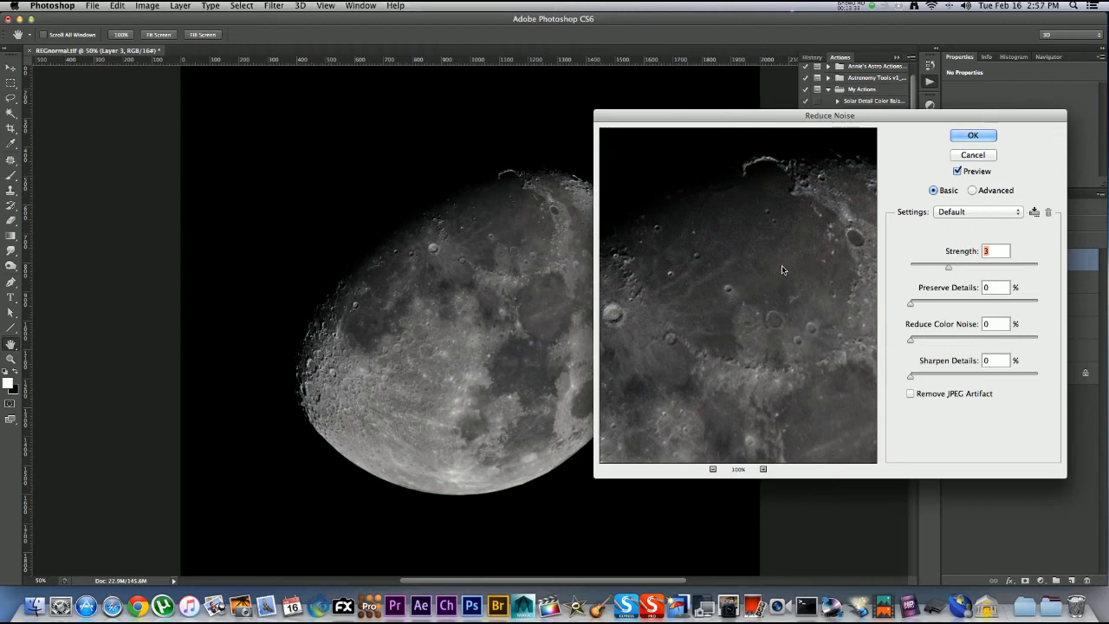
click(951, 270)
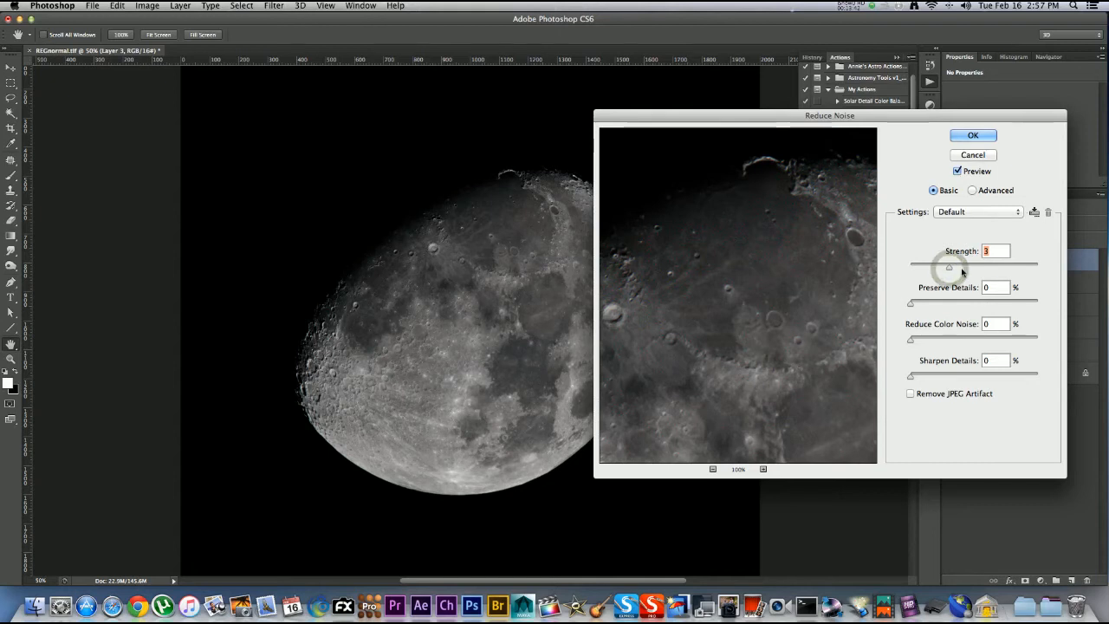
click(962, 272)
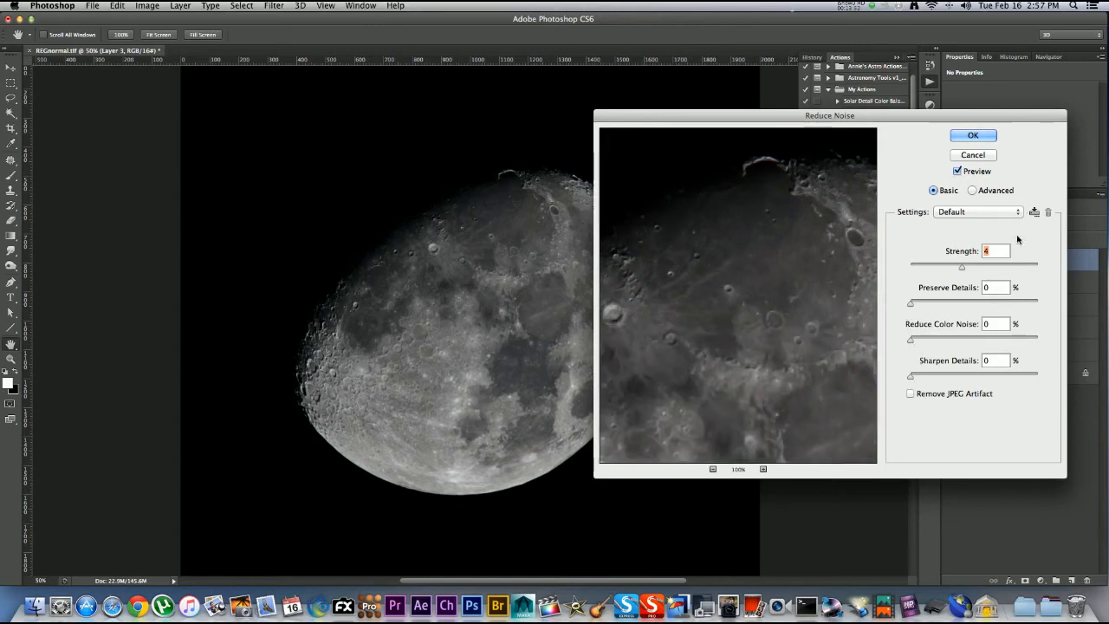
click(771, 266)
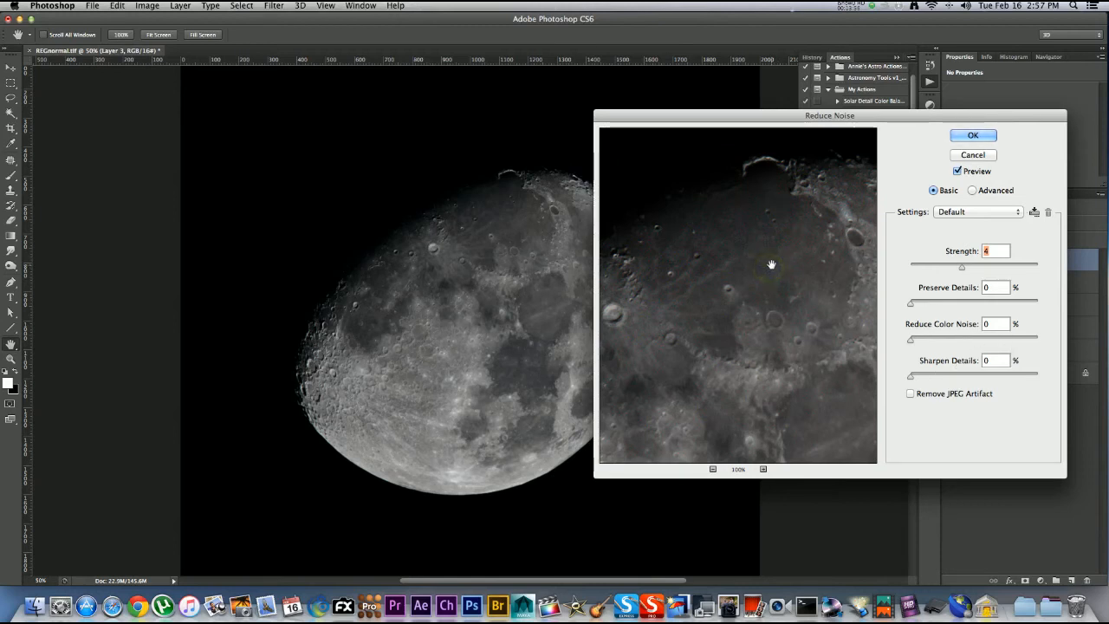
click(974, 155)
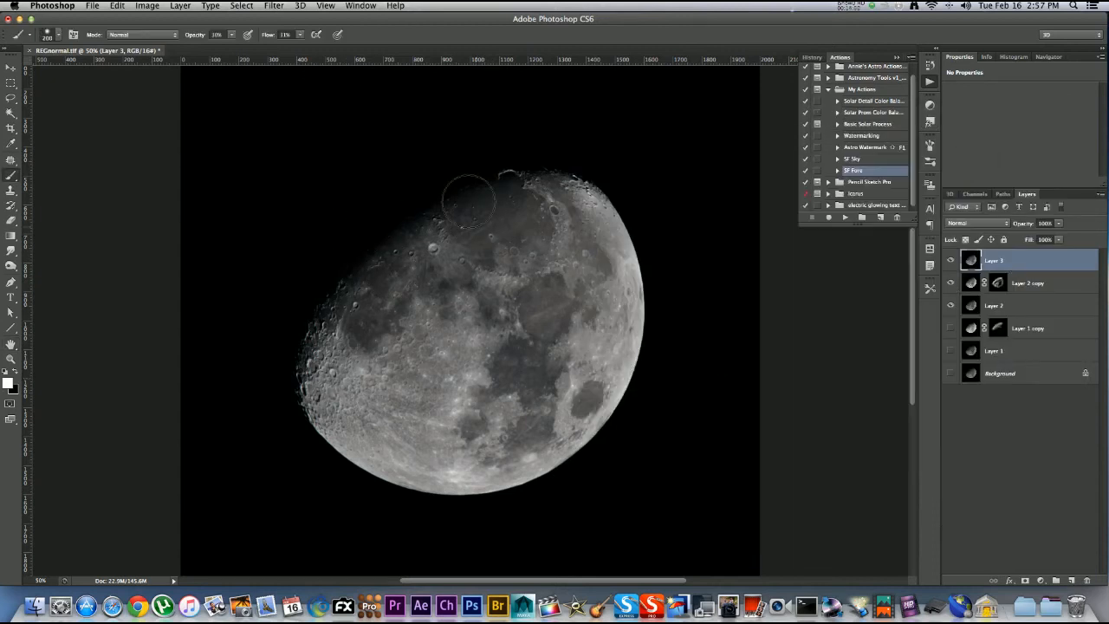
- Run Topaz DeNoise 5 on the stamped layer, check the moon's upper edge, and apply it with a slightly lower overall strength
click(276, 7)
mouse_move(314, 279)
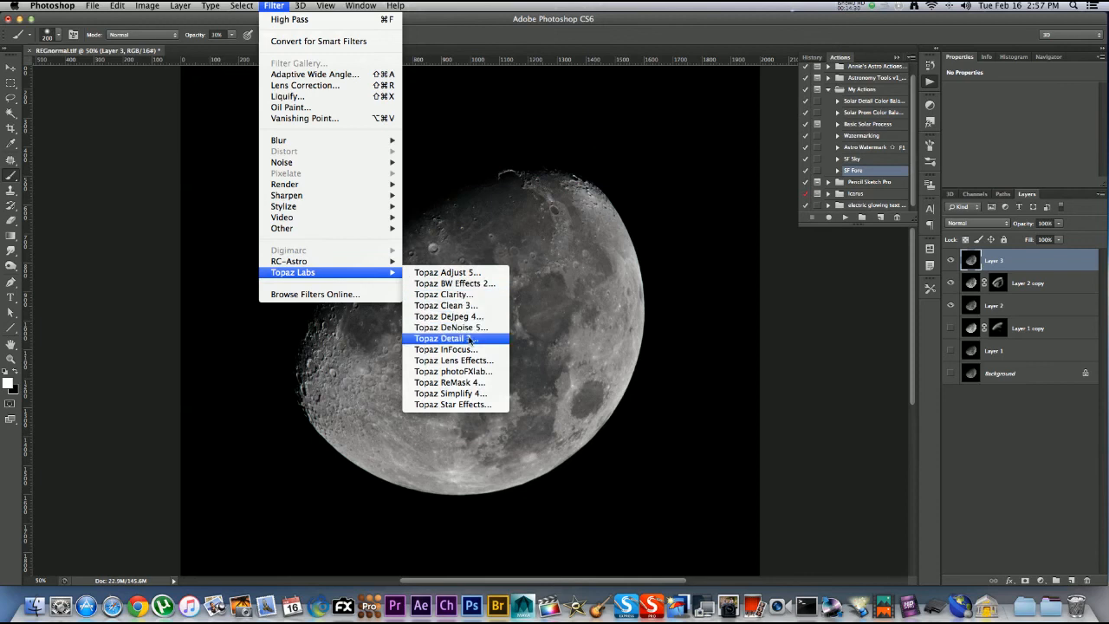
click(474, 329)
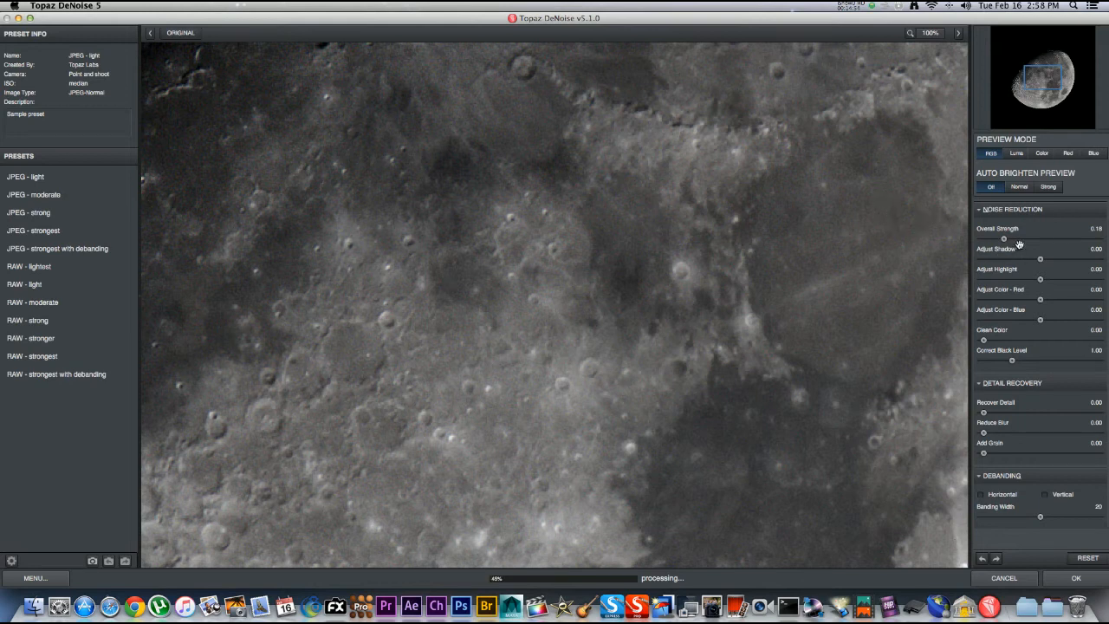
click(883, 210)
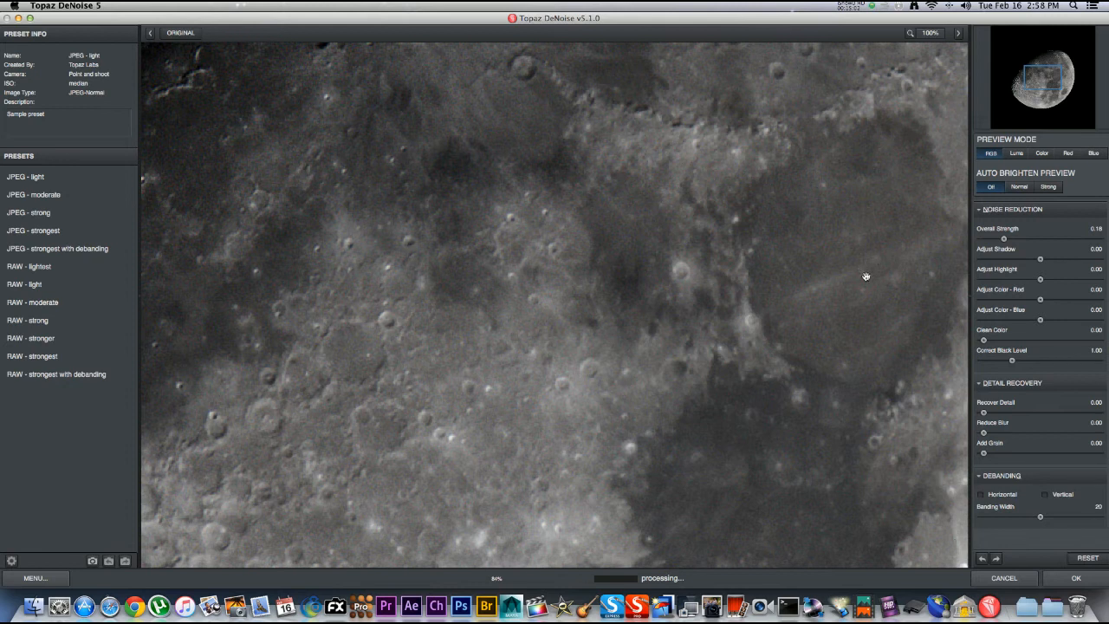
drag(685, 447, 613, 570)
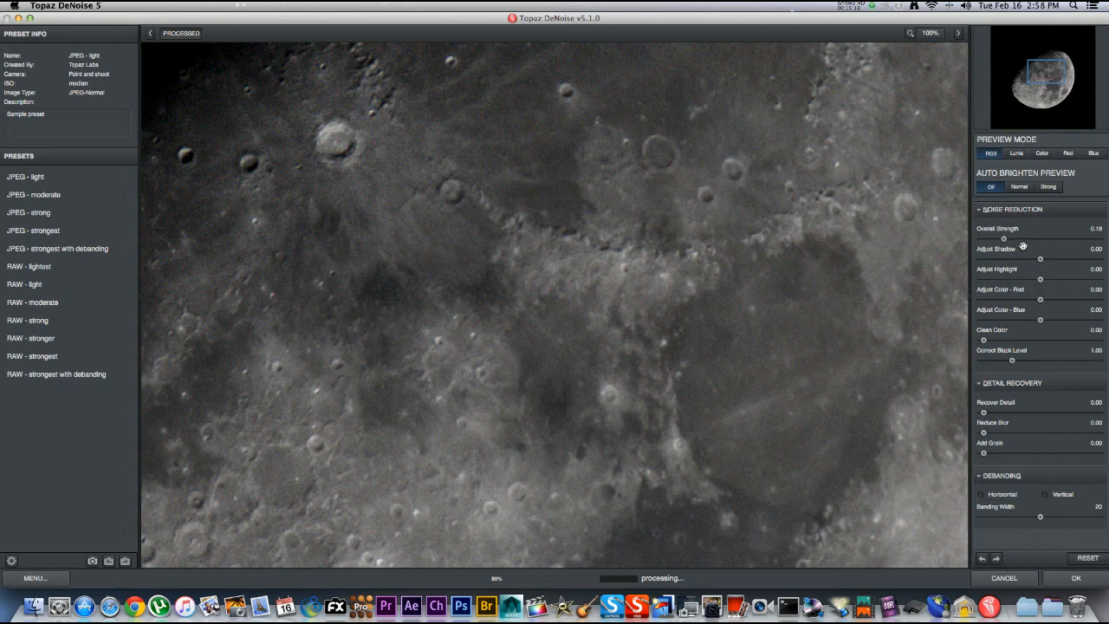
click(1057, 62)
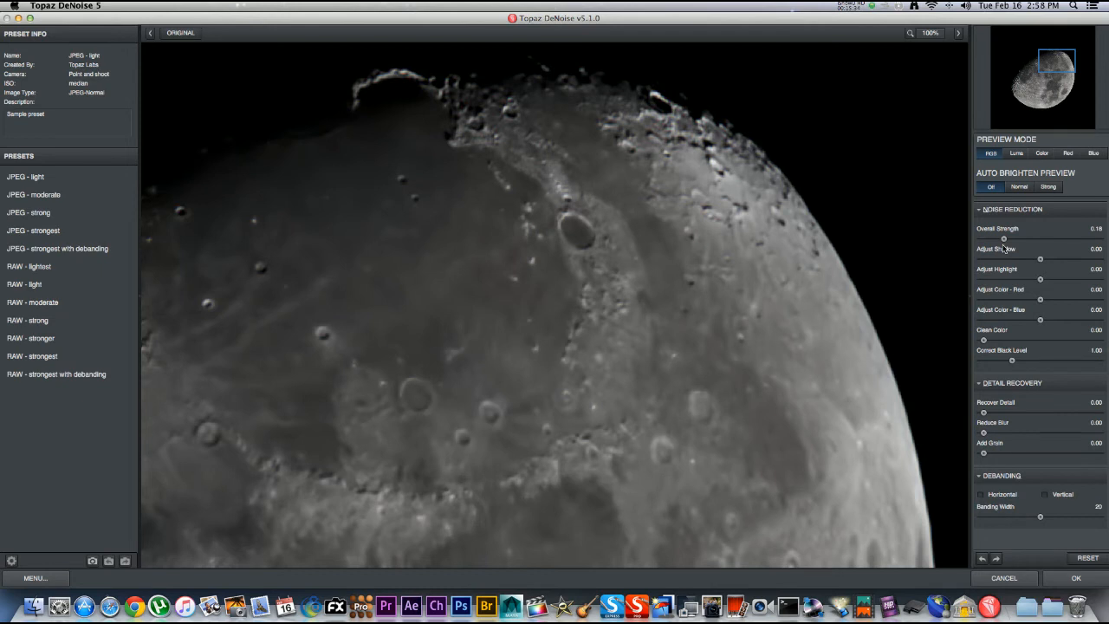
drag(1004, 241, 1000, 242)
drag(995, 240, 998, 240)
click(1078, 581)
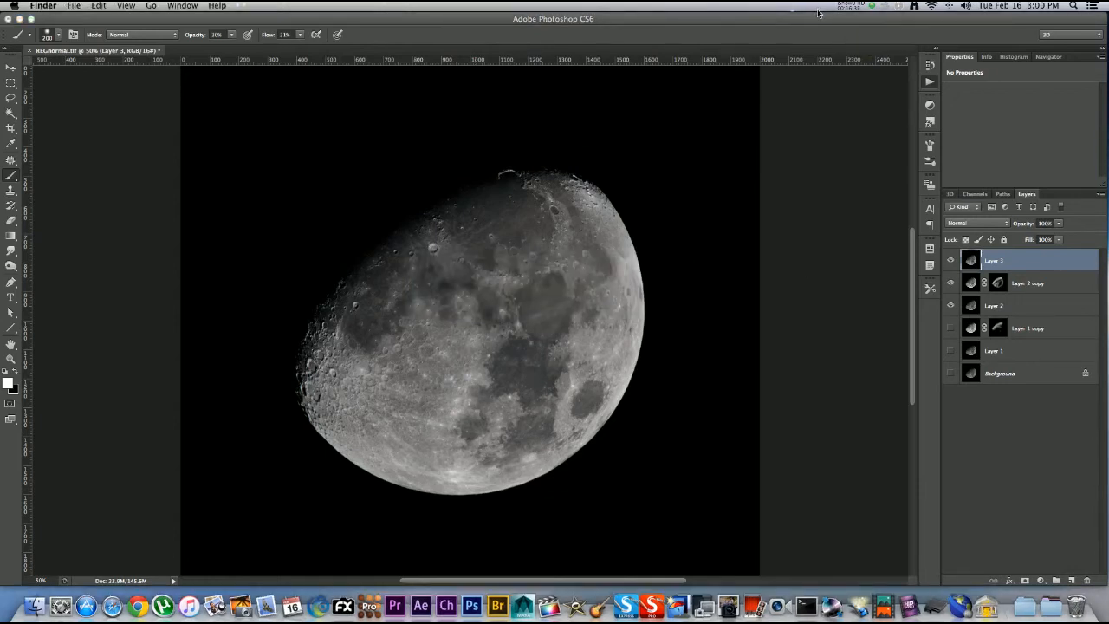
- Inspect the denoised moon up close, hide the two visible layers directly beneath the top layer, and show the Background
key(super+equal)
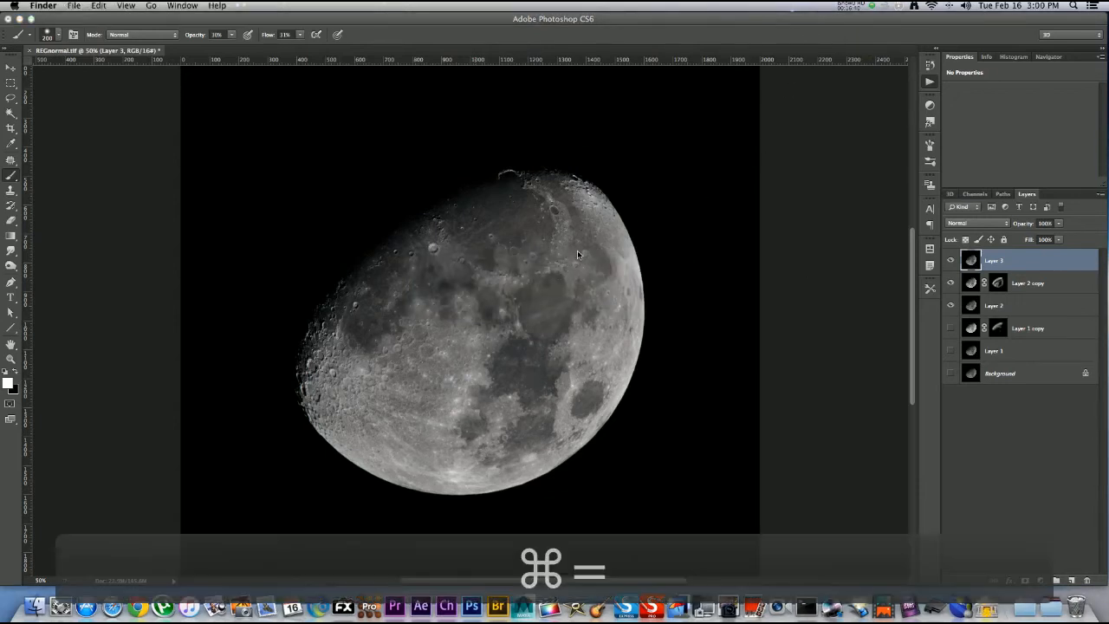
click(569, 18)
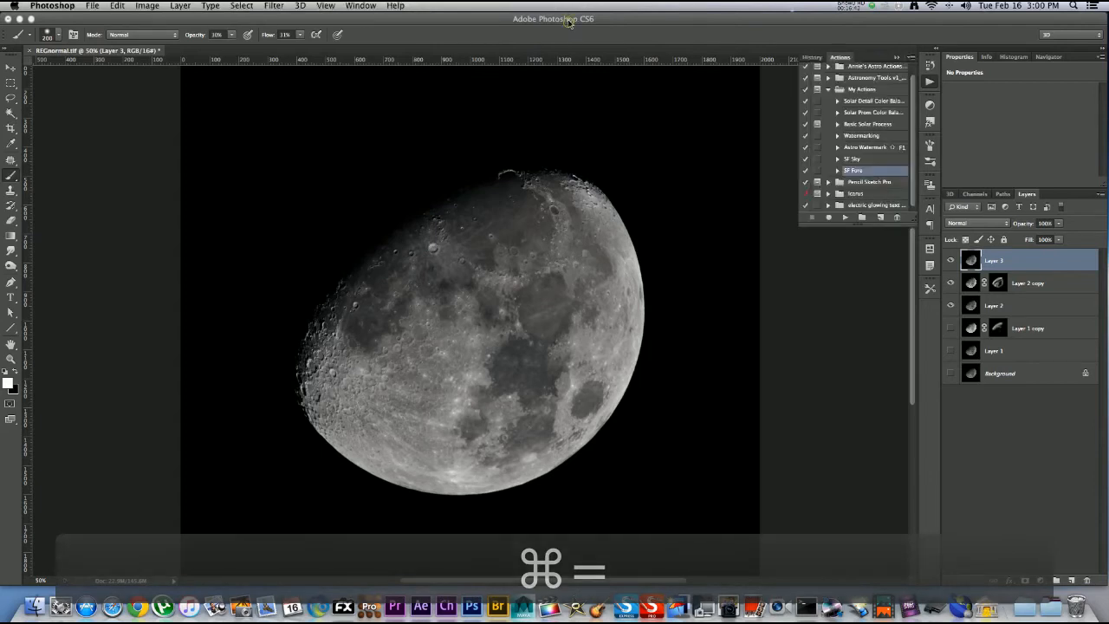
key(super+equal)
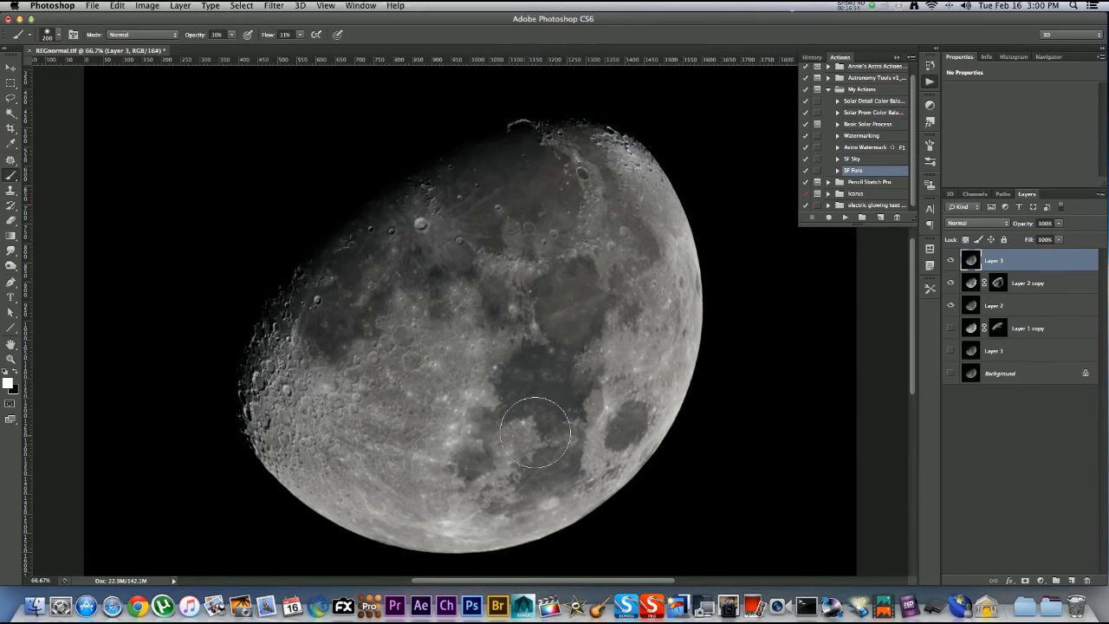
key(super+minus)
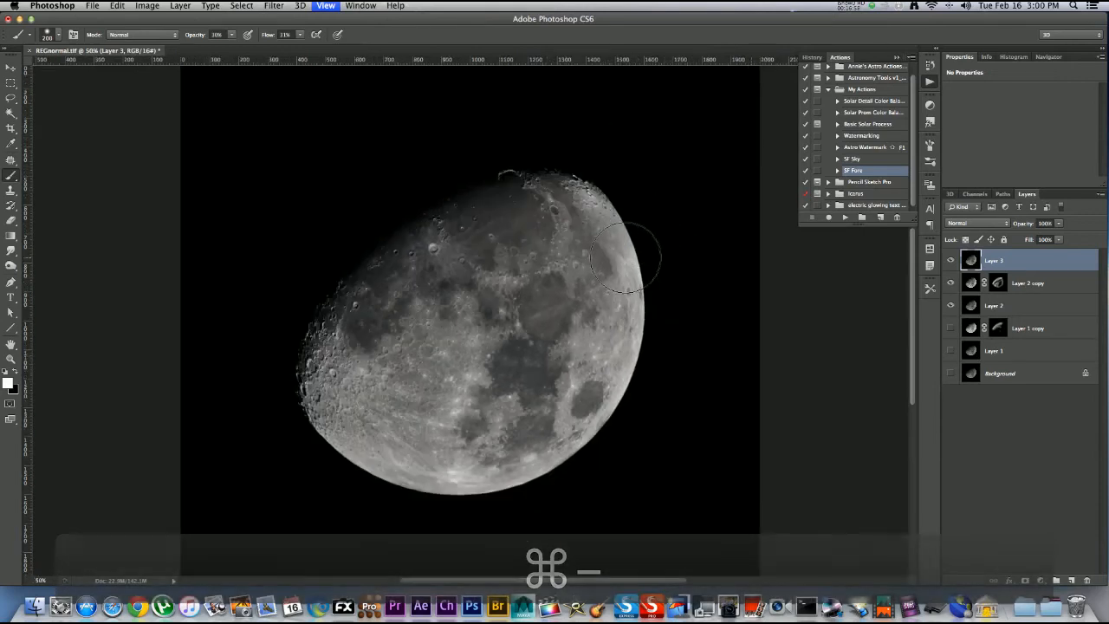
click(950, 283)
click(951, 305)
click(951, 372)
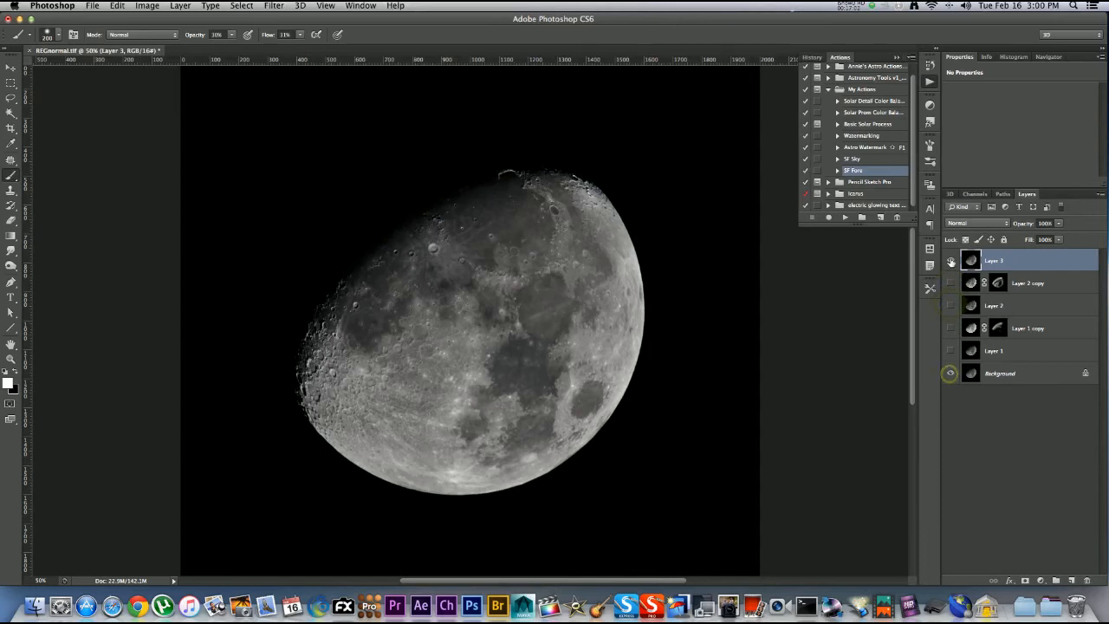
- Compare the processed moon with the original Background by repeatedly hiding and showing the top layer
click(950, 261)
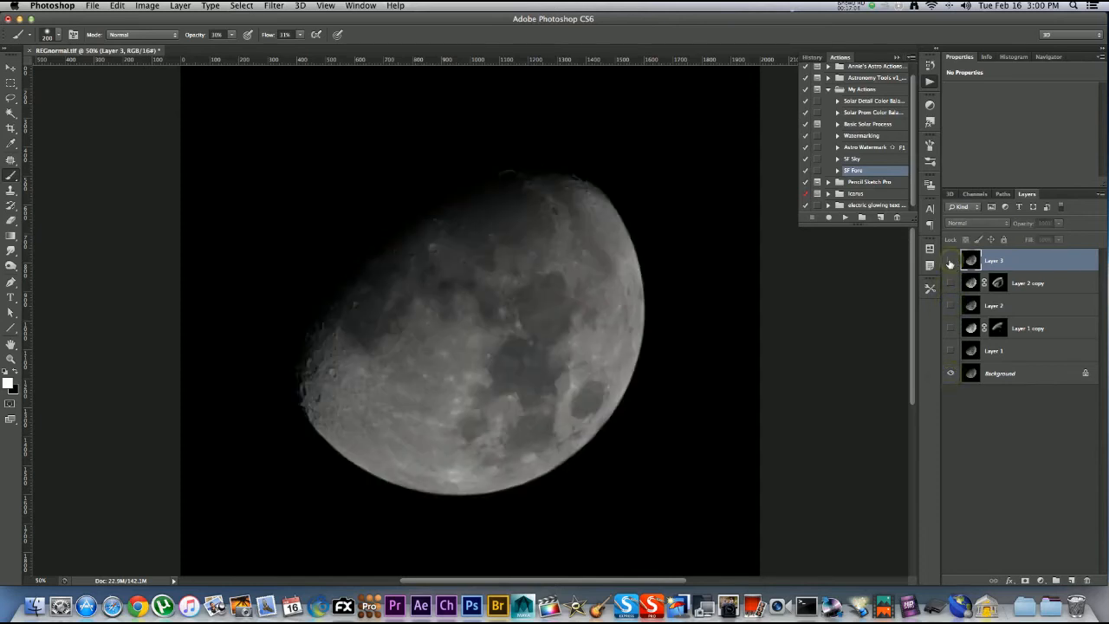
click(950, 261)
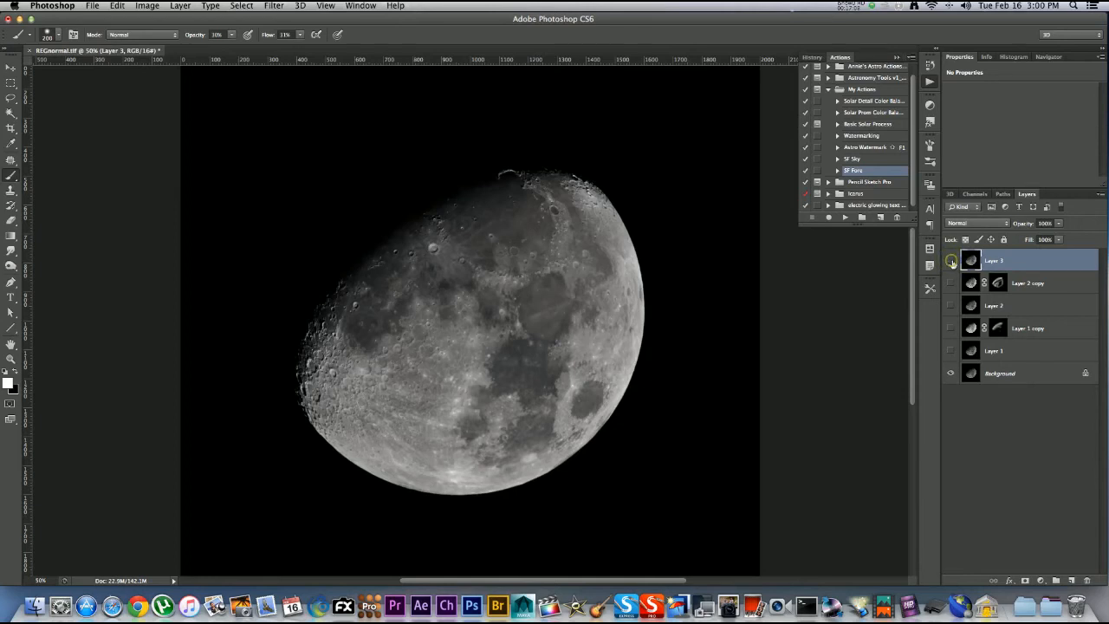
click(950, 260)
click(951, 261)
click(951, 261)
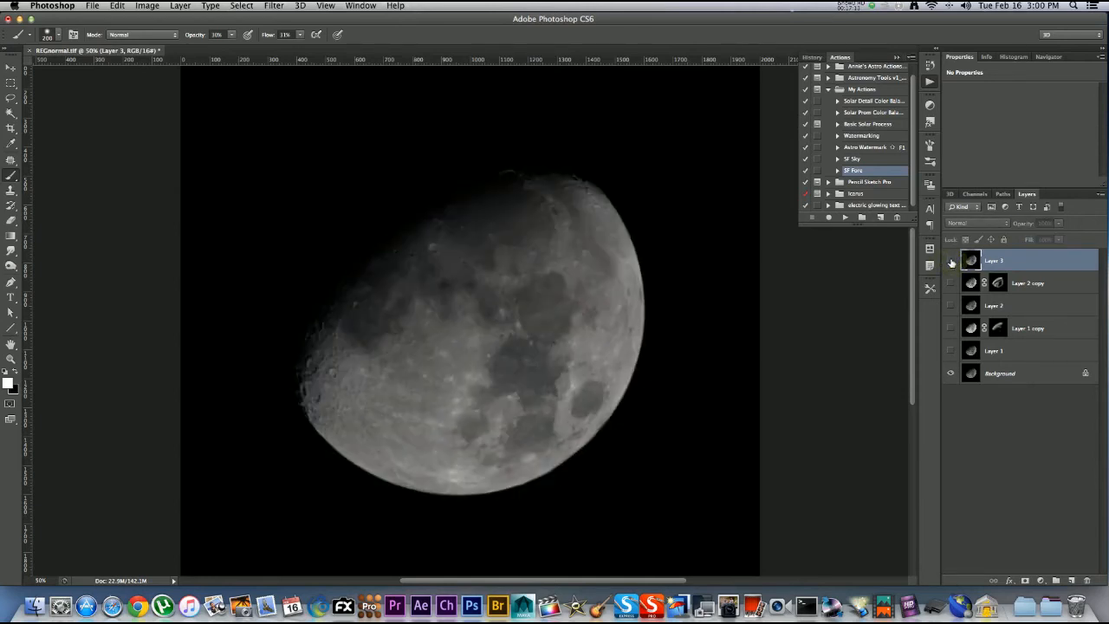
click(950, 261)
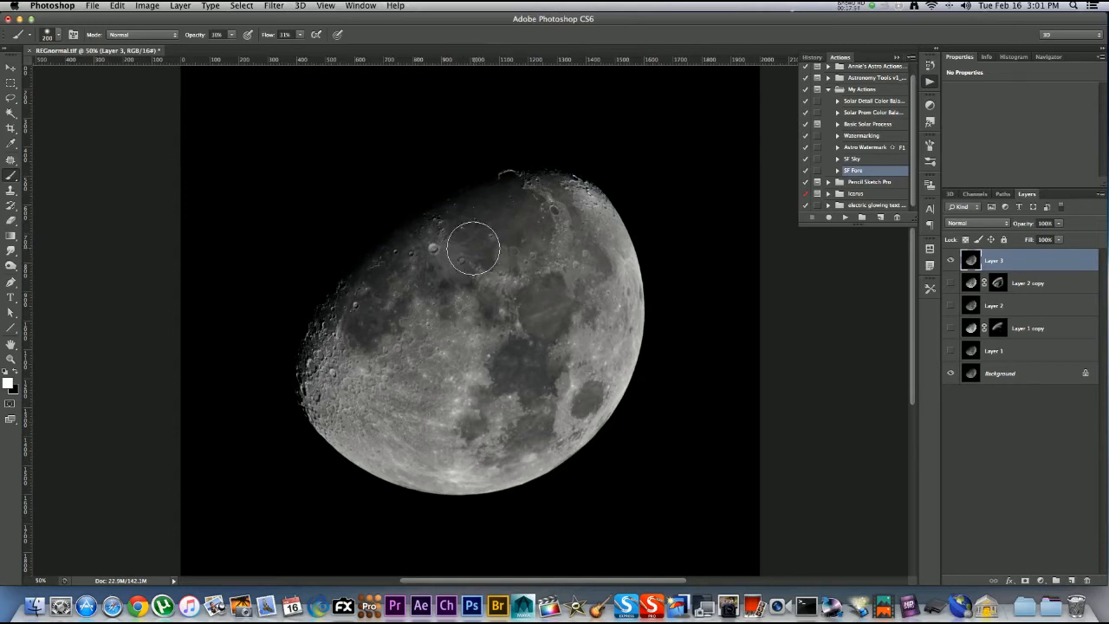
- Open AS and Reg.tif from the AS_p50 folder inside ASTROPHOTO's 12-25-15 folder and its pipp_20160121_143358 subfolder
click(92, 6)
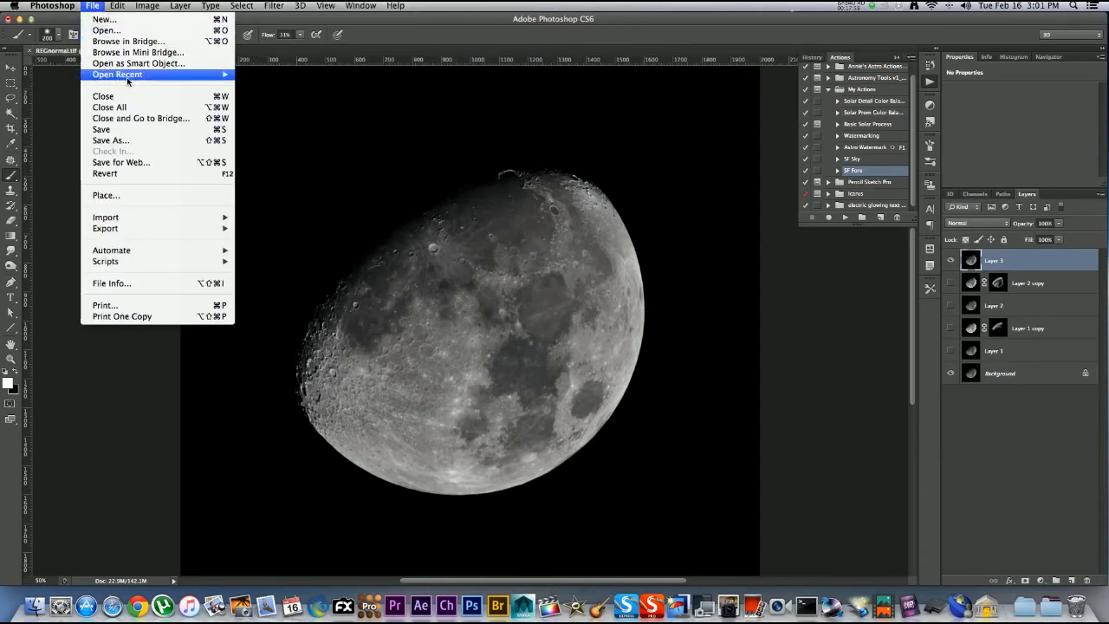
click(106, 30)
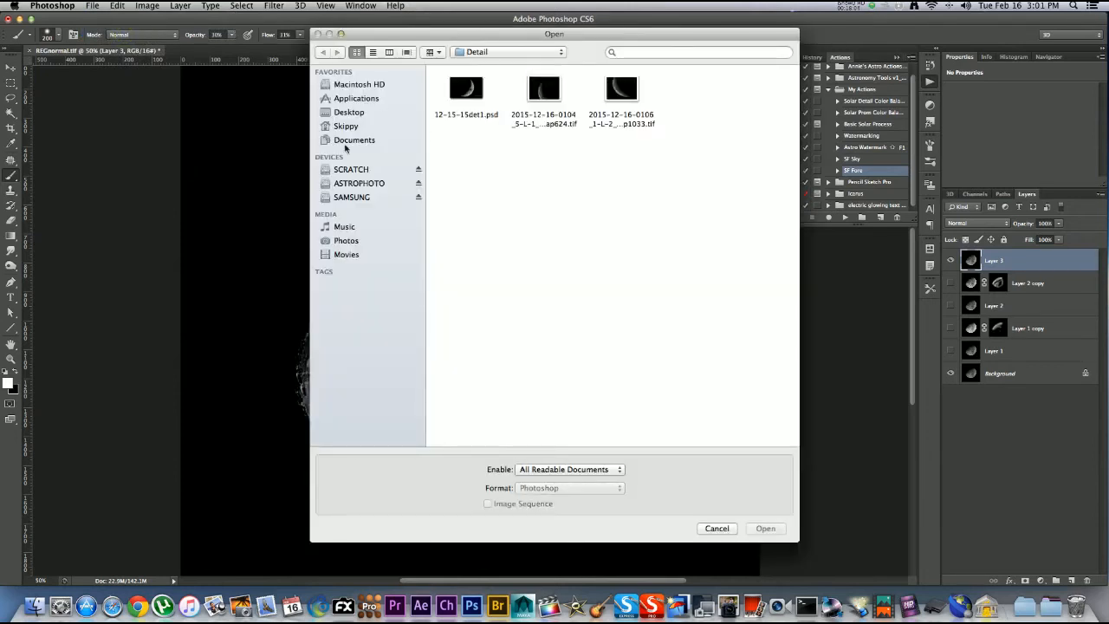
click(355, 184)
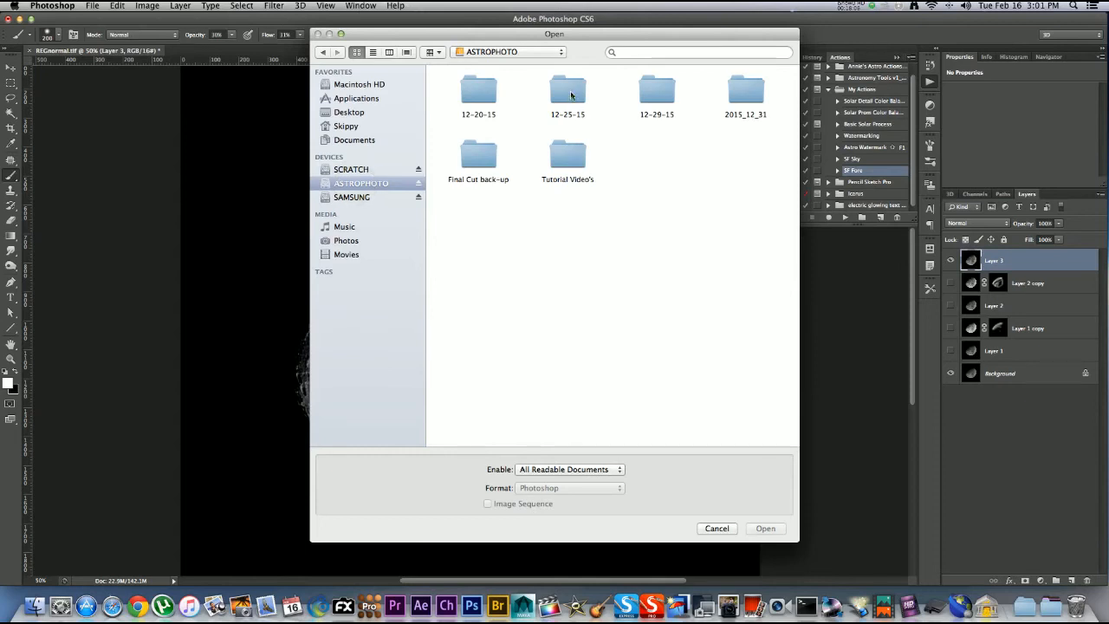
click(569, 91)
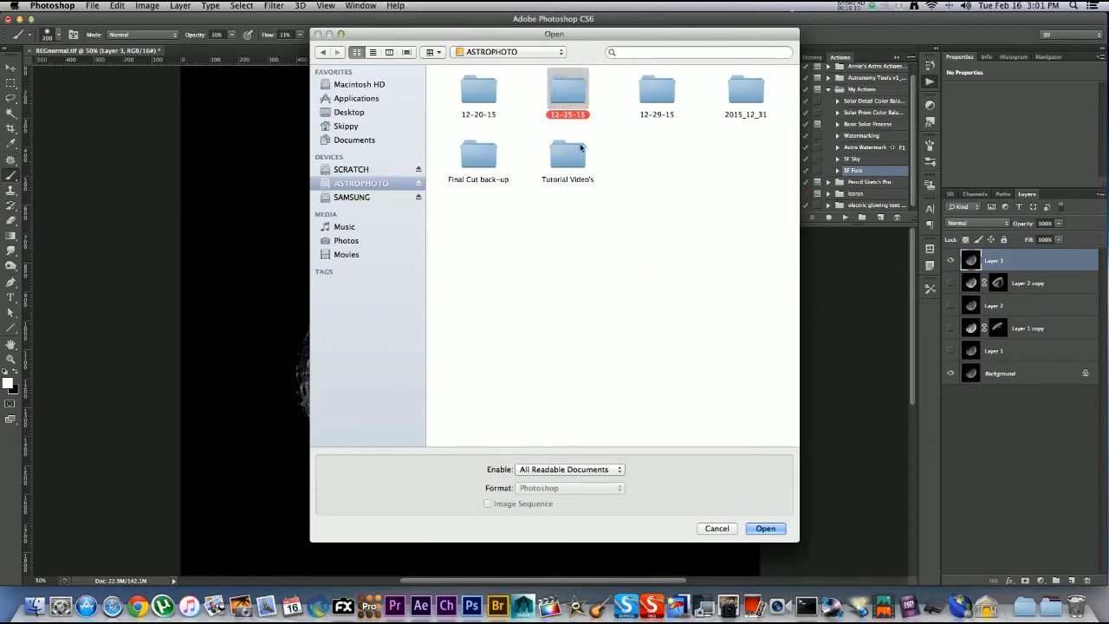
double_click(568, 93)
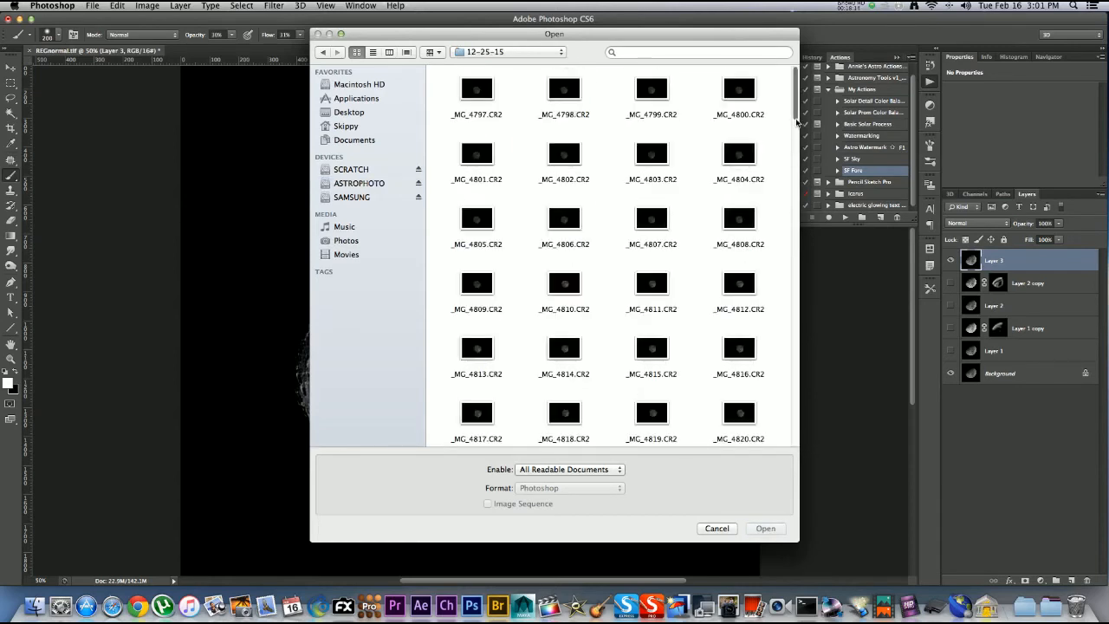
drag(795, 118, 788, 363)
scroll(787, 364, down, 10)
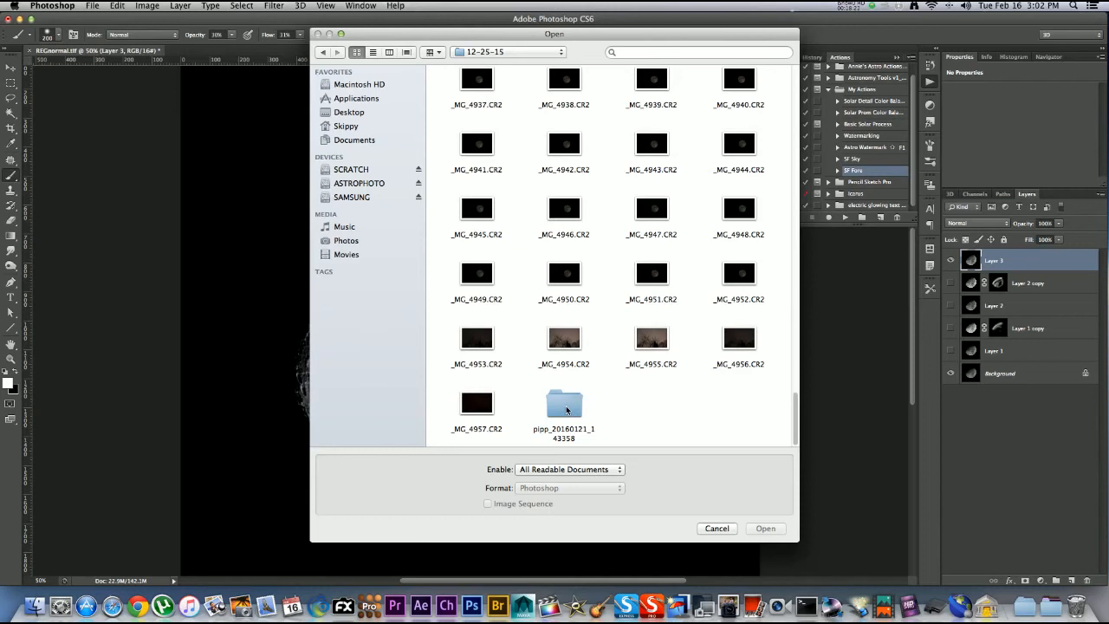
double_click(566, 410)
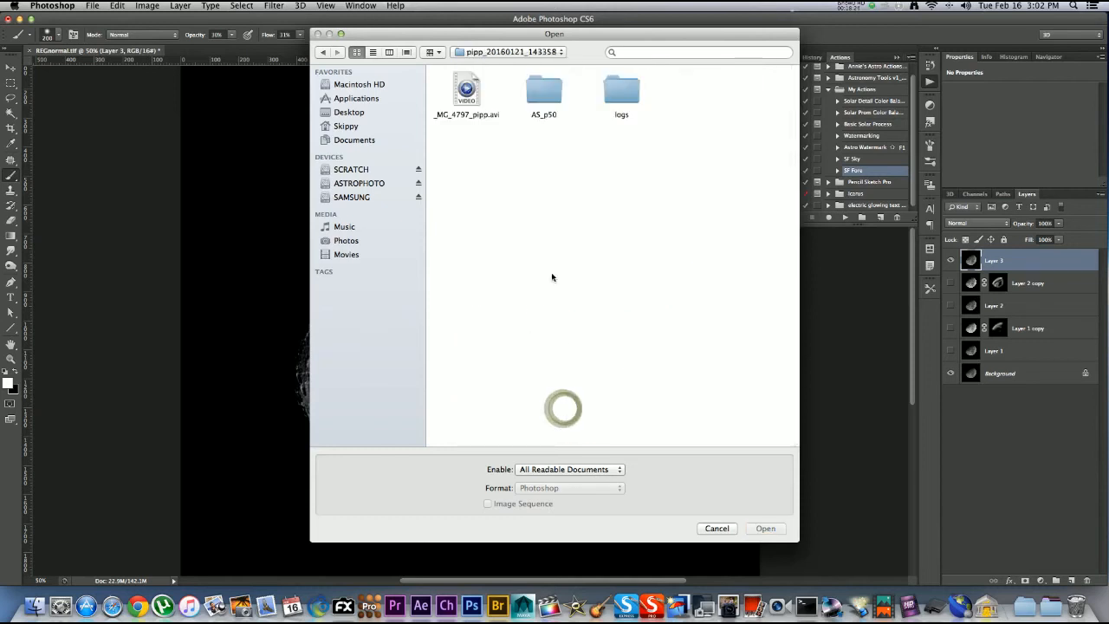
double_click(551, 96)
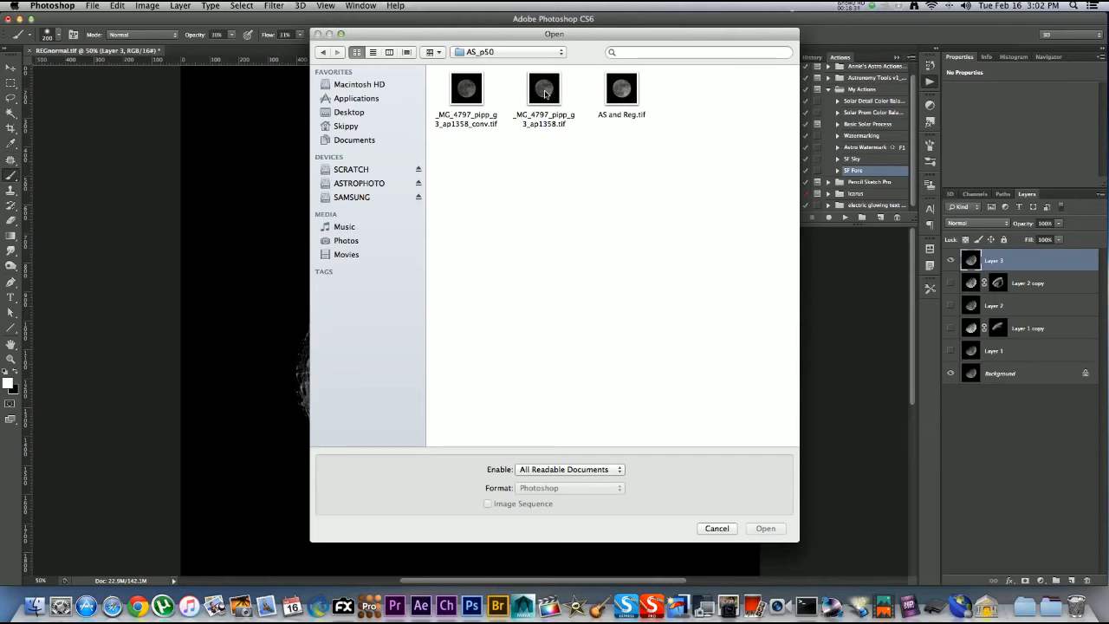
click(622, 96)
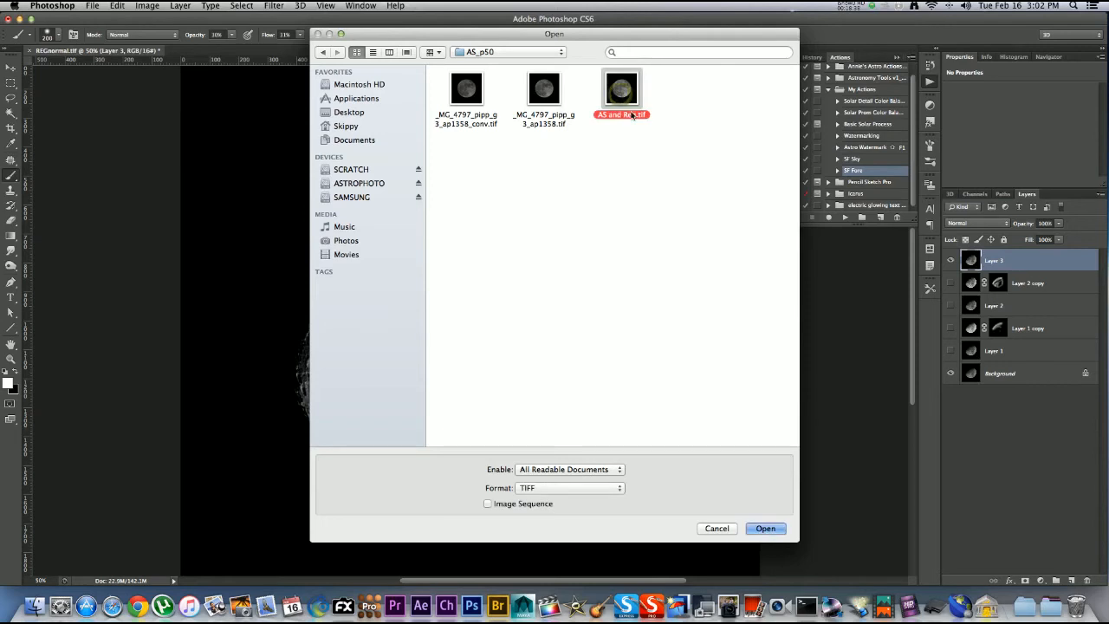
click(766, 529)
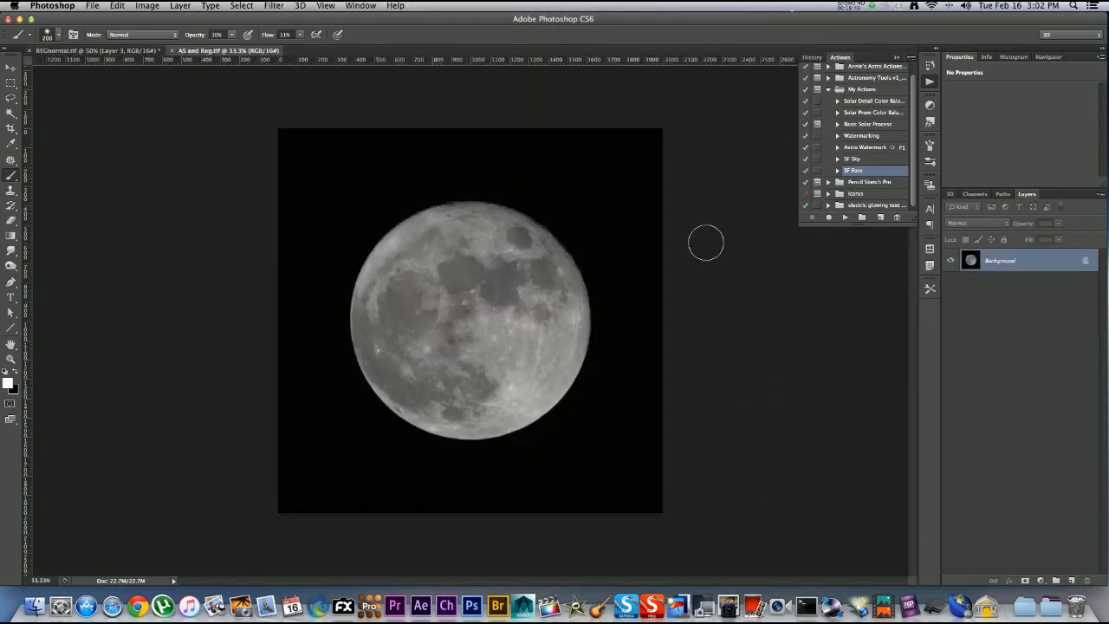
- Copy the entire AS and Reg.tif image and paste it as a new top layer in REGnormal.tif
key(super+a)
key(super+c)
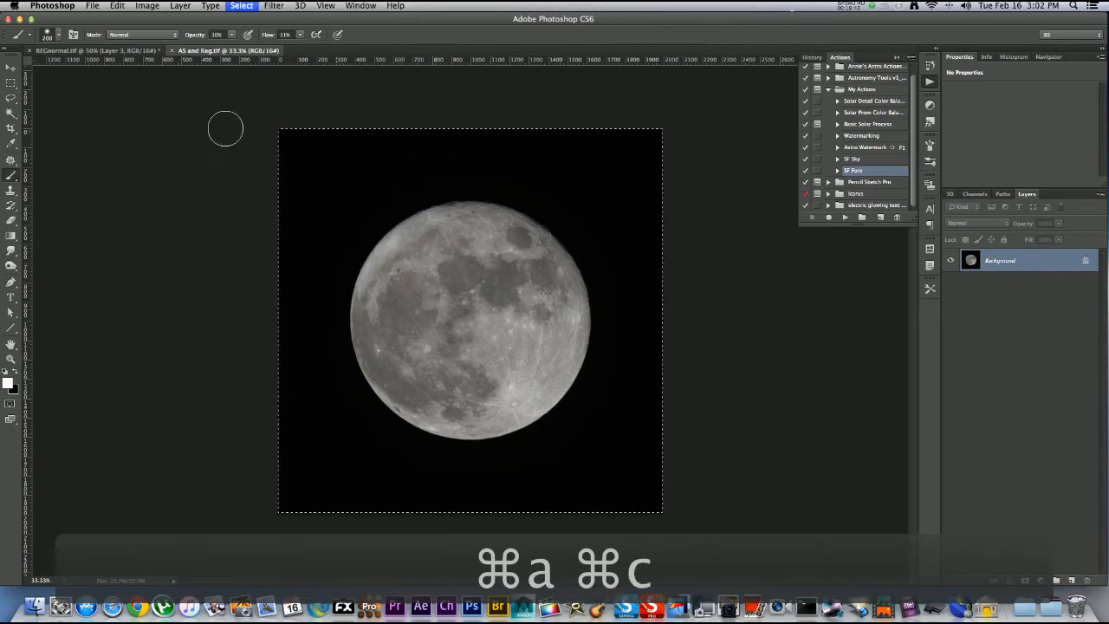
click(115, 51)
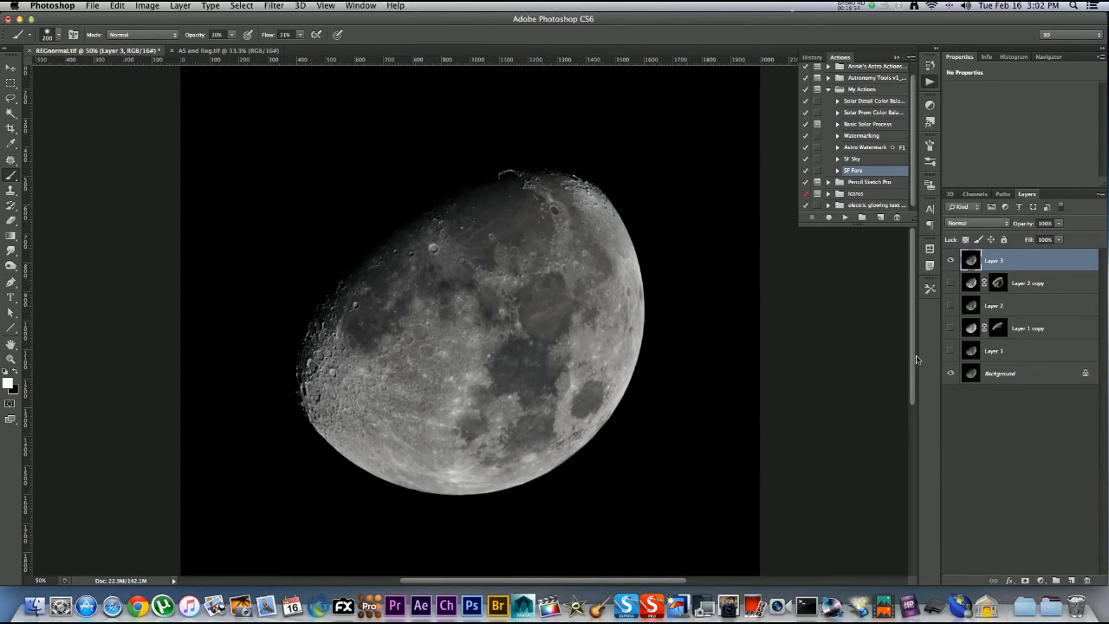
key(super+v)
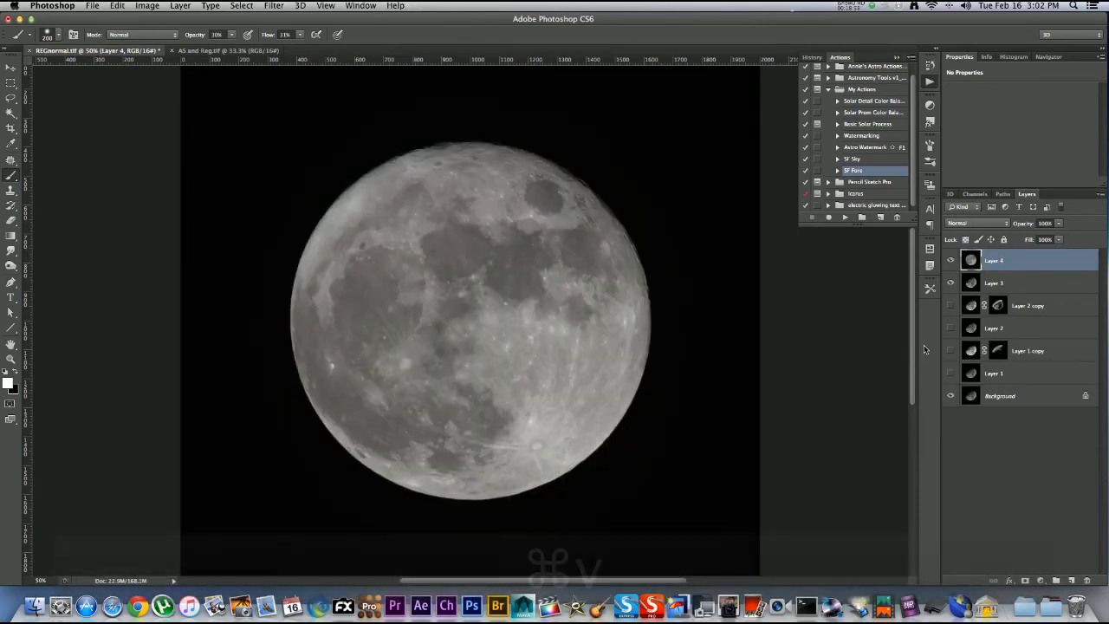
- Set the pasted full-moon layer's blend mode to Difference and move the layer around over the moon beneath
click(1008, 223)
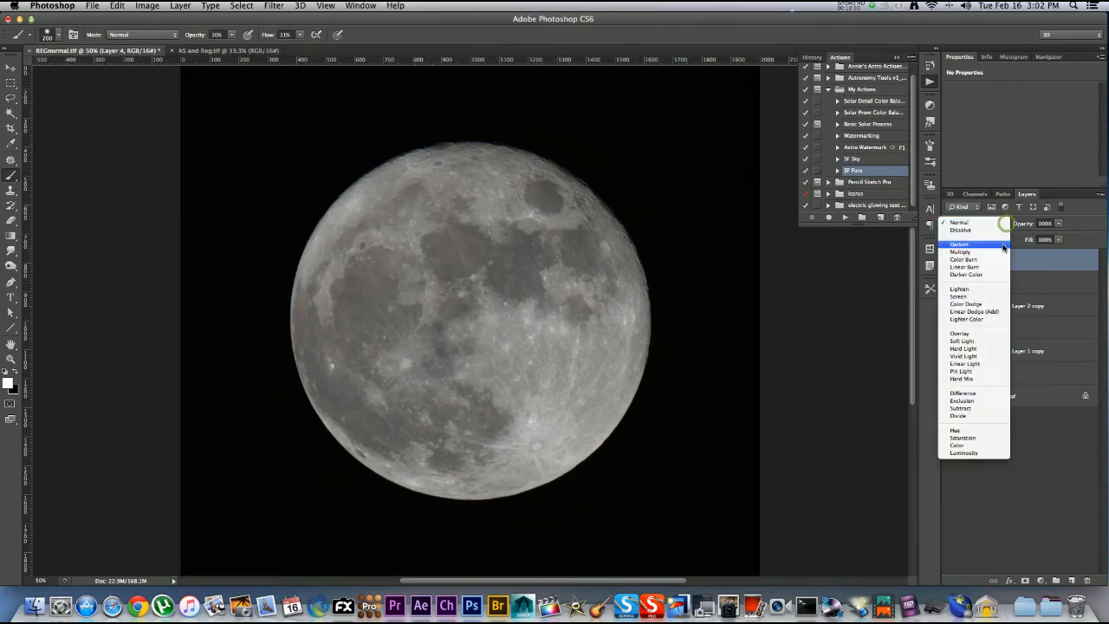
click(987, 396)
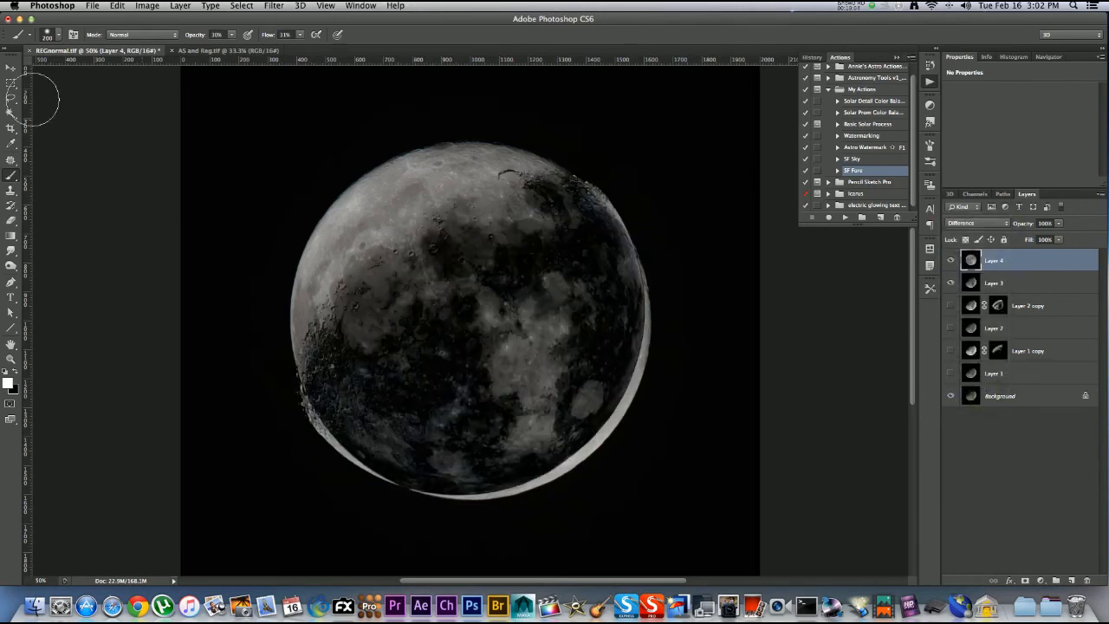
click(11, 66)
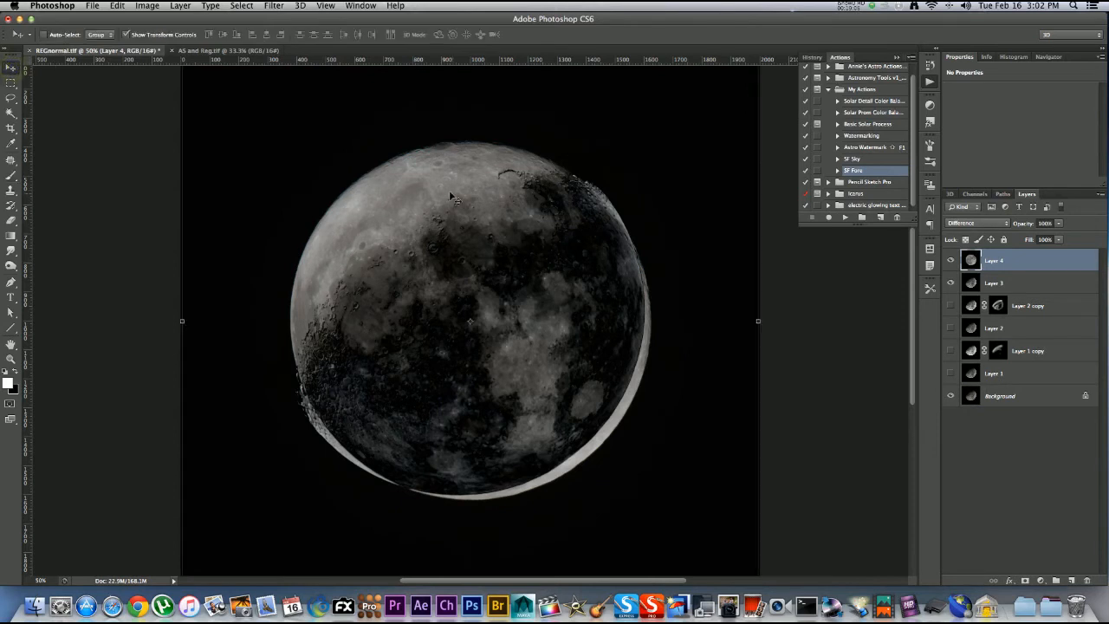
drag(433, 185, 327, 124)
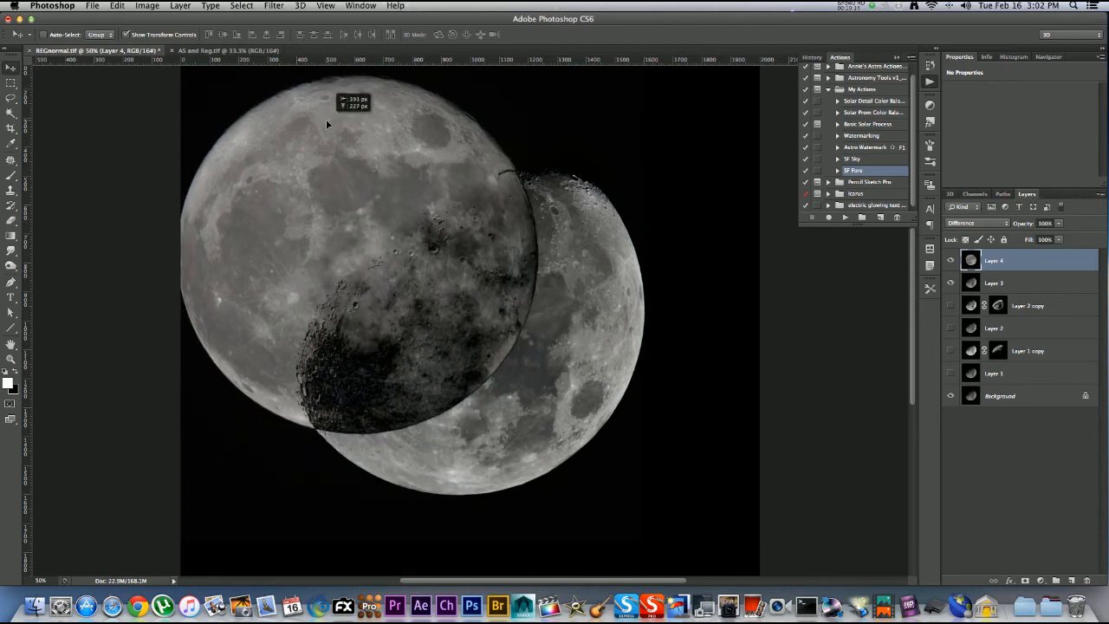
drag(327, 124, 379, 218)
key(super+minus)
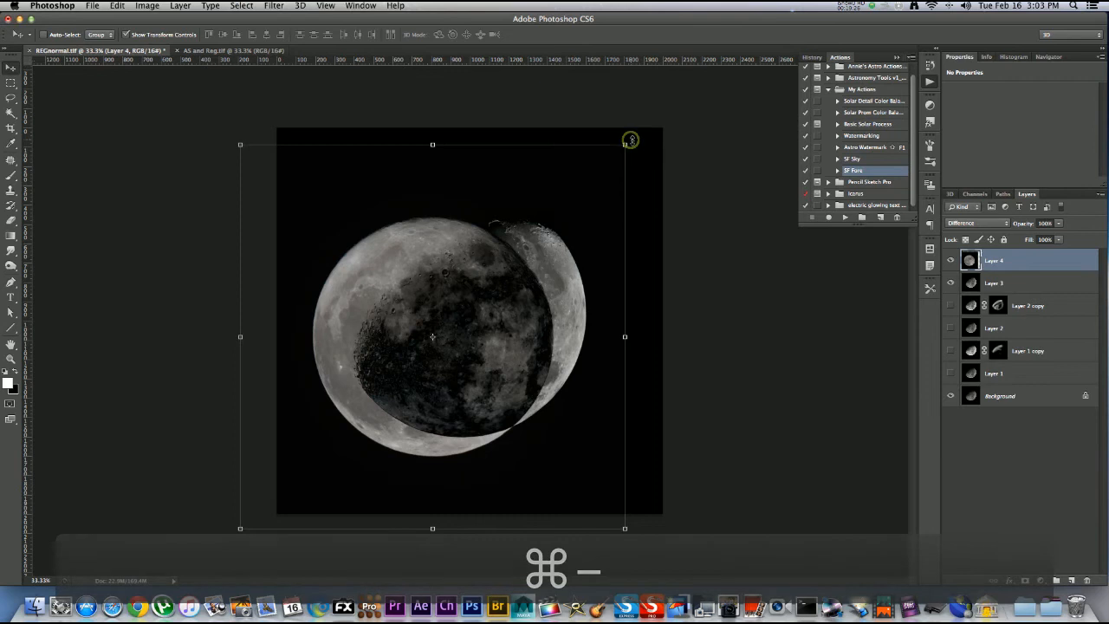
drag(630, 140, 654, 183)
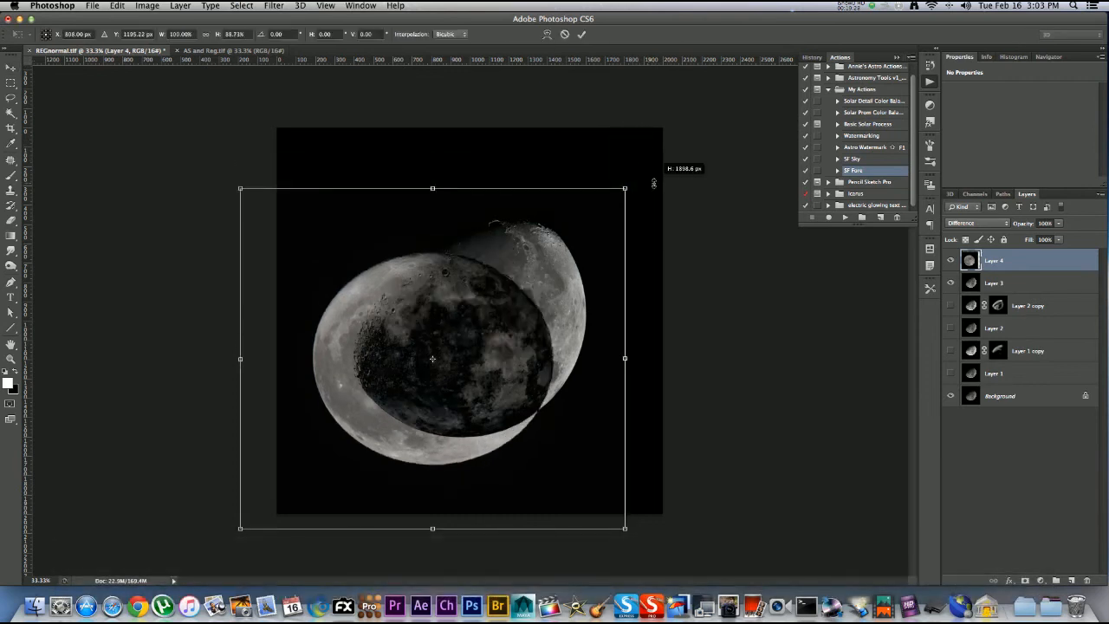
click(564, 34)
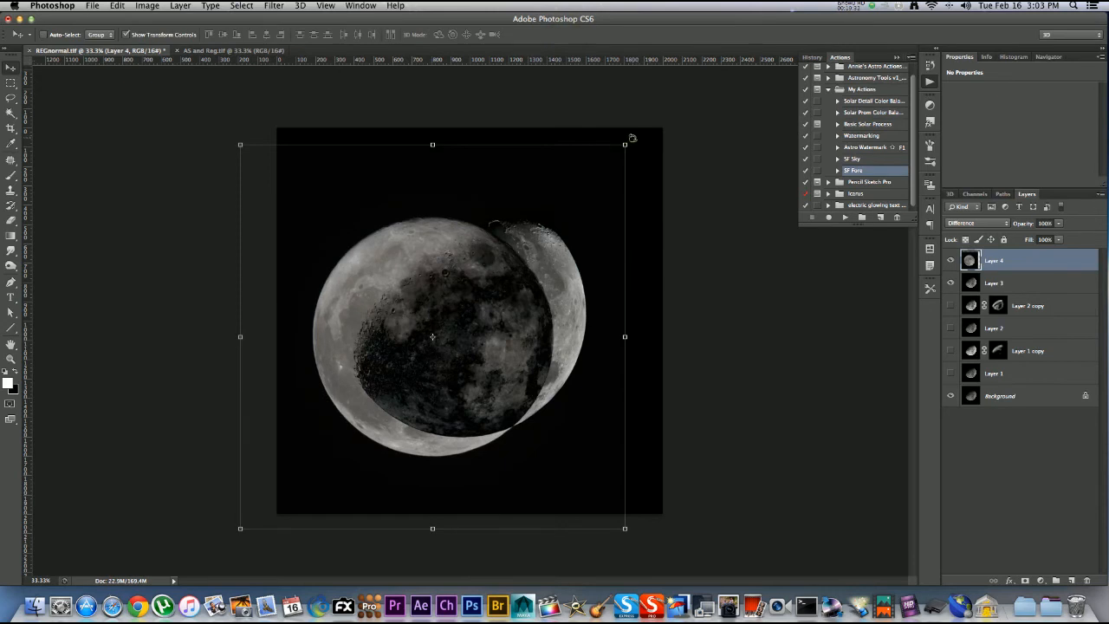
drag(632, 139, 671, 205)
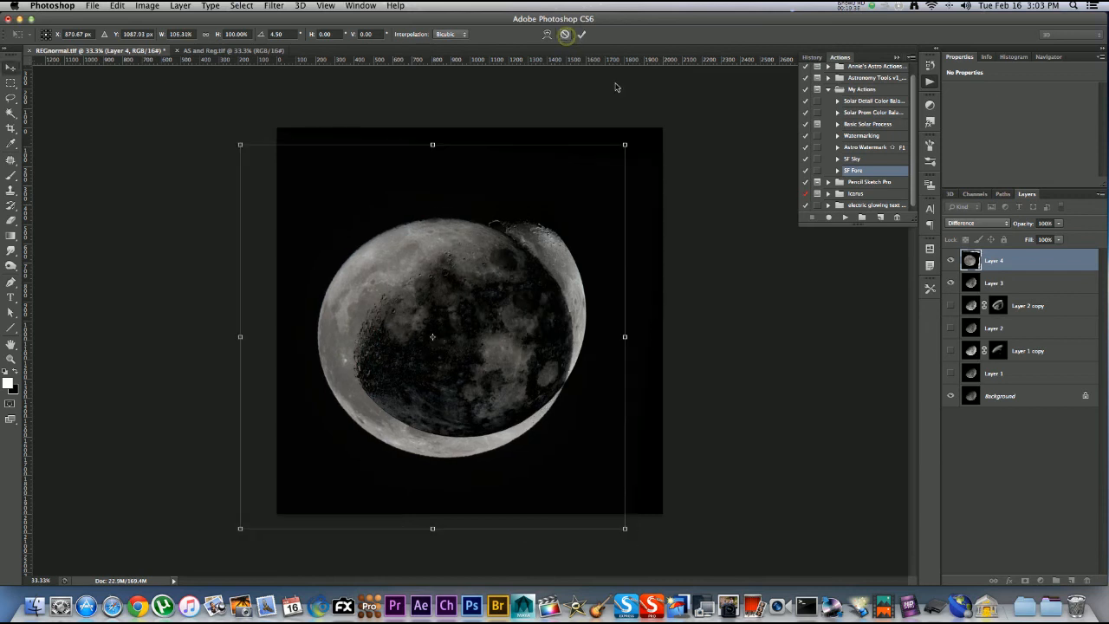
click(581, 34)
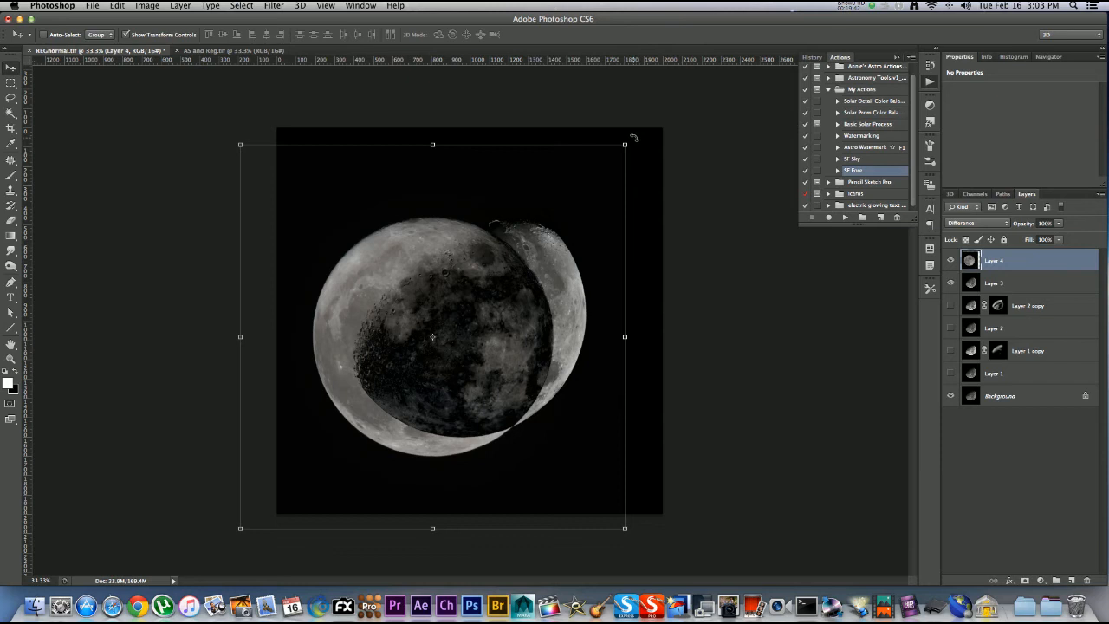
- Rotate the full-moon layer clockwise about 75° and move it until its surface features and edge line up with the moon beneath
drag(633, 139, 685, 310)
drag(472, 309, 428, 267)
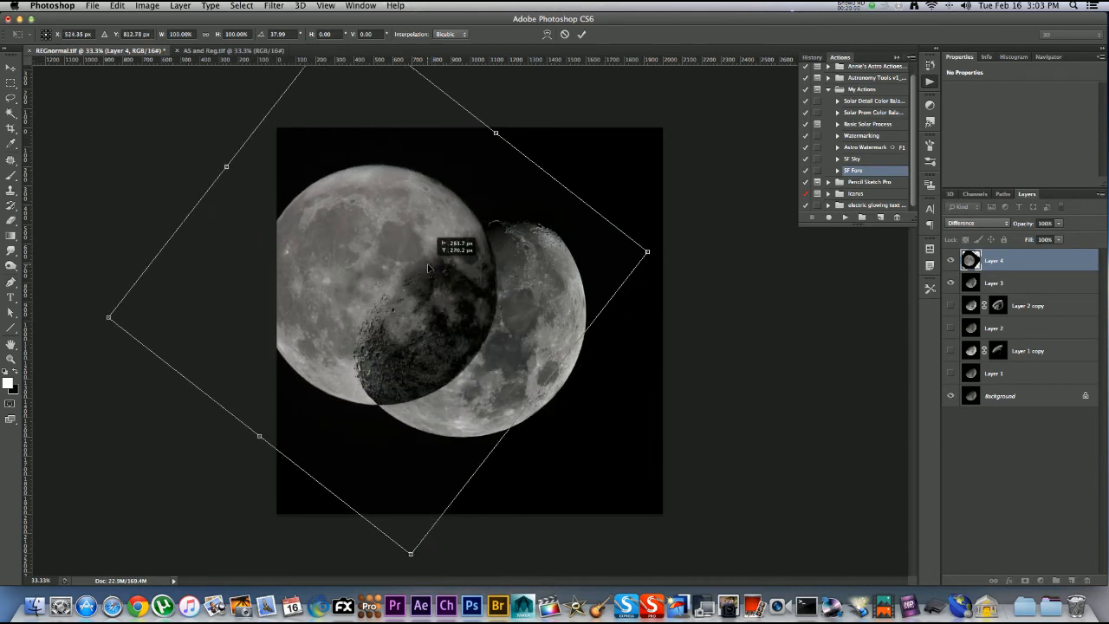
drag(438, 272, 646, 280)
drag(782, 283, 738, 454)
mouse_move(651, 386)
mouse_down()
mouse_move(652, 397)
mouse_move(582, 369)
mouse_move(616, 389)
mouse_up()
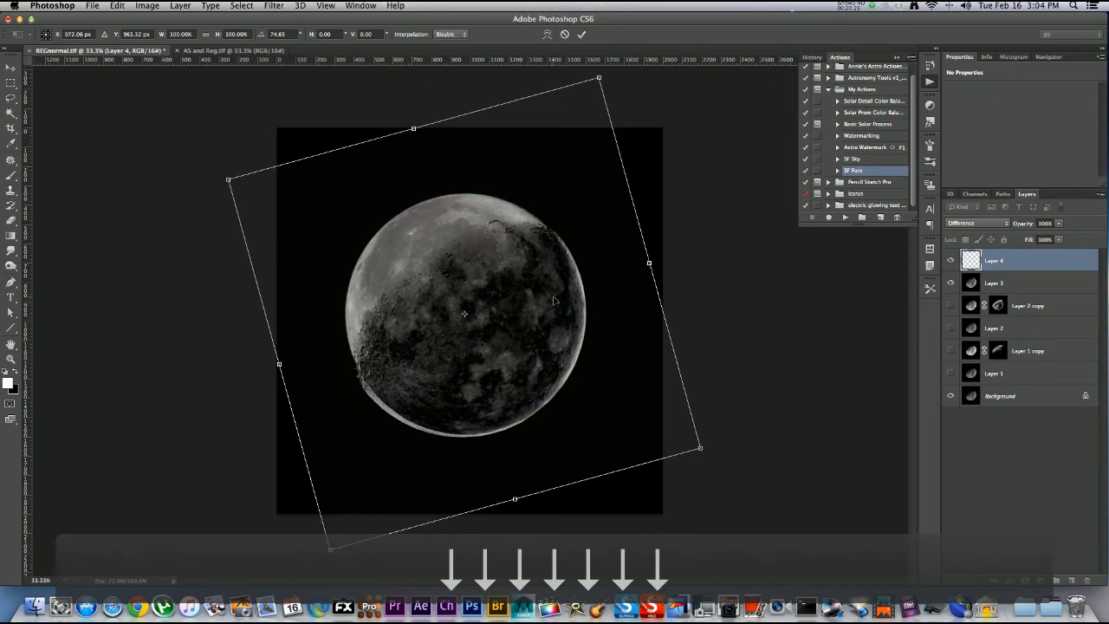
mouse_move(543, 298)
mouse_down()
mouse_move(536, 307)
mouse_move(541, 298)
mouse_up()
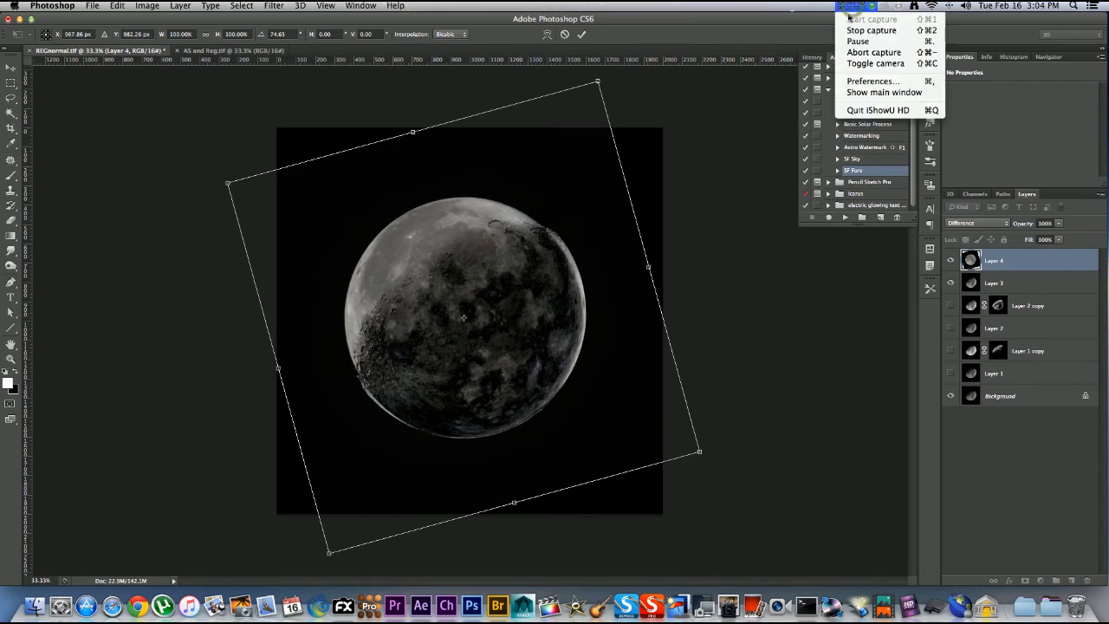
click(856, 42)
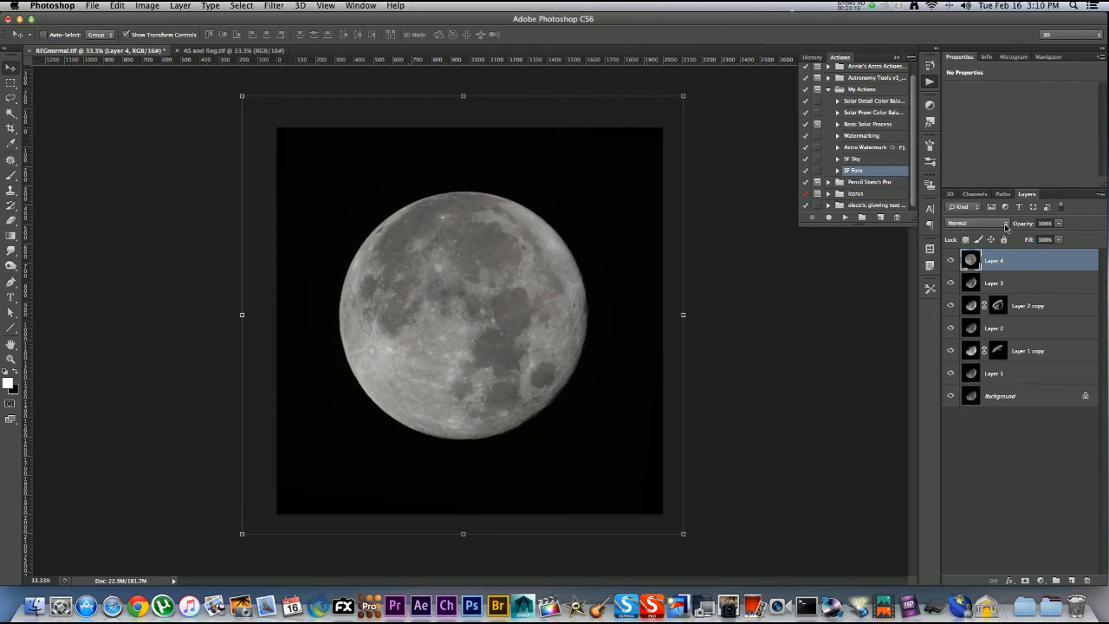
- Check the full-moon layer's alignment with the Difference blend mode and return the layer to Normal
click(1005, 226)
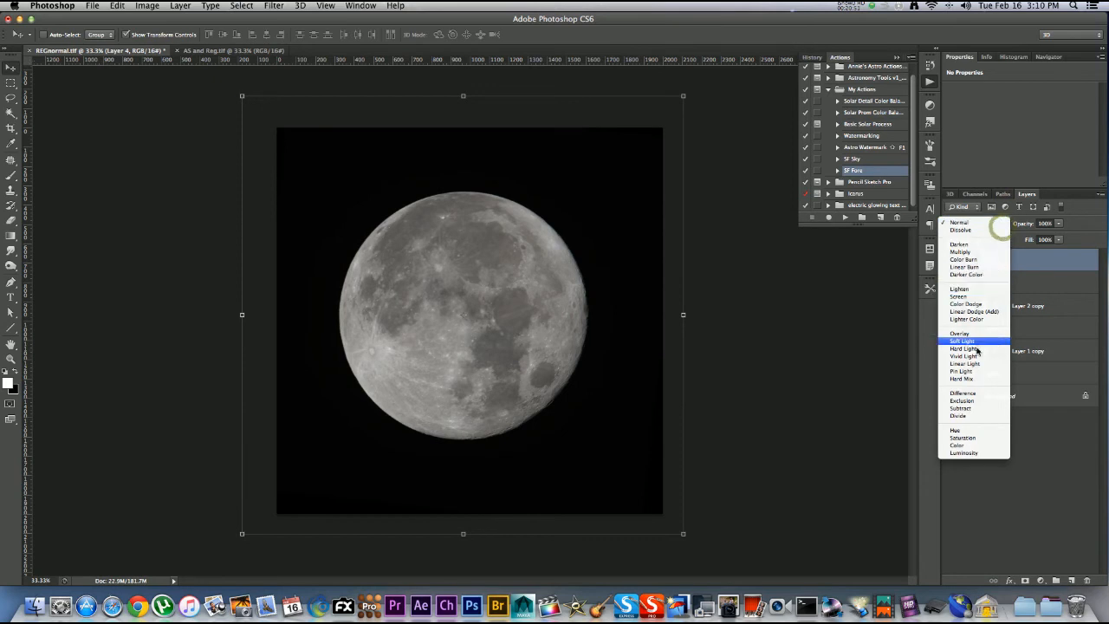
click(968, 395)
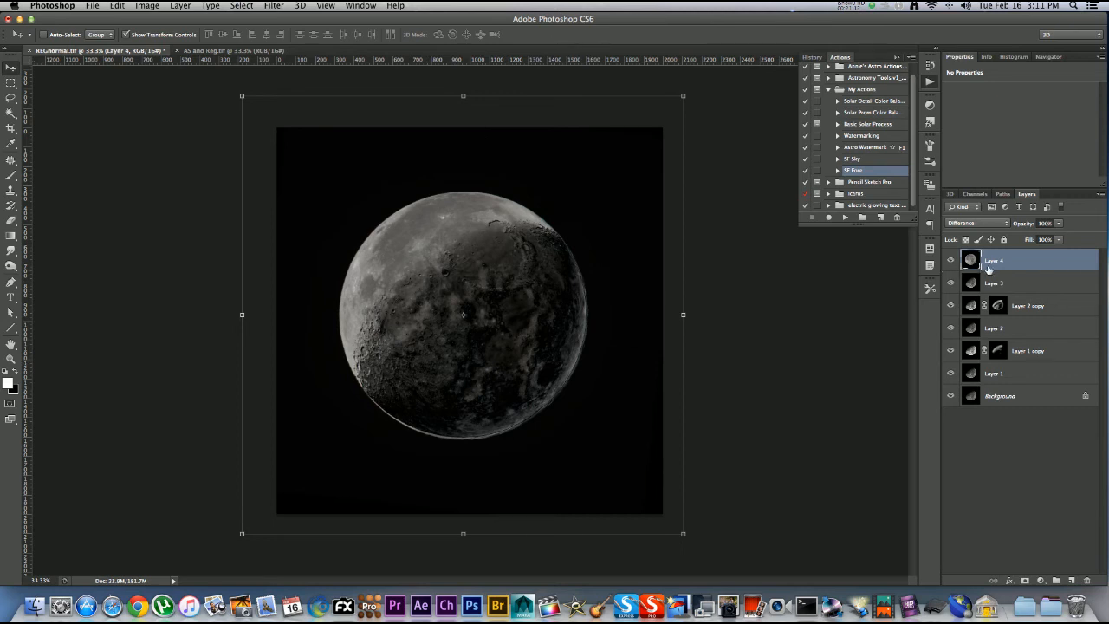
click(1004, 228)
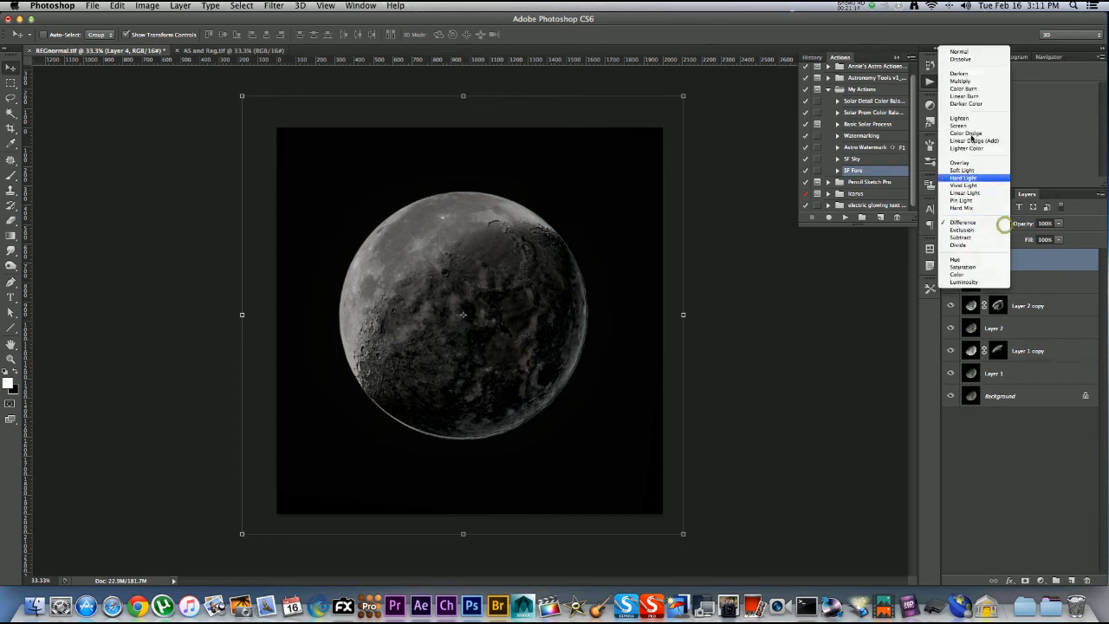
click(961, 52)
- Compare the aligned full moon with the processed partial moon by repeatedly hiding and showing the top layer
click(951, 260)
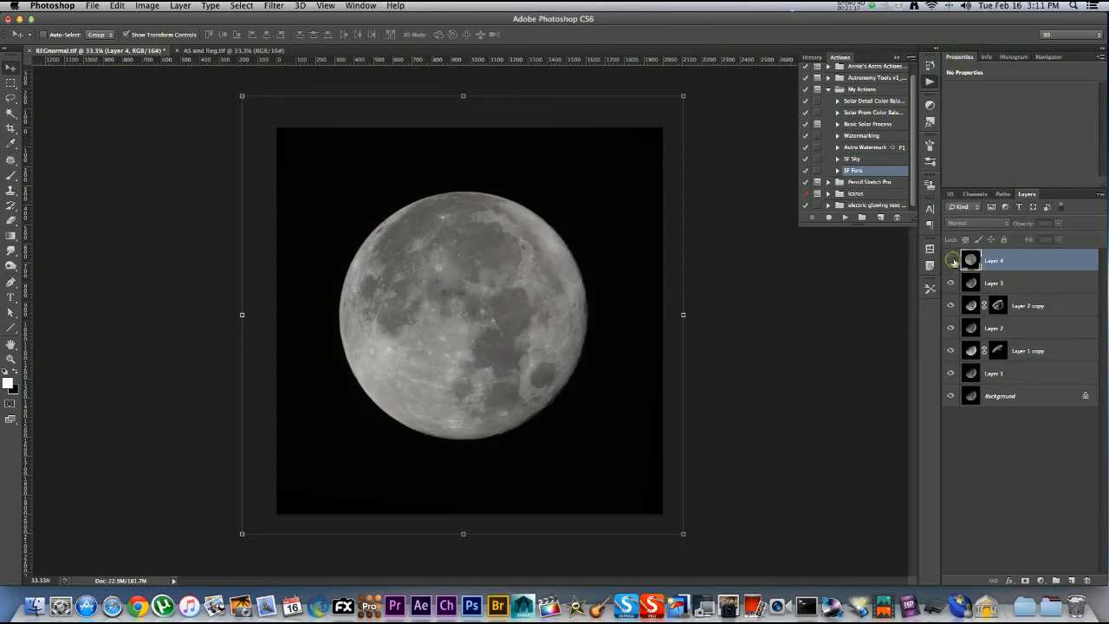
click(951, 260)
click(951, 260)
click(952, 260)
click(952, 260)
click(952, 260)
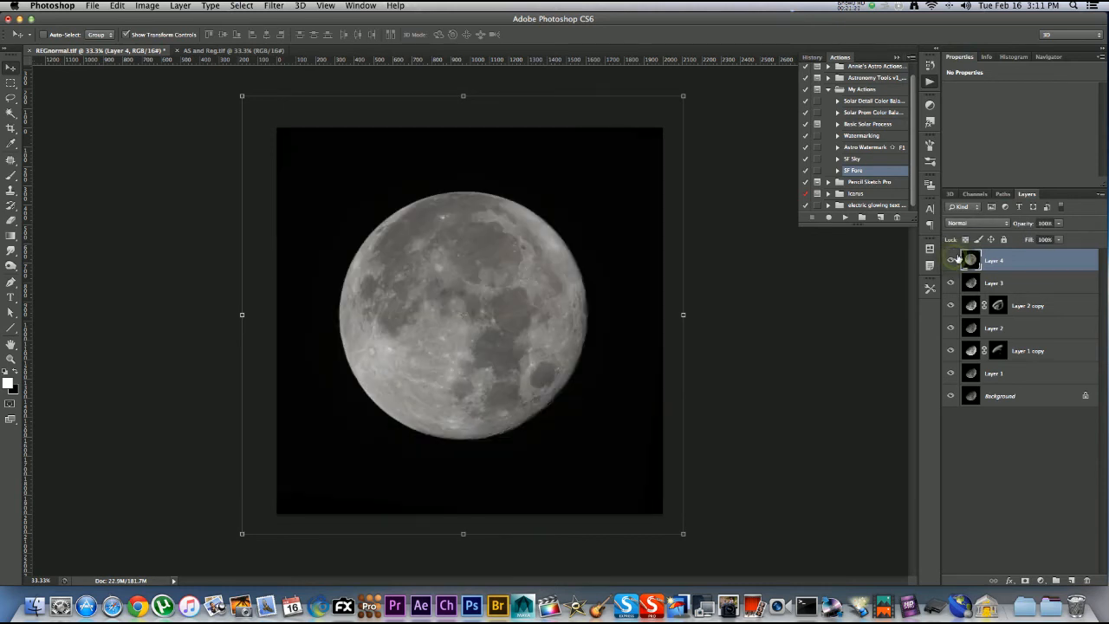
click(952, 260)
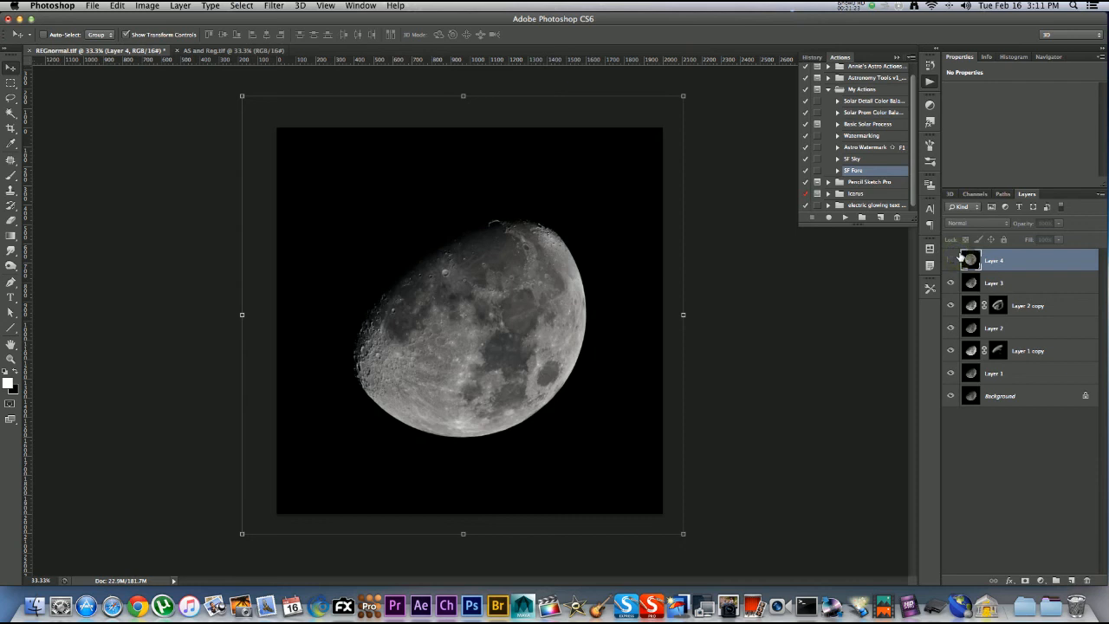
click(951, 261)
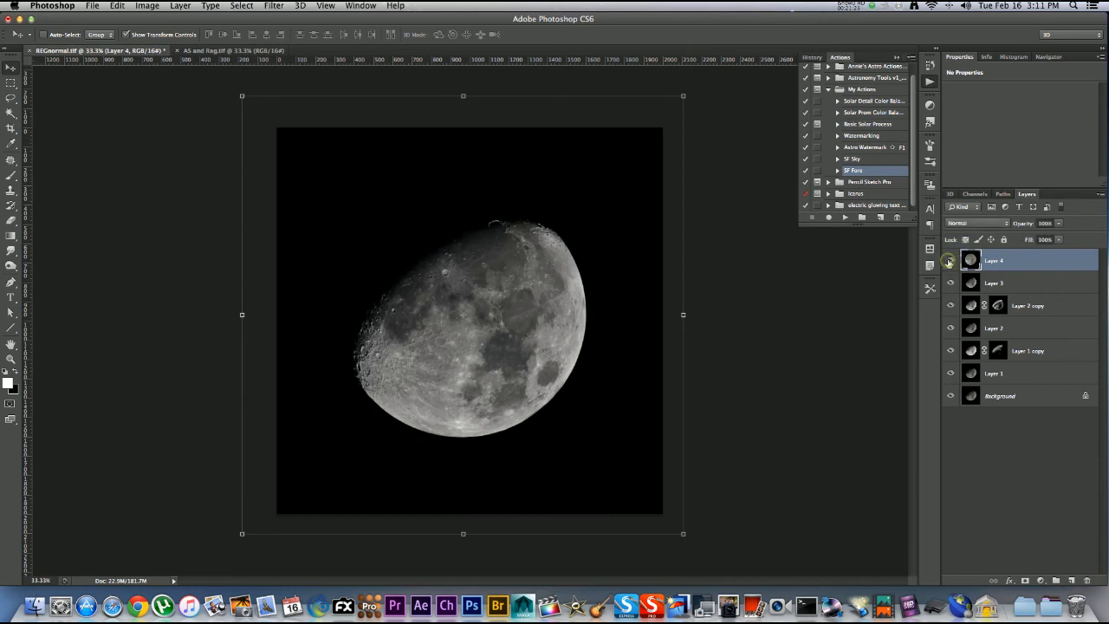
click(951, 260)
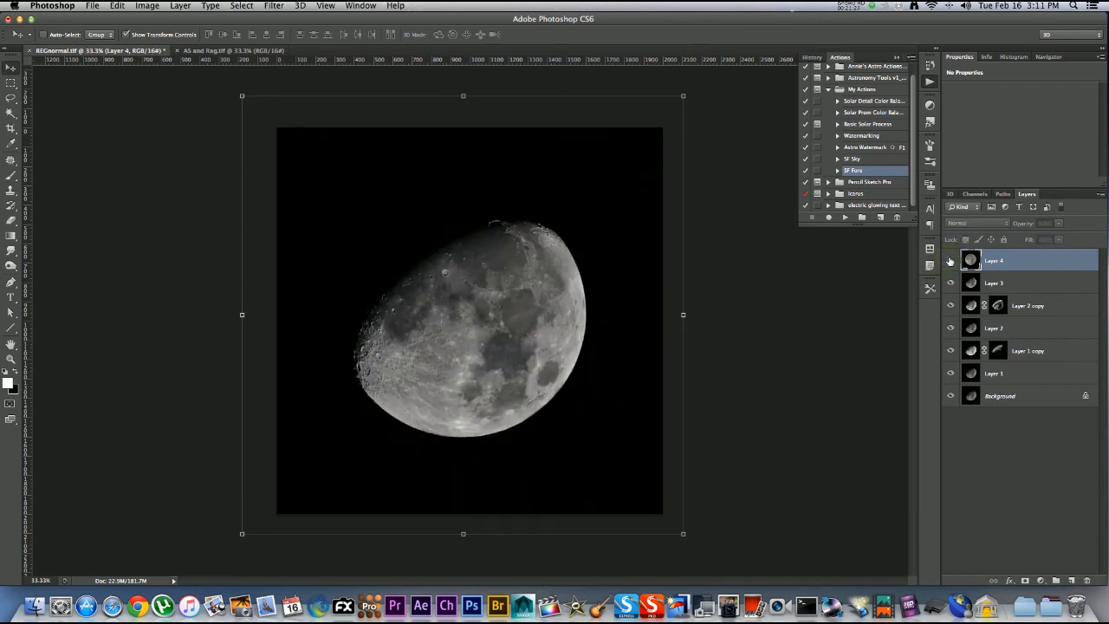
click(951, 260)
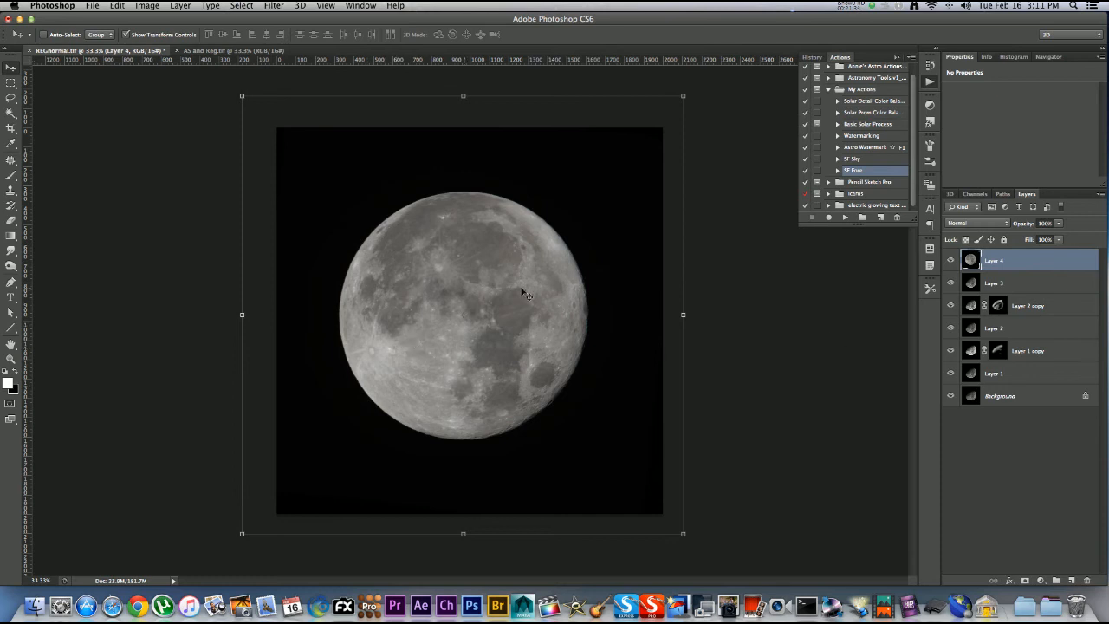
- Toggle the full-moon layer off and on to compare the lit and shadowed areas of both moon phases
click(952, 261)
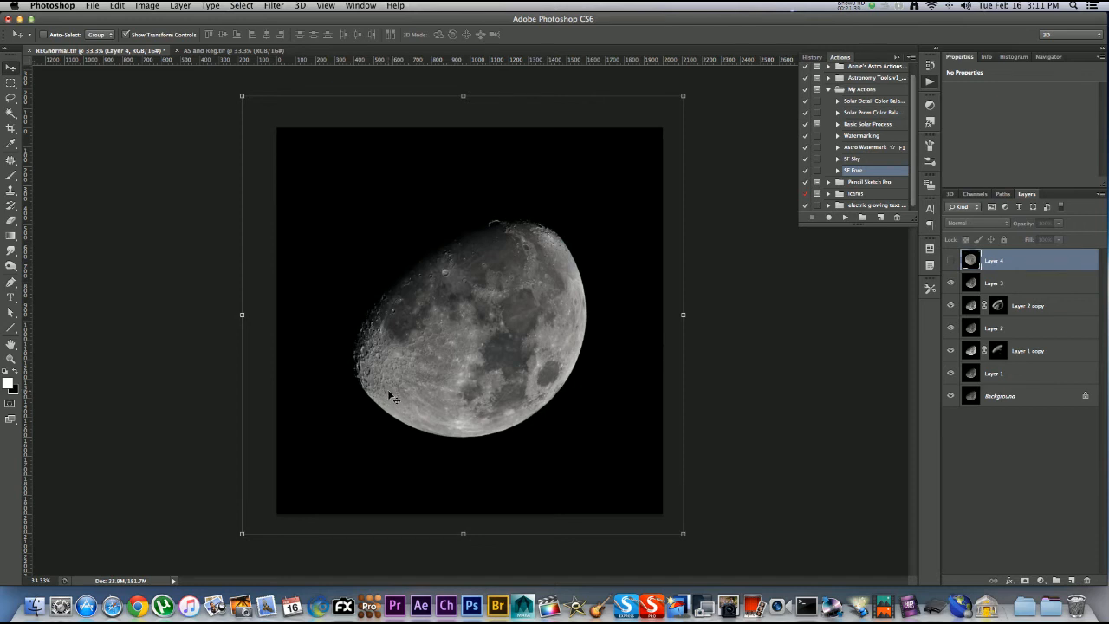
click(952, 261)
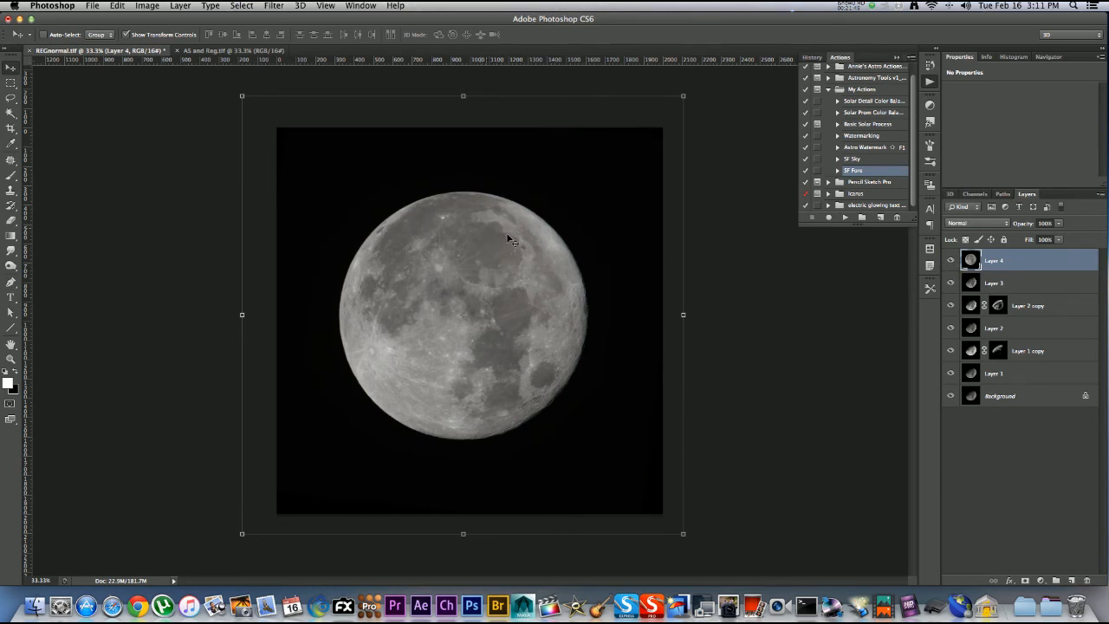
click(951, 261)
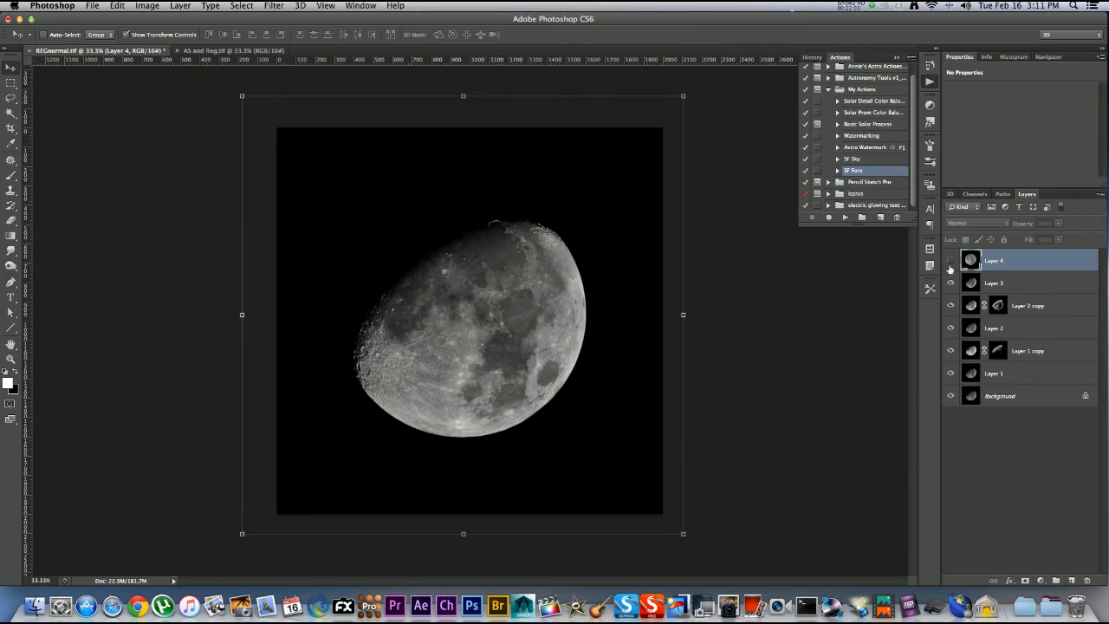
click(952, 263)
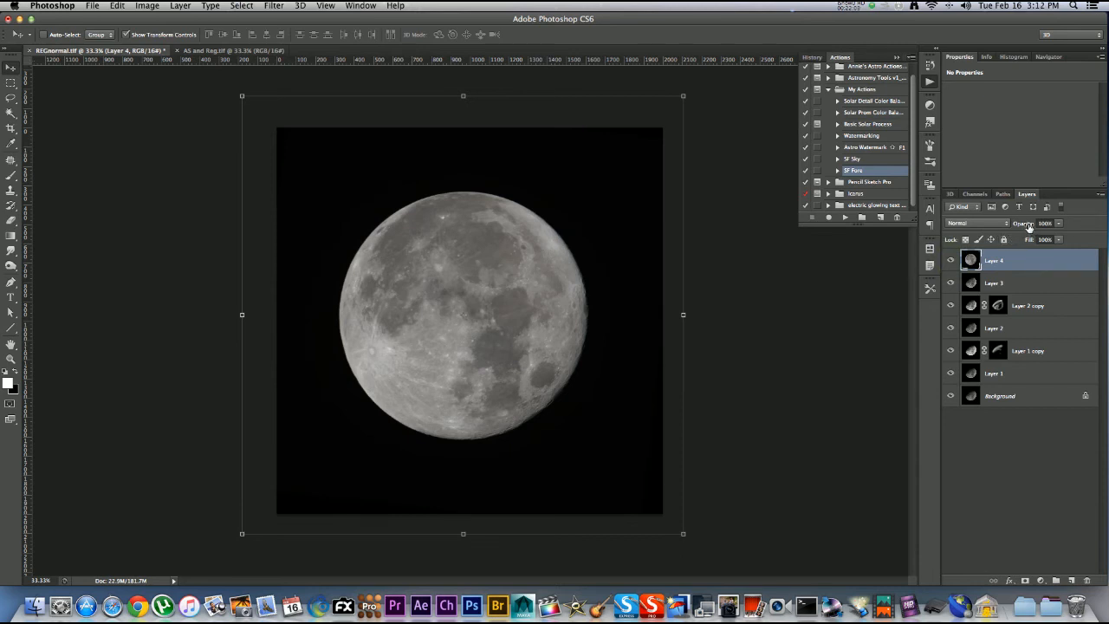
- Lower the full-moon layer's opacity to 27% so it only faintly fills in the moon's shadowed side
click(1026, 225)
drag(931, 227, 933, 228)
click(1020, 225)
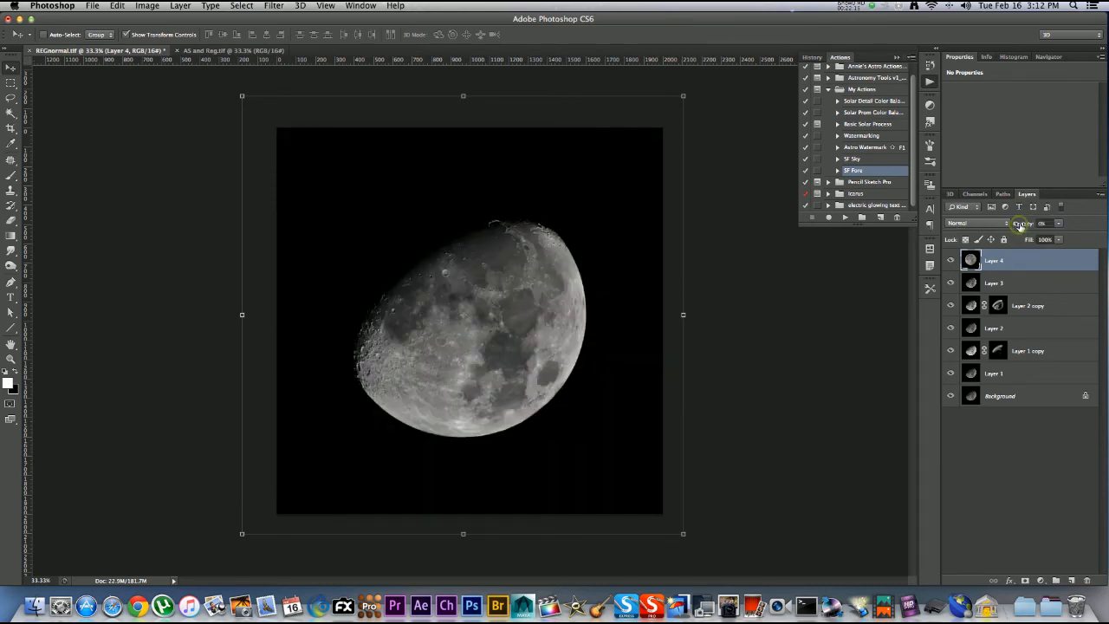
click(1021, 226)
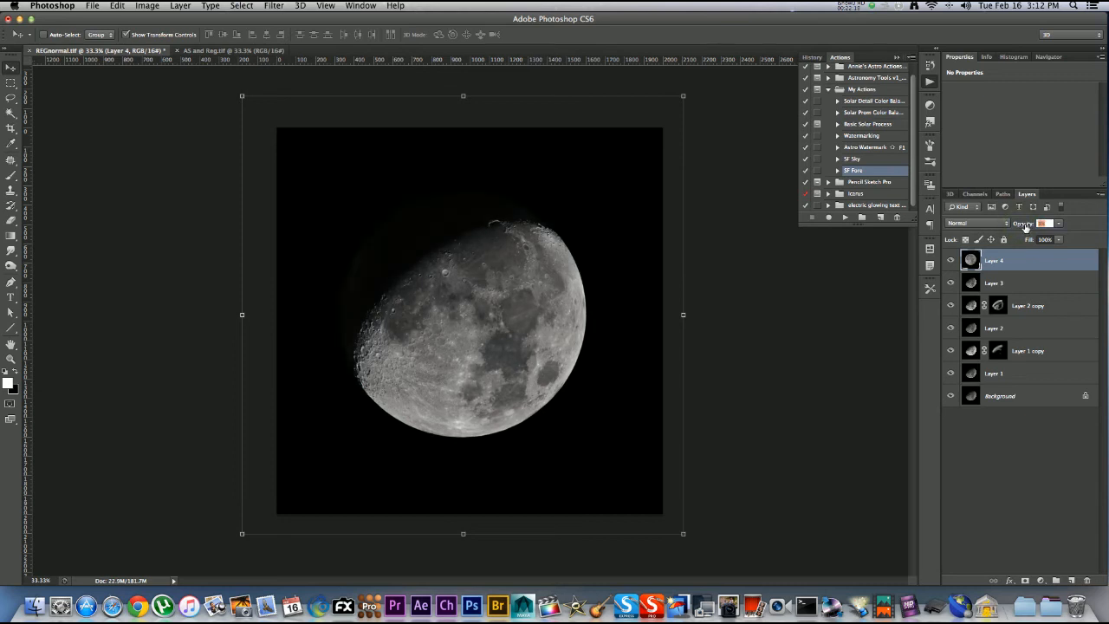
drag(1029, 227, 1029, 226)
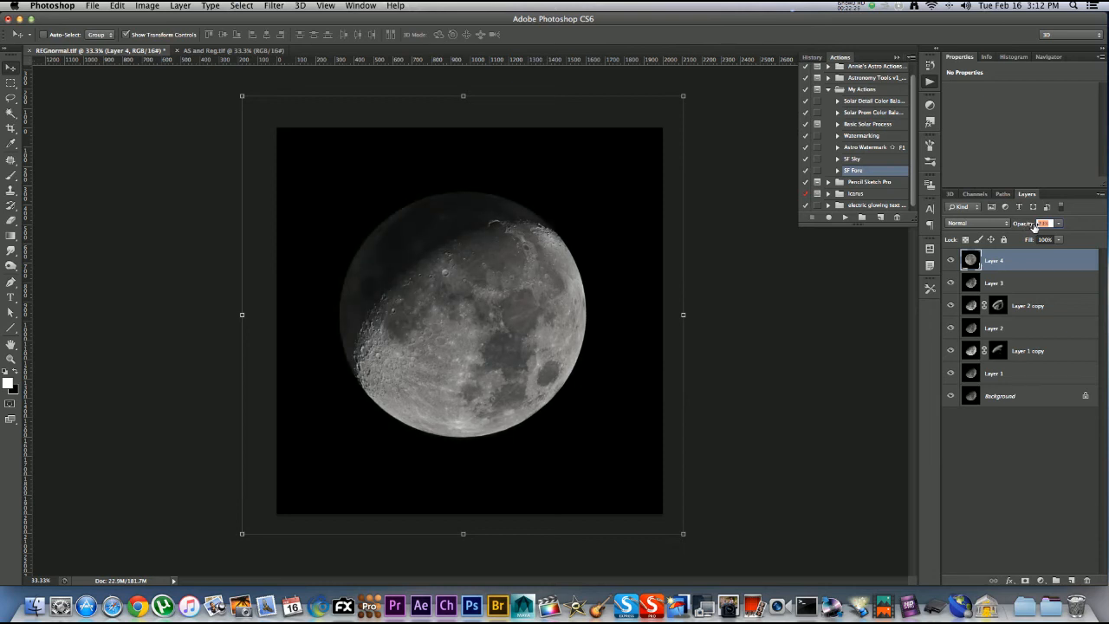
drag(1059, 228, 1034, 225)
drag(1032, 225, 1024, 225)
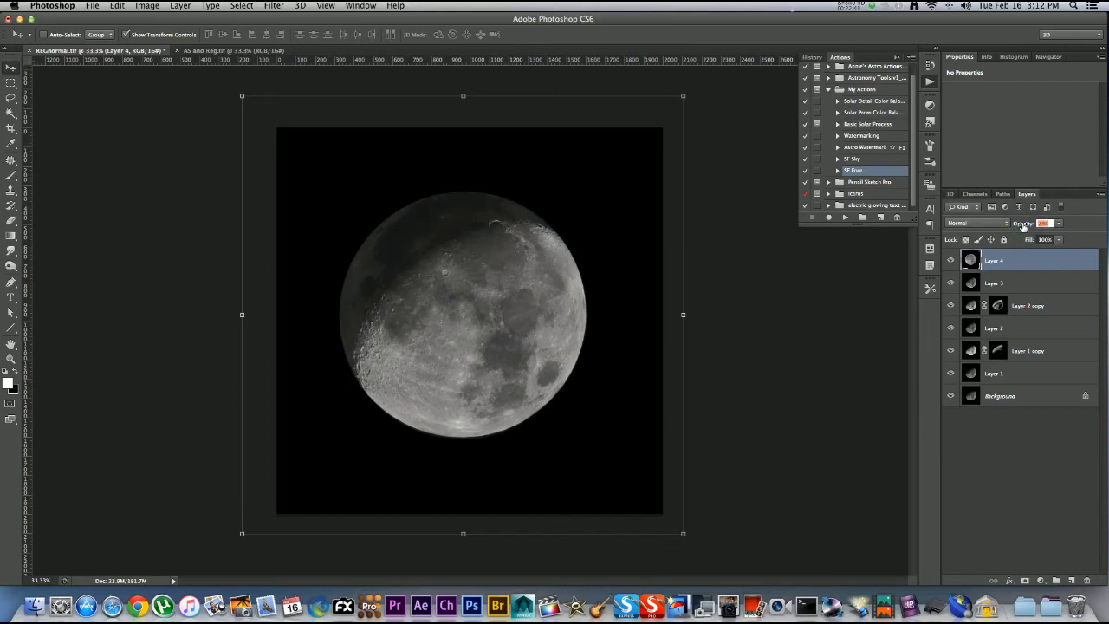
drag(1024, 226, 1023, 226)
- Add a white layer mask to the full-moon layer and set up a black brush with raised opacity and 100% flow
click(1024, 580)
key(b)
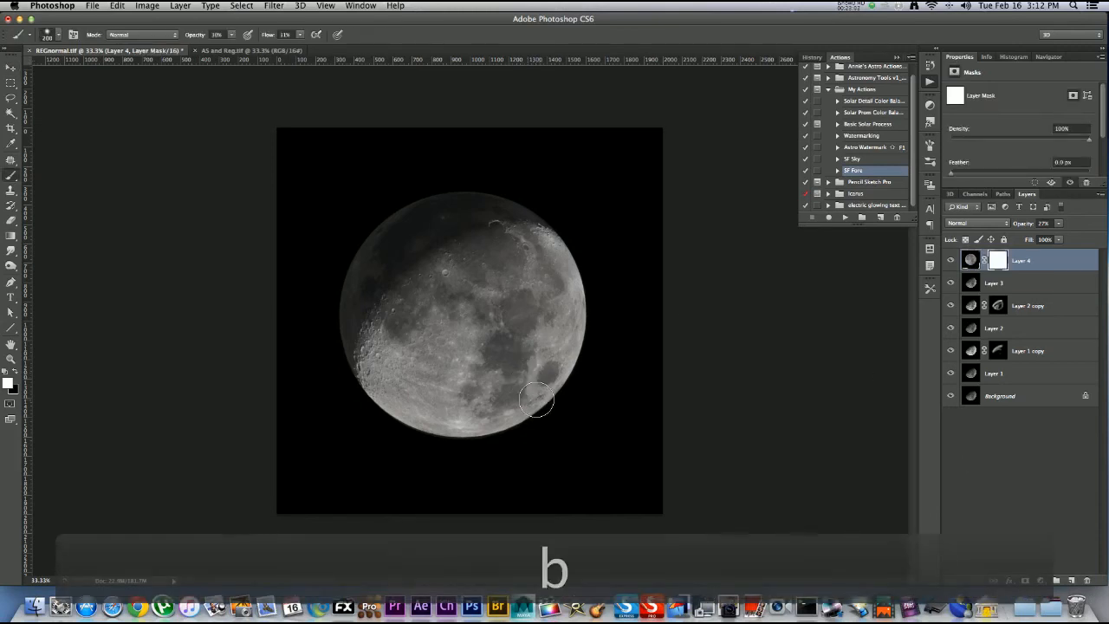
key(x)
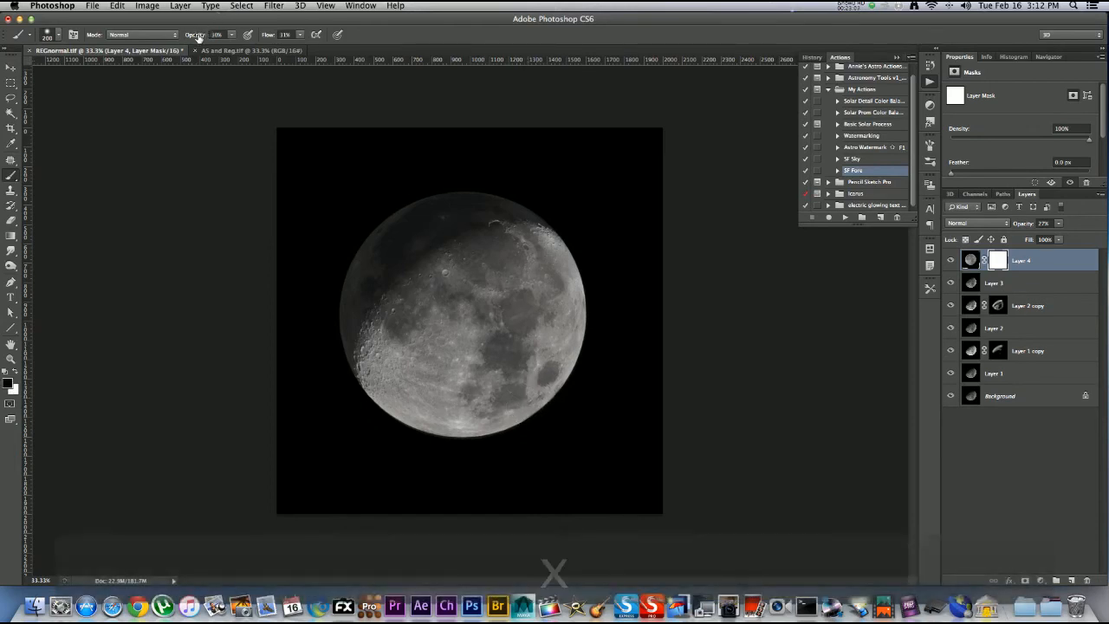
drag(192, 35, 355, 41)
drag(191, 37, 231, 40)
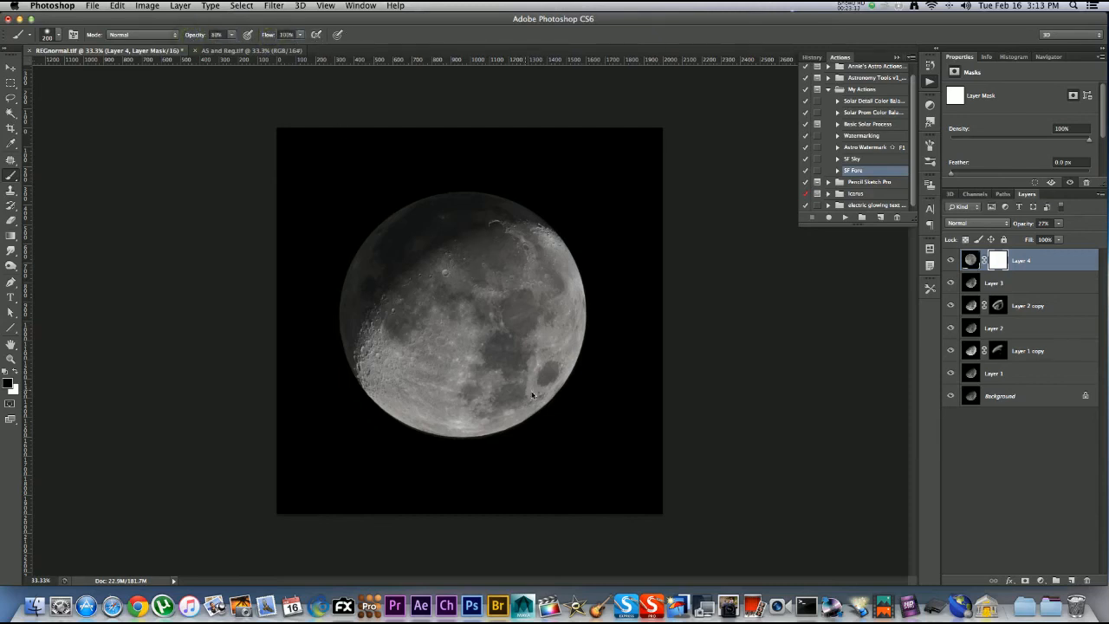
- Enlarge the brush to 600 and paint black on the mask over the lit part of the moon to hide the full-moon layer there
key(bracketright)
key(bracketright)
key(bracketright)
key(bracketright)
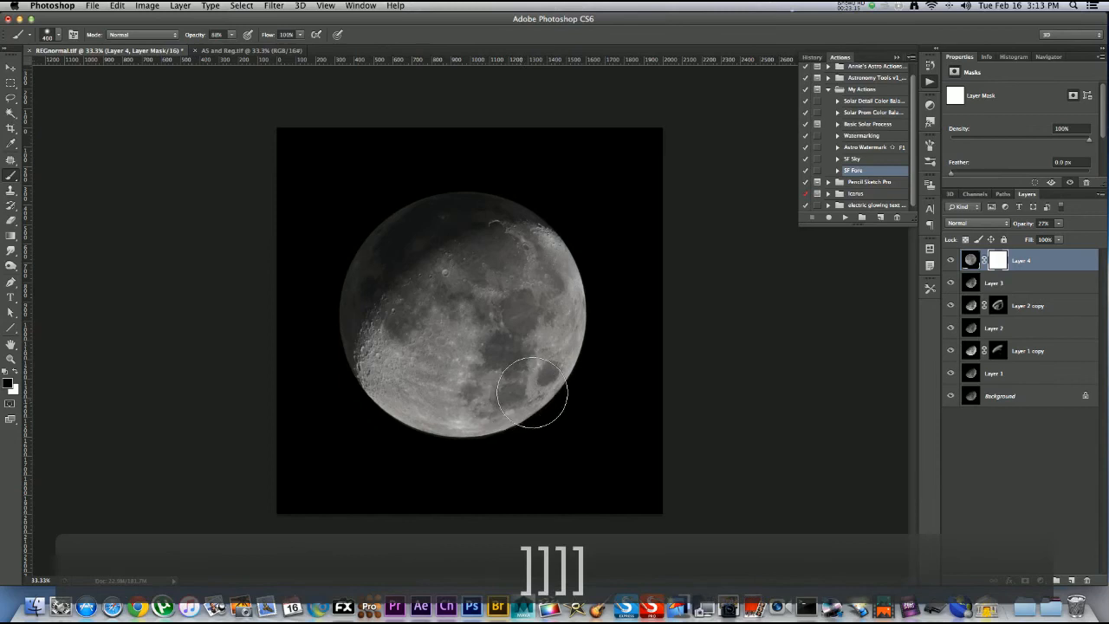
key(bracketright)
key(bracketright)
key(bracketright)
key(bracketright)
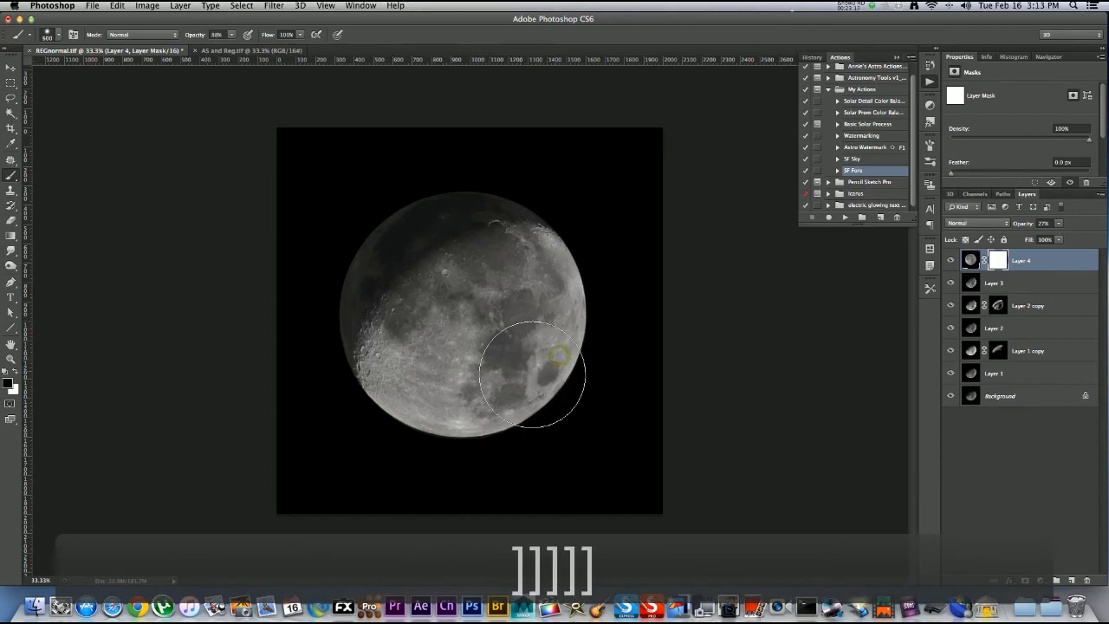
key(bracketright)
mouse_move(481, 403)
mouse_down()
mouse_move(446, 410)
mouse_move(548, 342)
mouse_move(558, 325)
mouse_move(539, 282)
mouse_move(495, 296)
mouse_move(473, 325)
mouse_move(445, 406)
mouse_move(520, 381)
mouse_move(544, 347)
mouse_move(509, 382)
mouse_move(463, 395)
mouse_move(443, 388)
mouse_move(429, 363)
mouse_move(422, 382)
mouse_move(423, 351)
mouse_move(412, 369)
mouse_move(414, 352)
mouse_move(468, 306)
mouse_move(554, 281)
mouse_move(563, 308)
mouse_move(554, 337)
mouse_move(534, 358)
mouse_move(445, 375)
mouse_move(463, 388)
mouse_move(524, 315)
mouse_move(509, 301)
mouse_move(458, 312)
mouse_move(428, 358)
mouse_move(427, 393)
mouse_move(522, 343)
mouse_move(545, 309)
mouse_up()
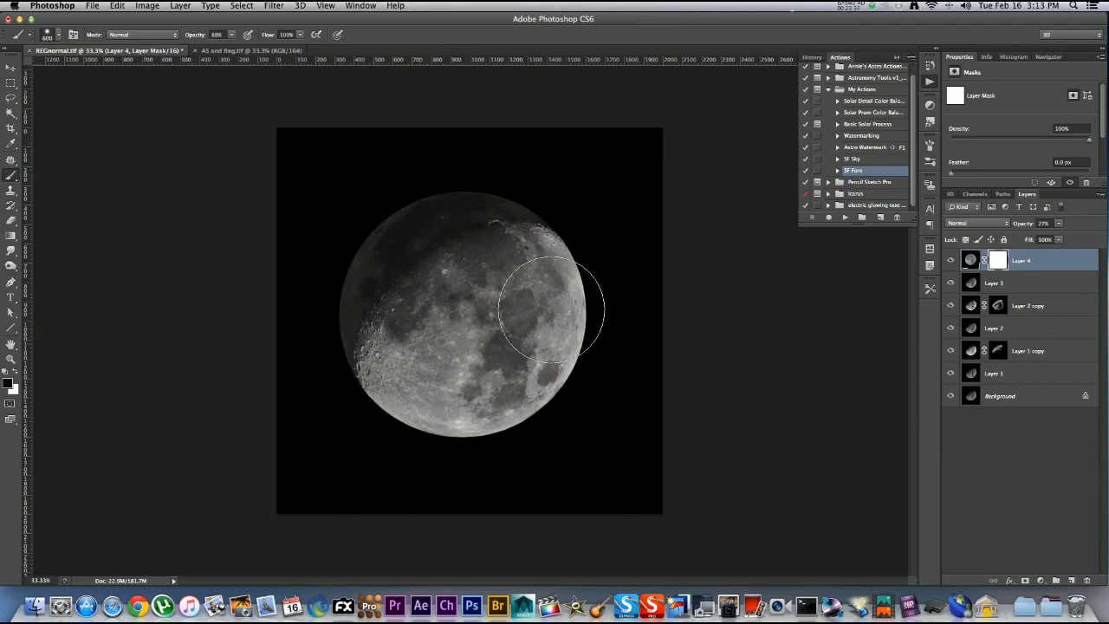
- Feather the full-moon layer's mask slightly and merge all visible layers into a new layer on top
drag(954, 174, 970, 177)
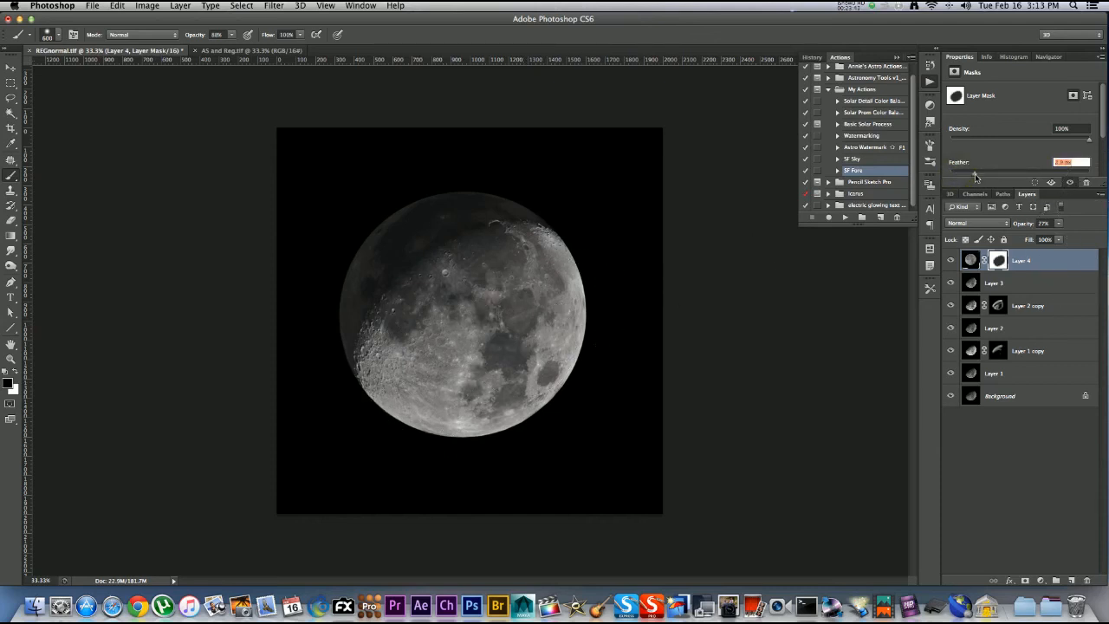
drag(981, 173, 986, 173)
key(alt+shift+super+e)
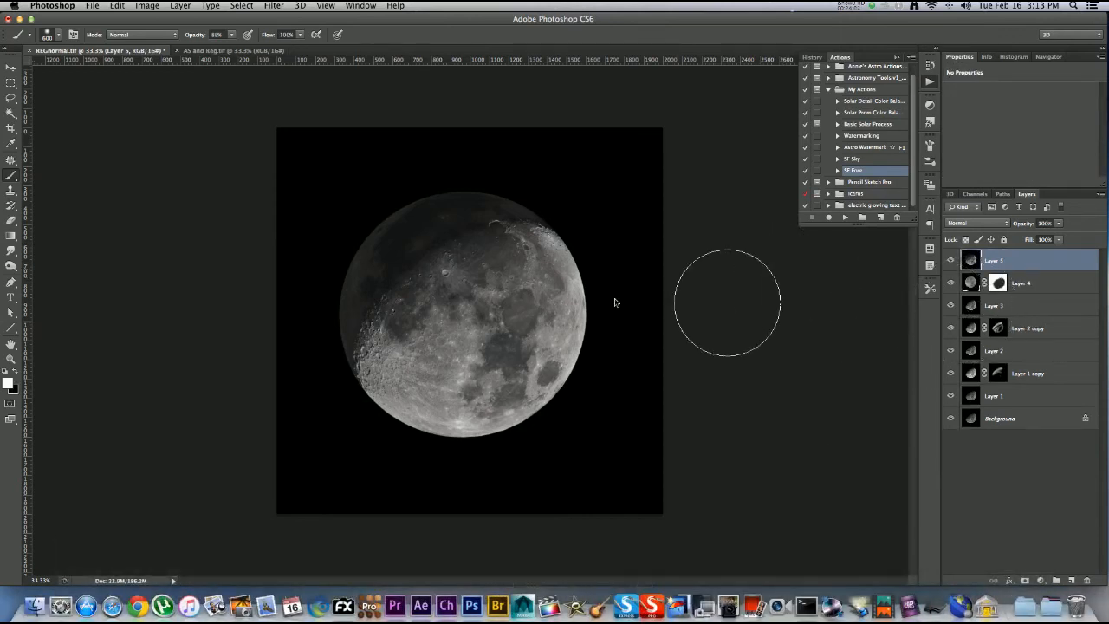
key(super+equal)
key(super+equal)
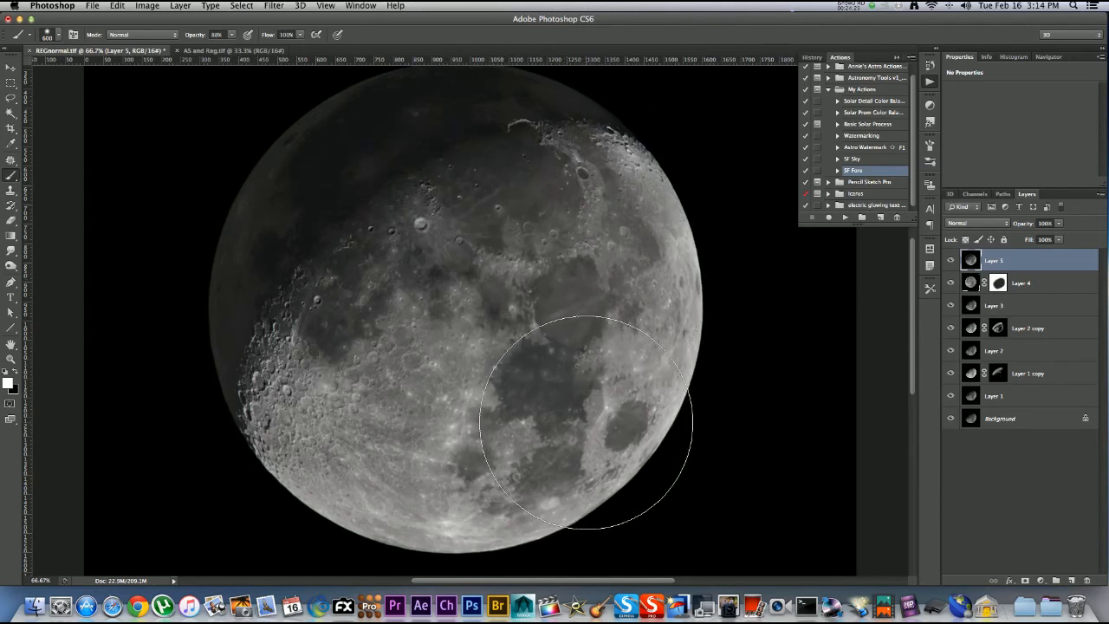
key(super+minus)
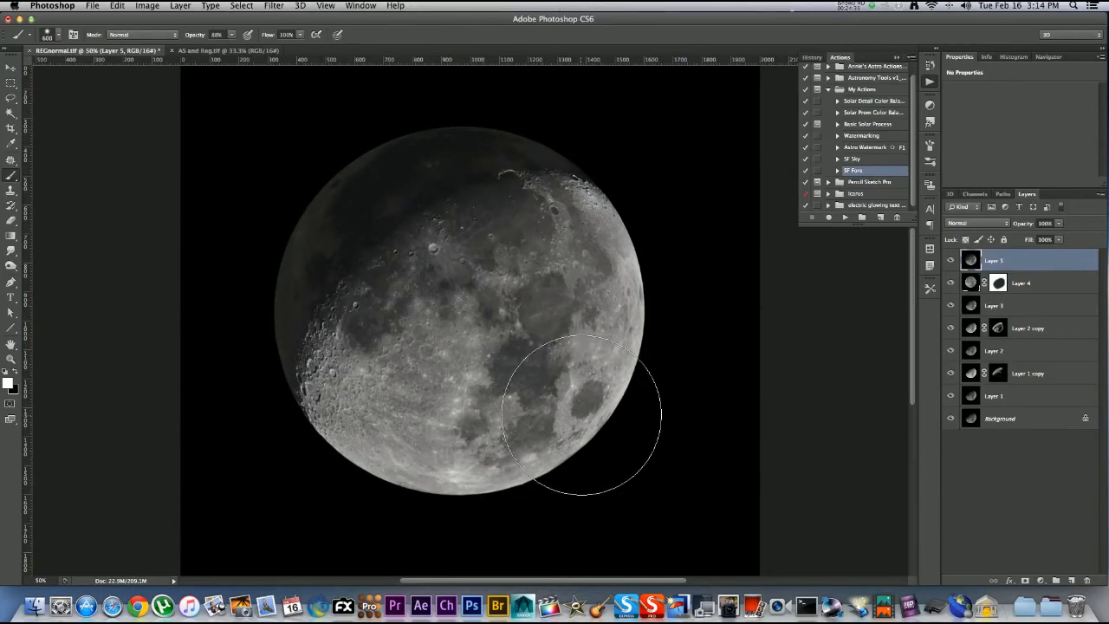
- Open the tree silhouette photo _MG_4955.TIF from the Desktop folder
click(117, 6)
mouse_move(92, 5)
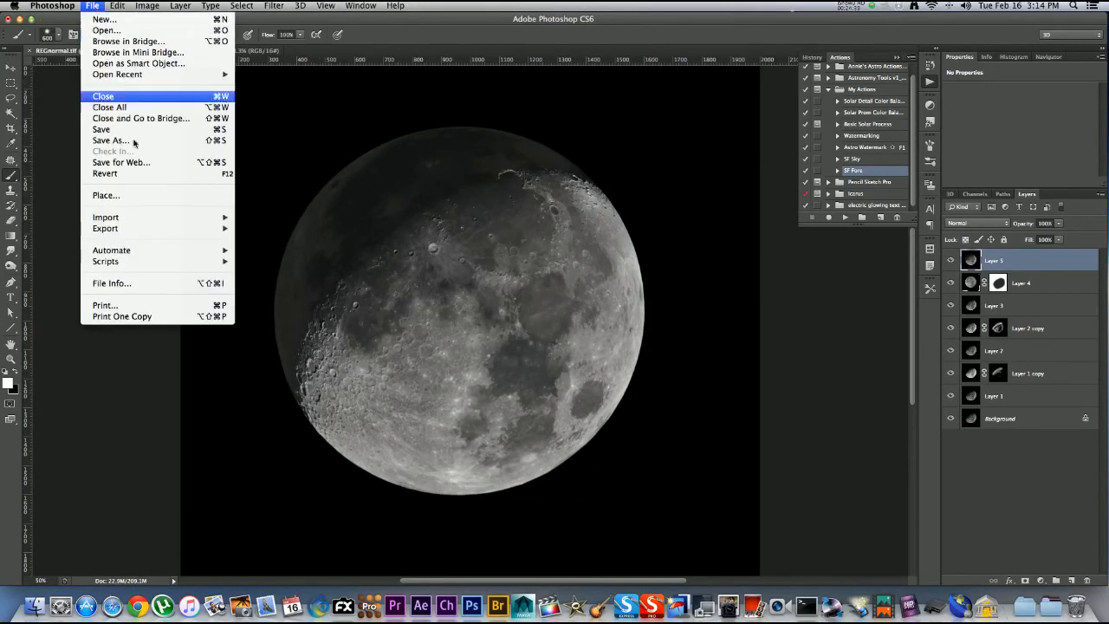
click(127, 34)
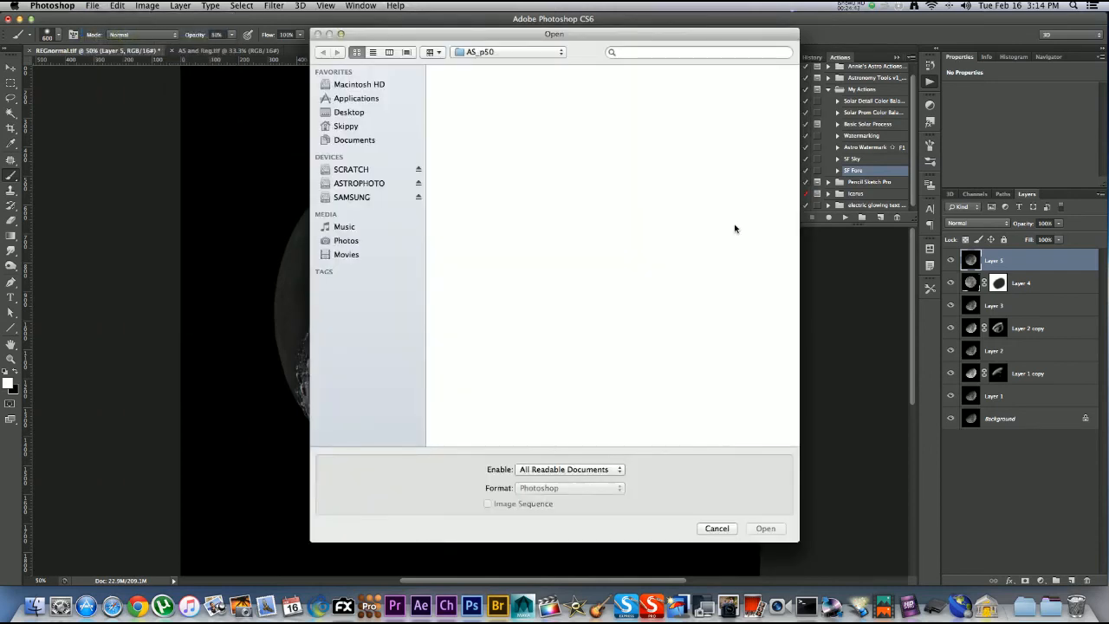
click(349, 113)
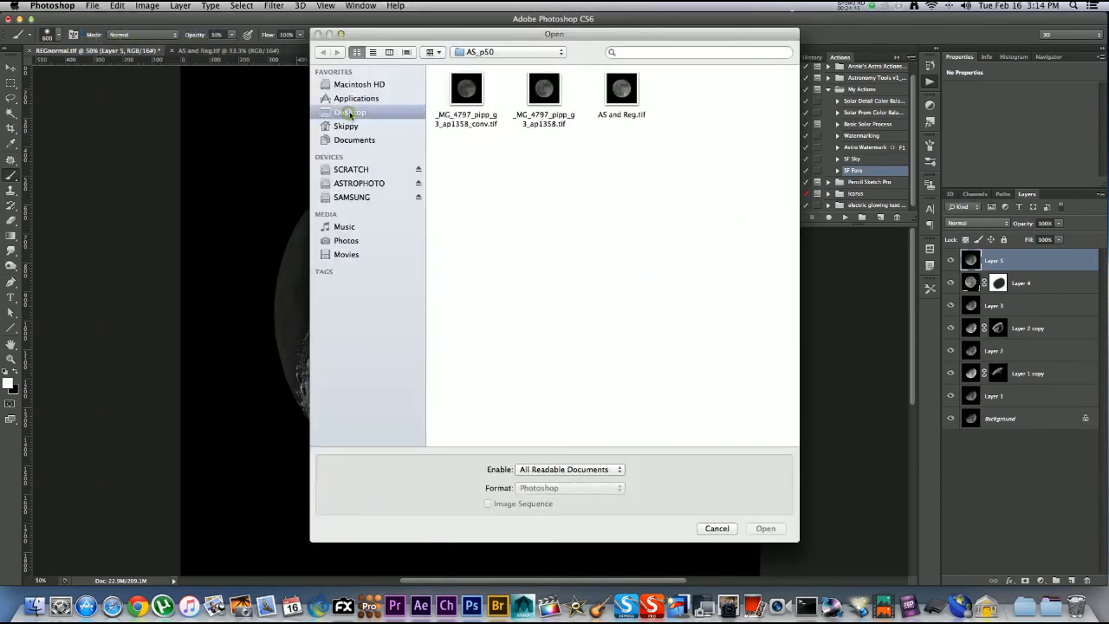
click(468, 89)
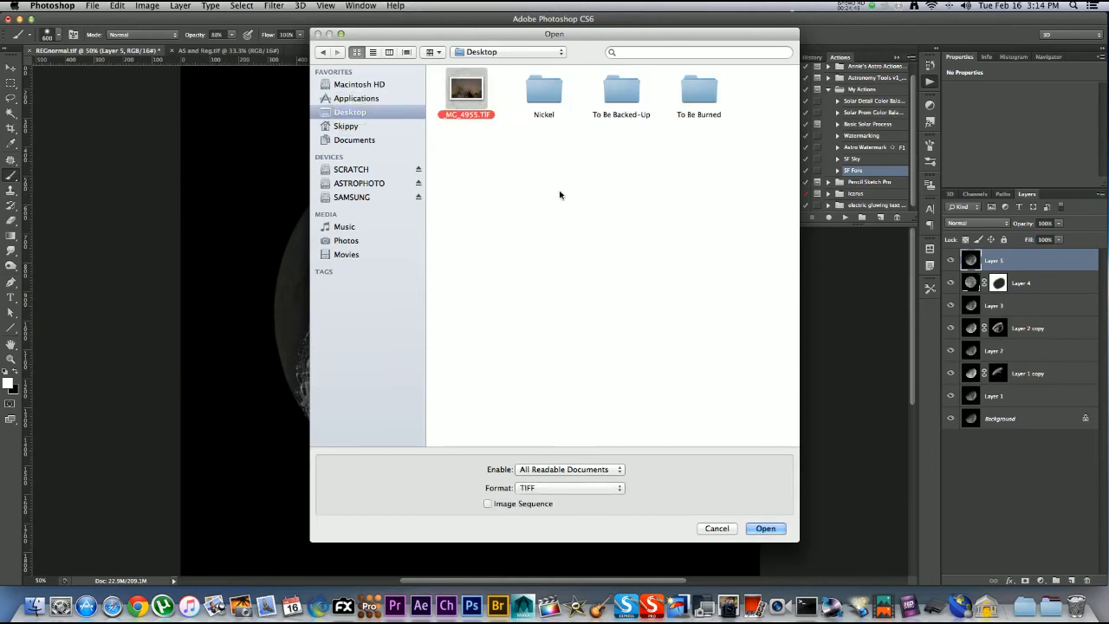
click(766, 530)
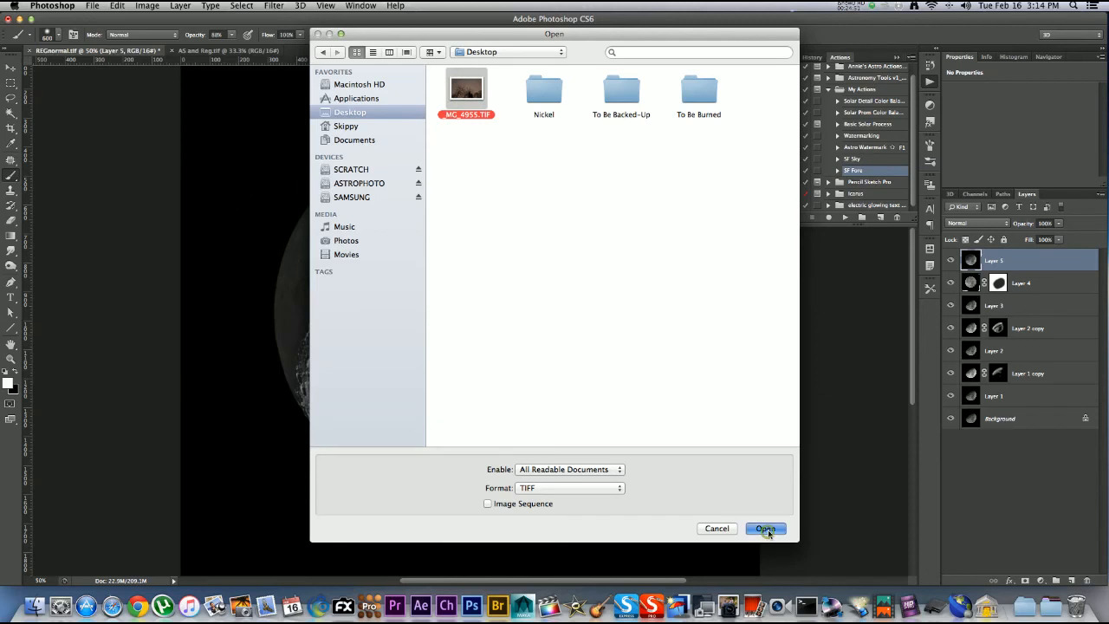
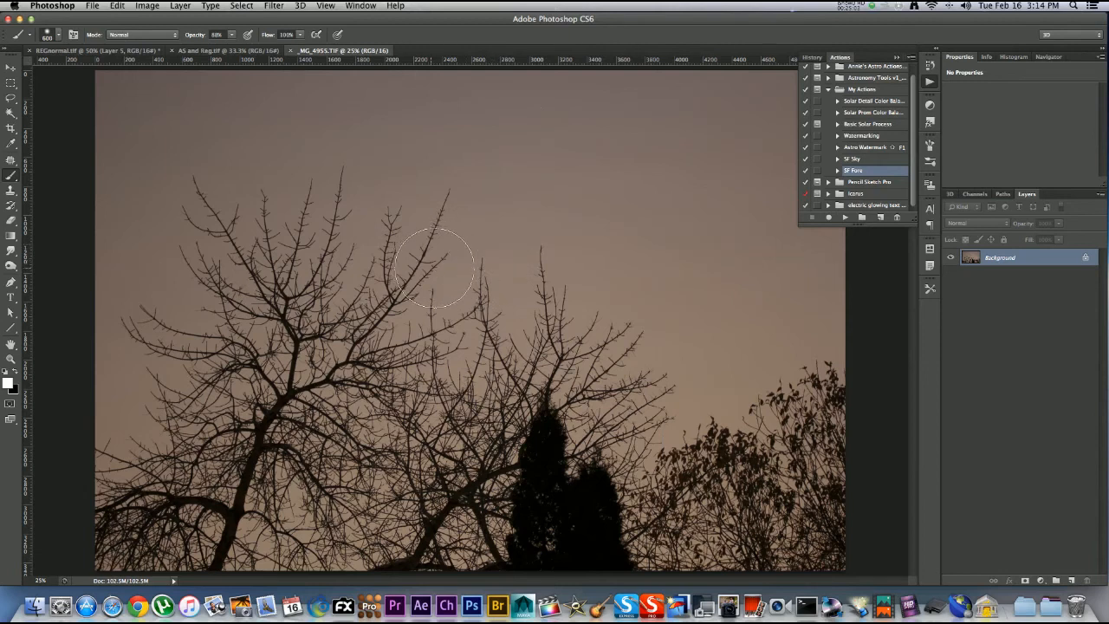
- Copy the entire merged moon layer from REGnormal.tif and paste it into _MG_4955.TIF
click(205, 52)
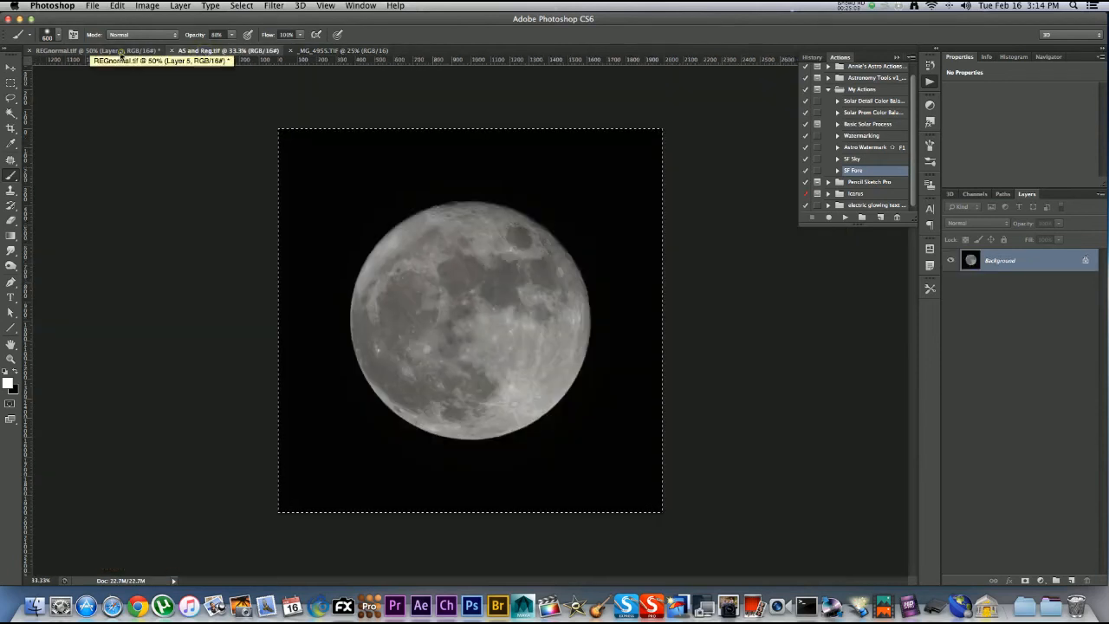
click(130, 52)
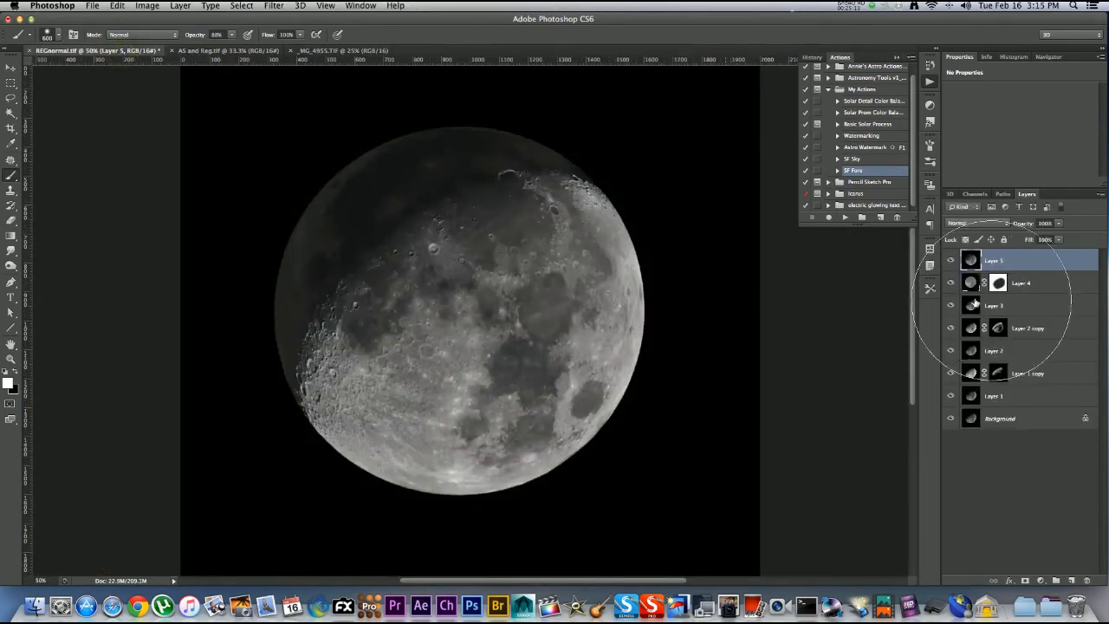
key(super+a)
key(super+c)
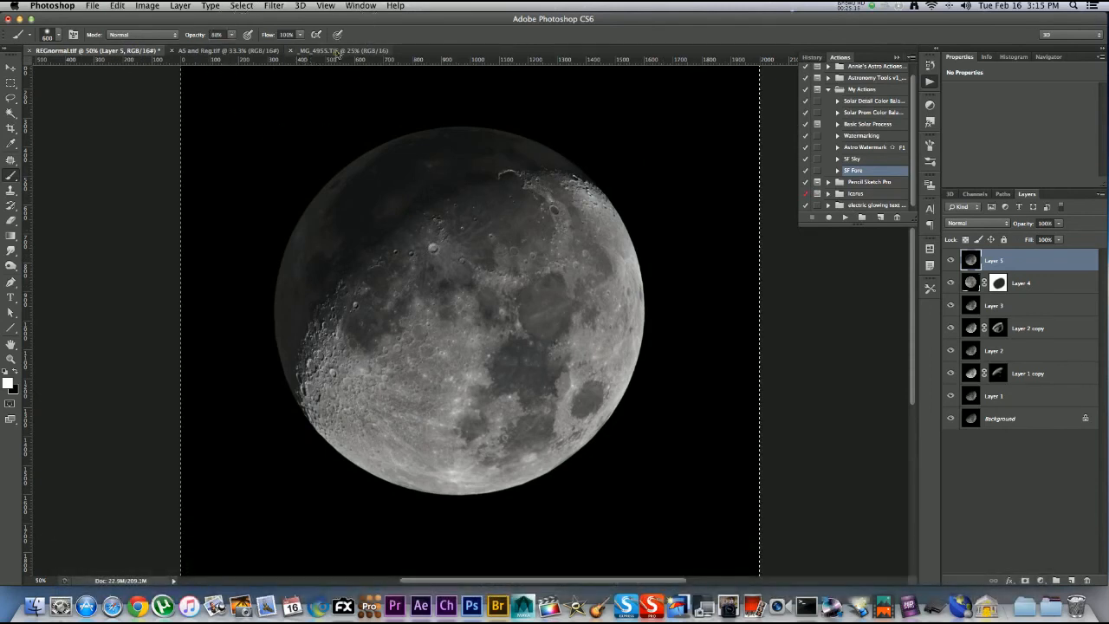
click(342, 50)
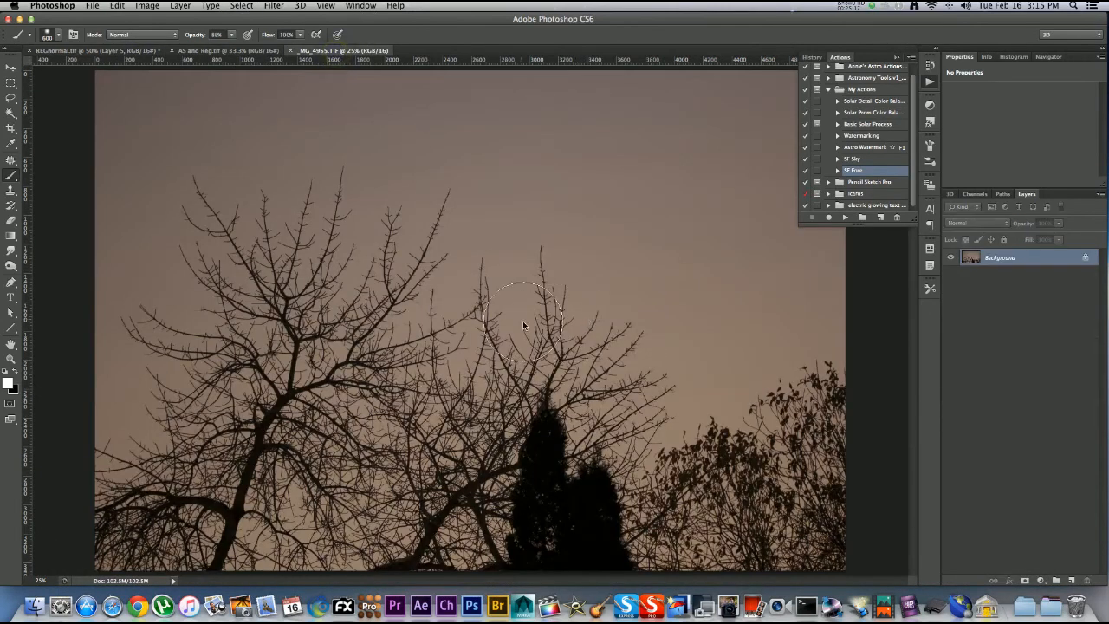
key(super+v)
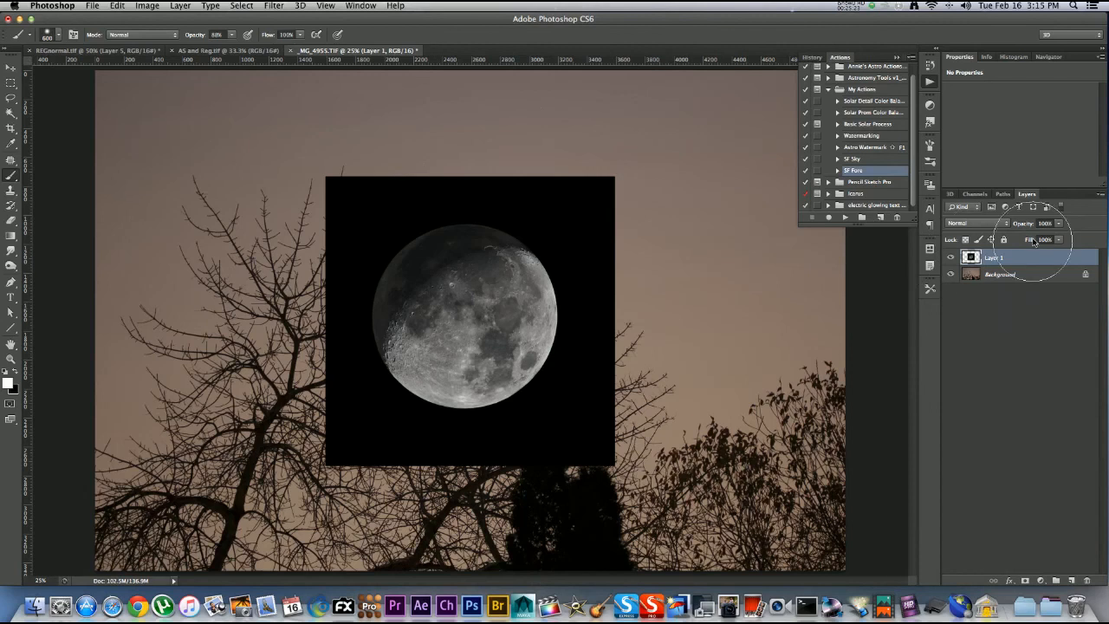
- Try the Lighten and Darken blend modes on the pasted moon layer and set it to Screen
click(1008, 224)
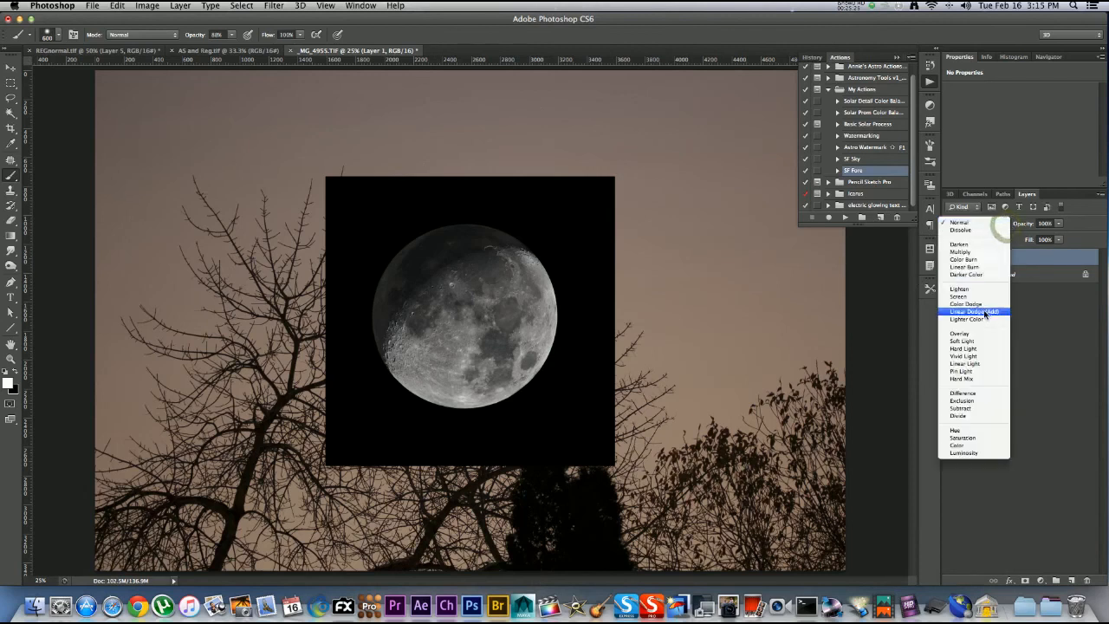
click(979, 289)
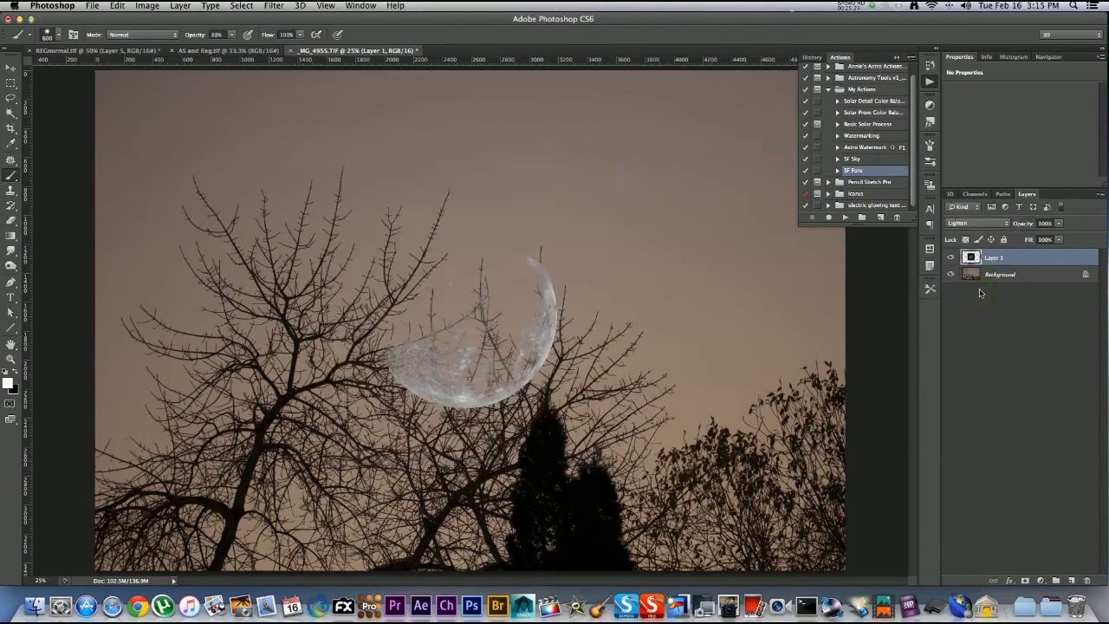
click(1005, 223)
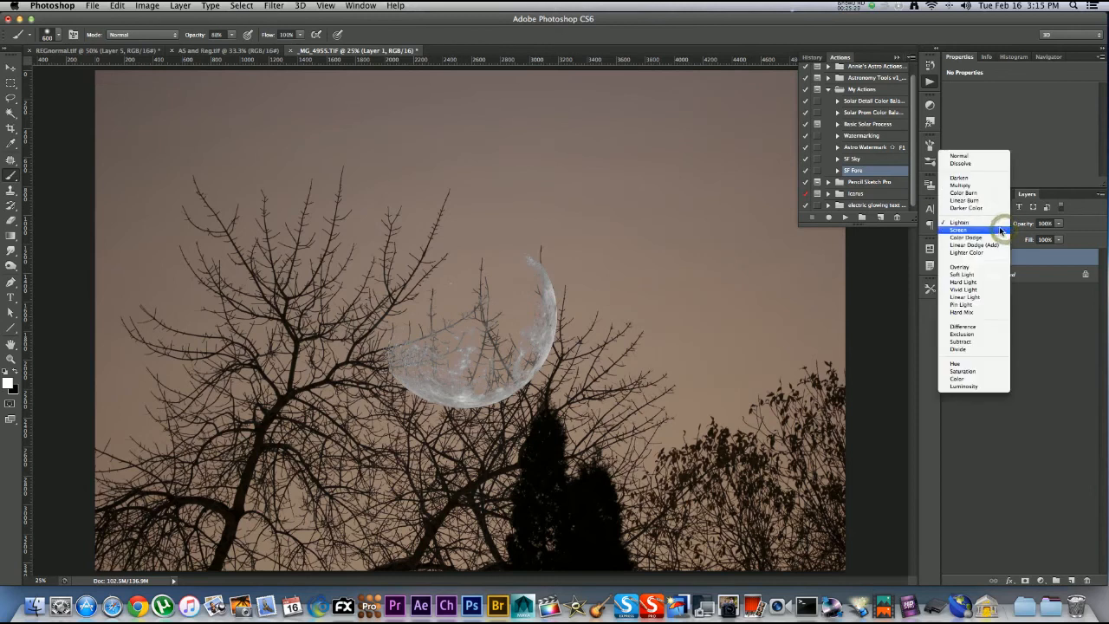
click(982, 178)
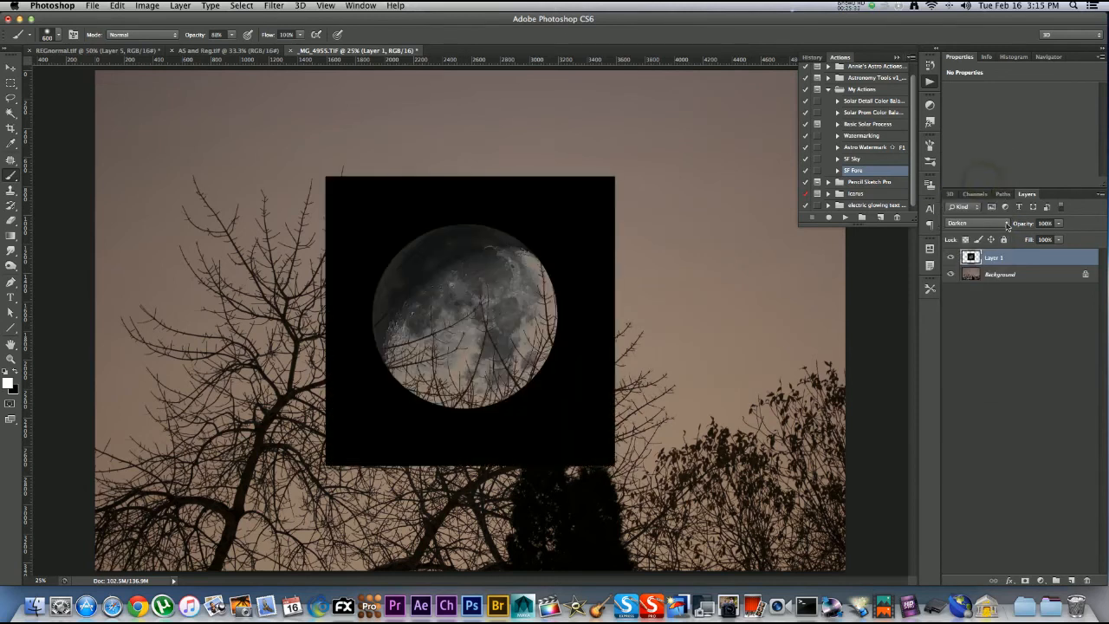
click(1007, 223)
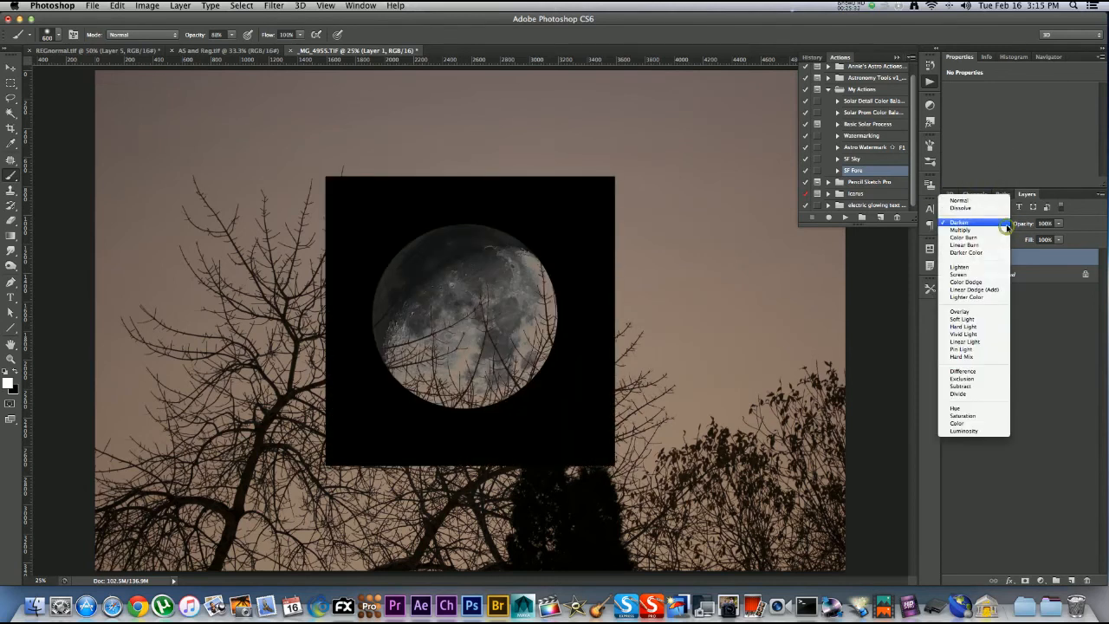
click(989, 275)
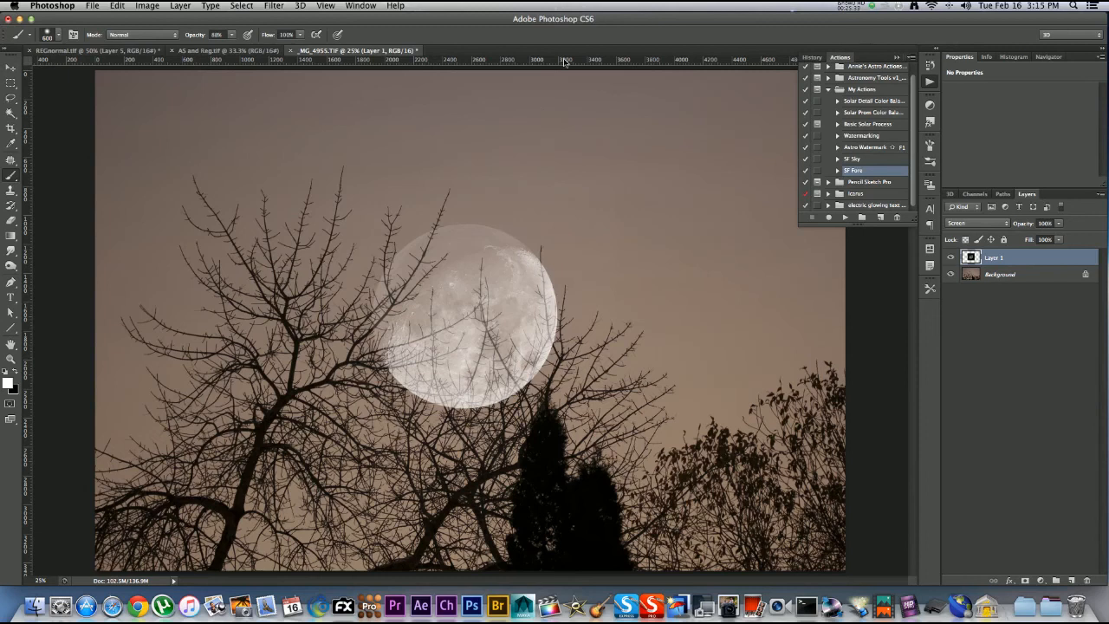
- Move the moon layer into the open sky above the trees and try the Lighten and Darken blend modes on it
click(11, 66)
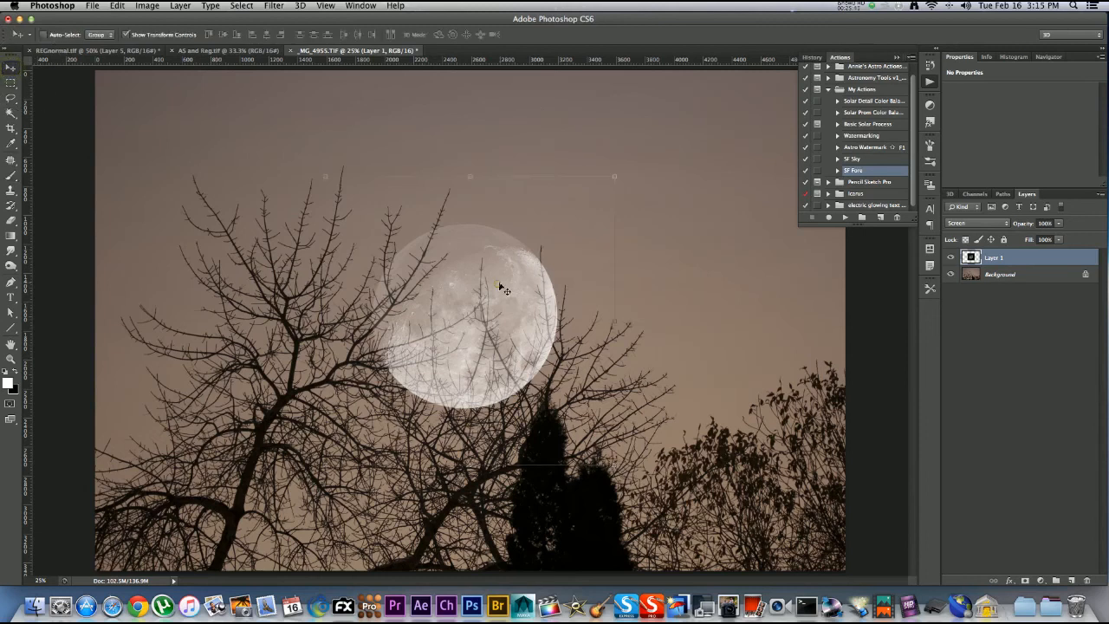
mouse_move(515, 271)
mouse_down()
mouse_move(632, 160)
mouse_move(678, 171)
mouse_up()
click(1003, 223)
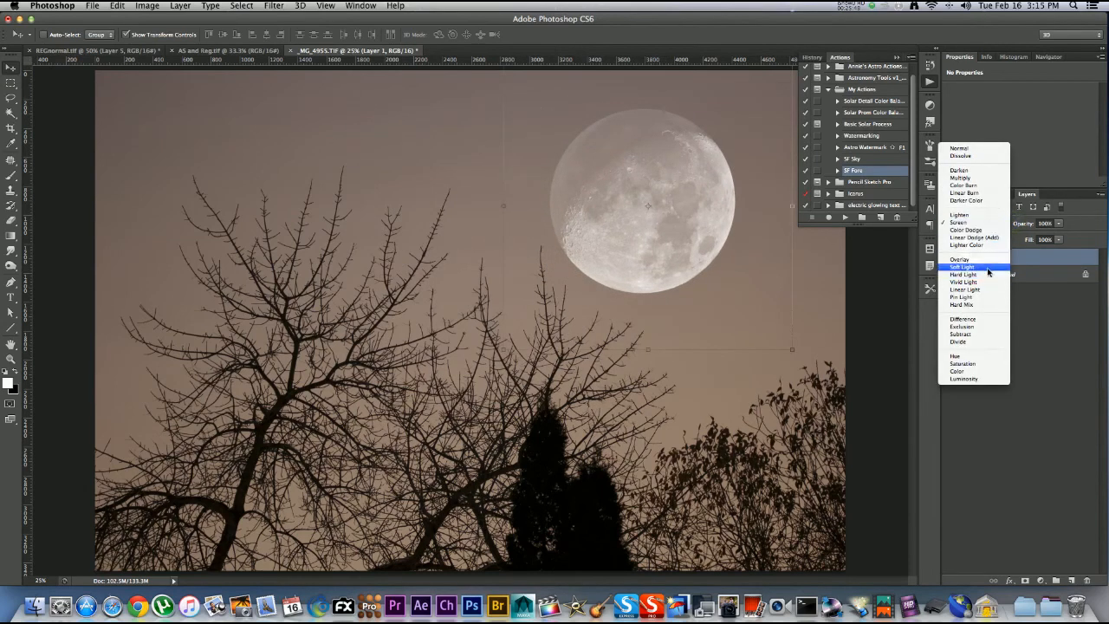
click(978, 216)
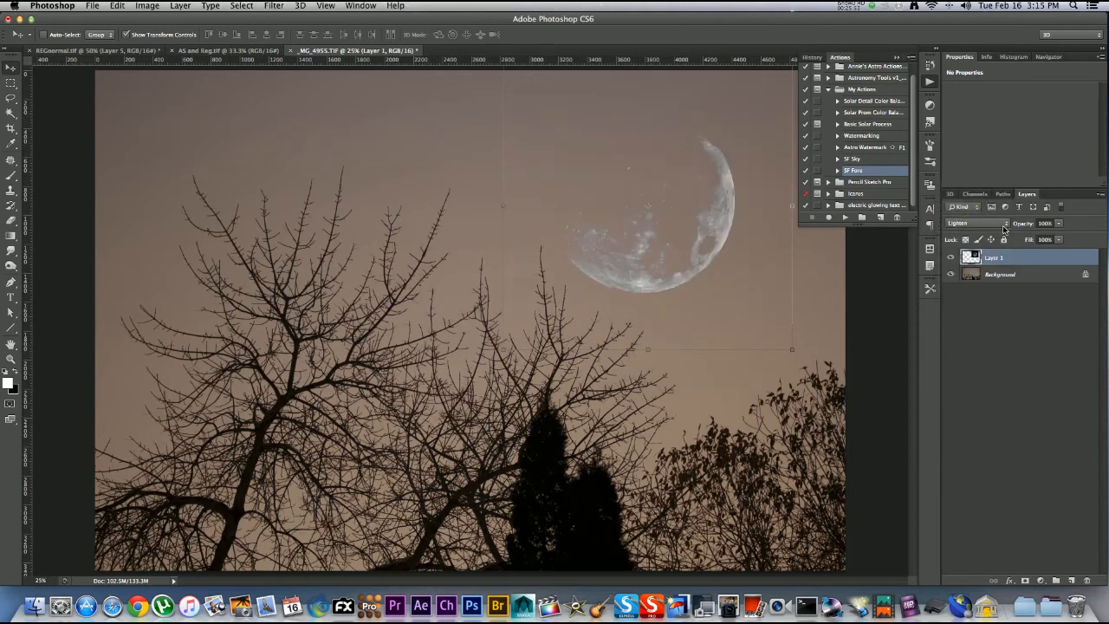
click(1006, 225)
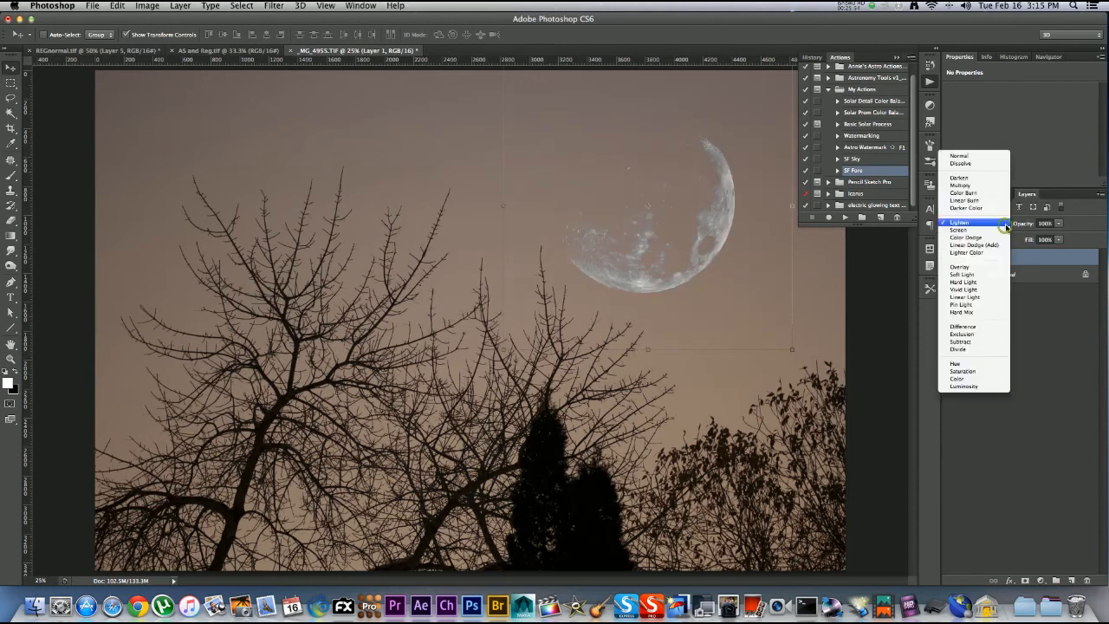
click(978, 179)
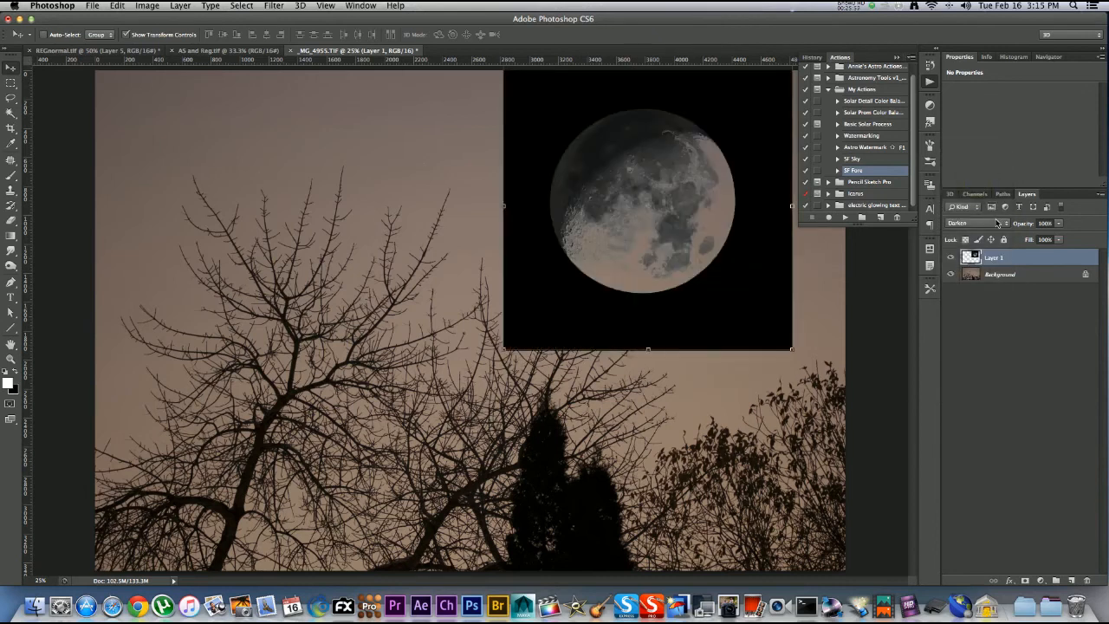
- Try the Screen and Soft Light blend modes on the moon layer and set it to Normal
click(998, 224)
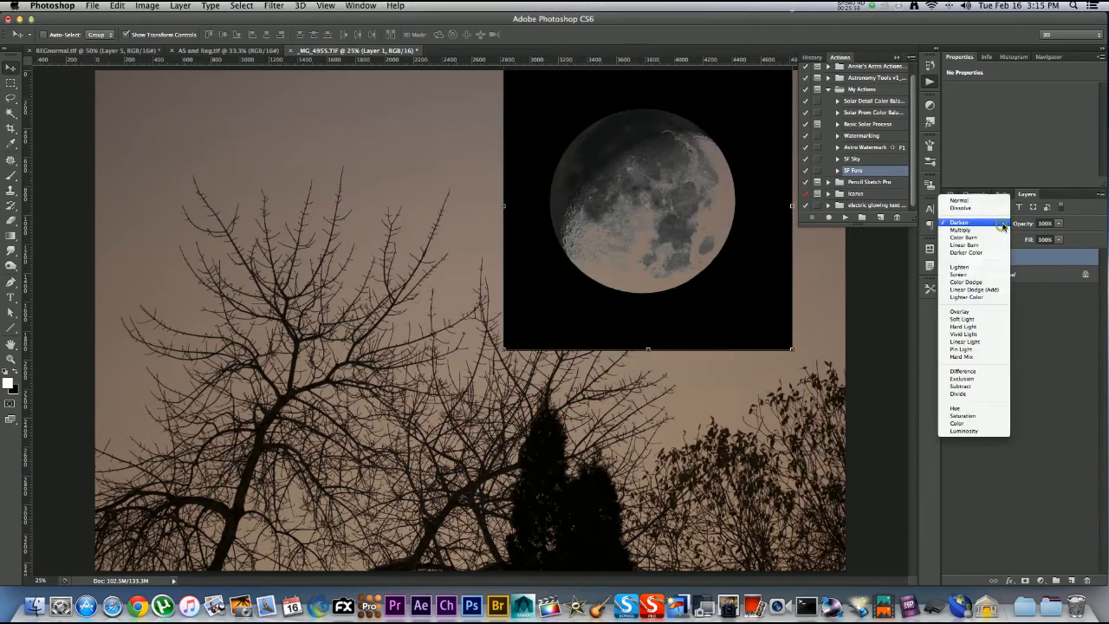
click(979, 274)
click(1005, 224)
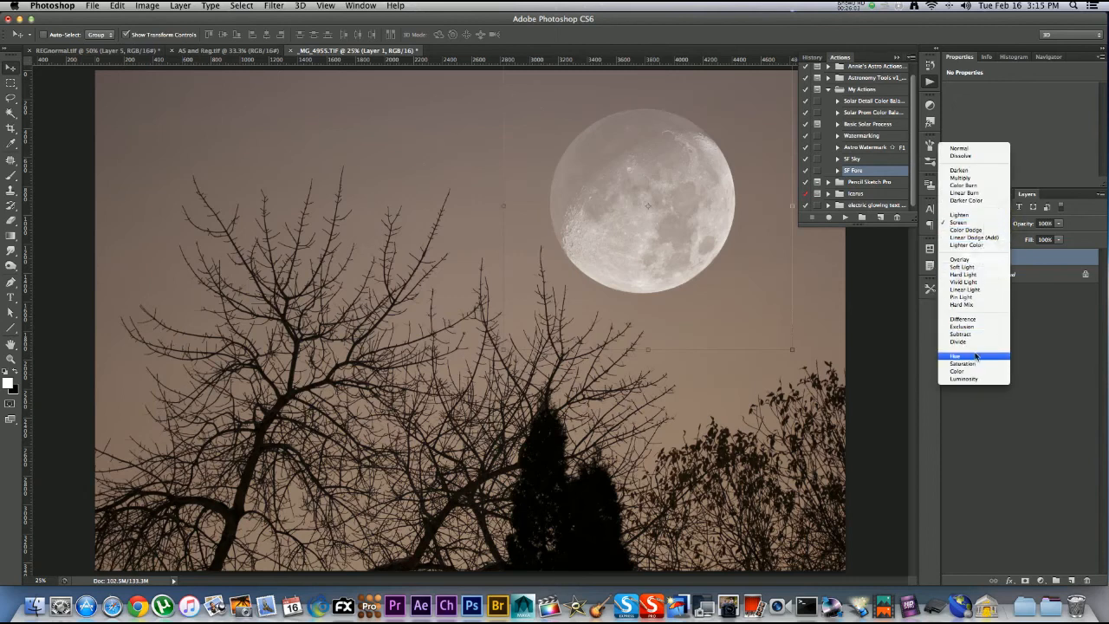
click(979, 269)
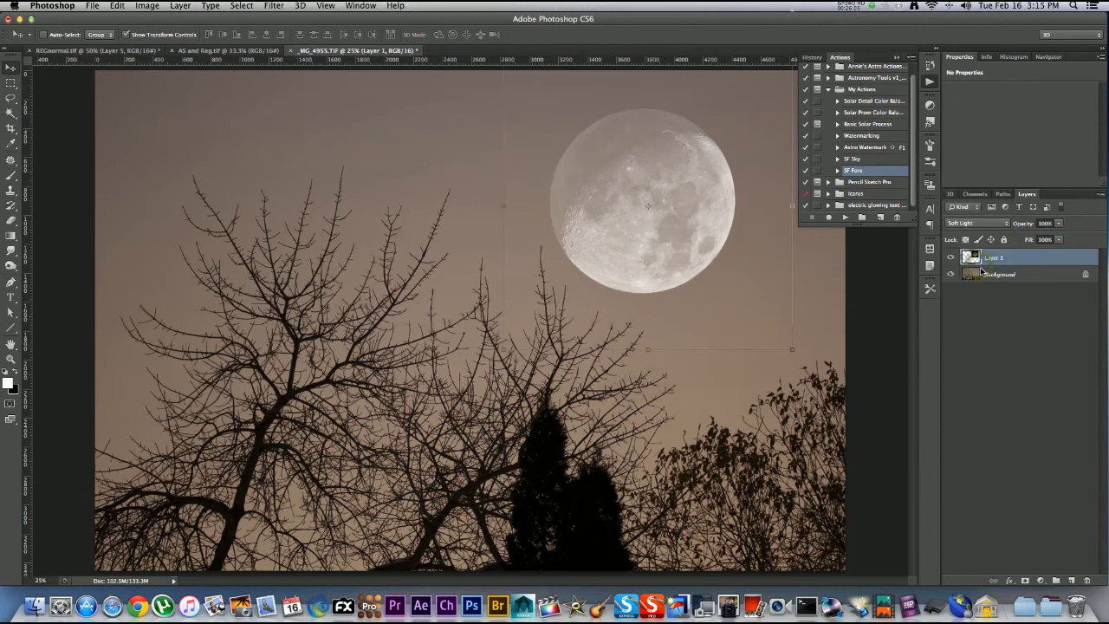
click(1003, 224)
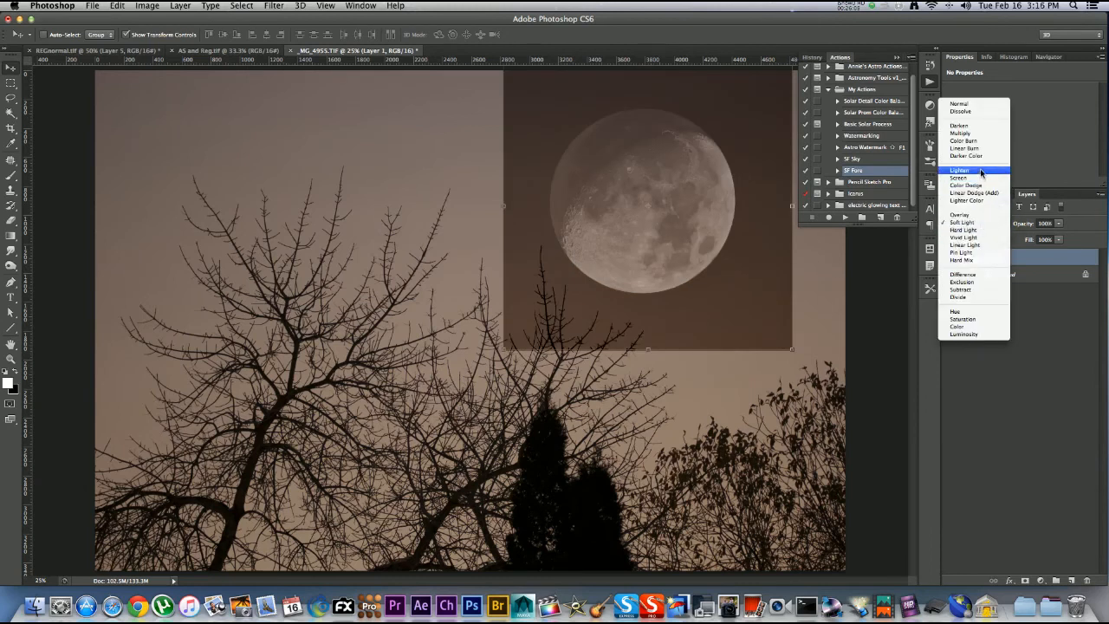
click(961, 104)
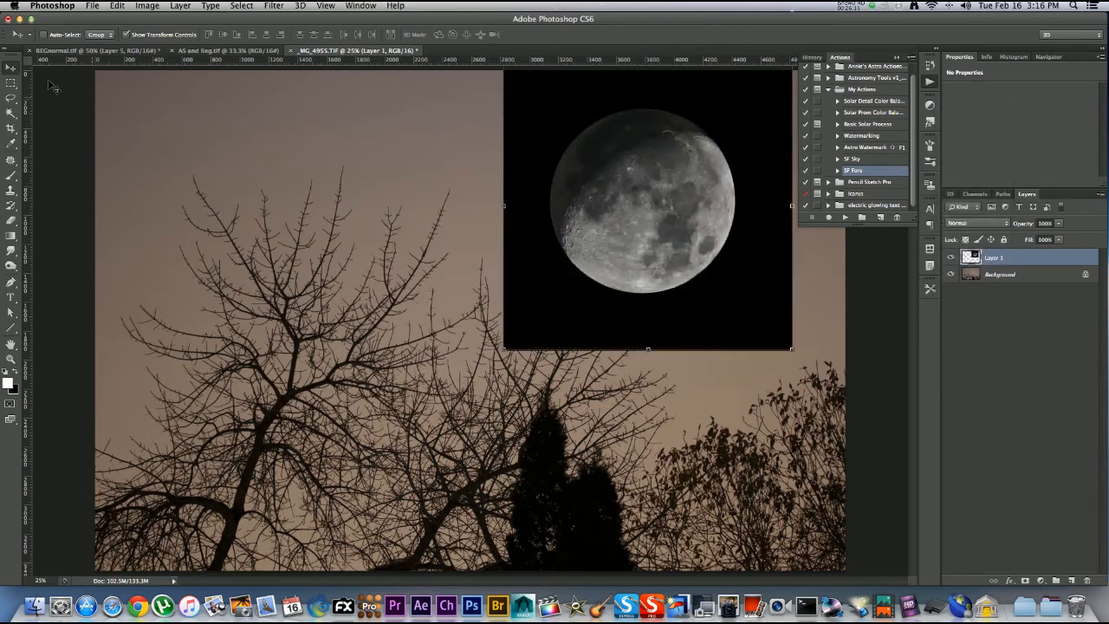
- Select the black area around the moon with the Magic Wand and hide it with an inverted layer mask
click(10, 114)
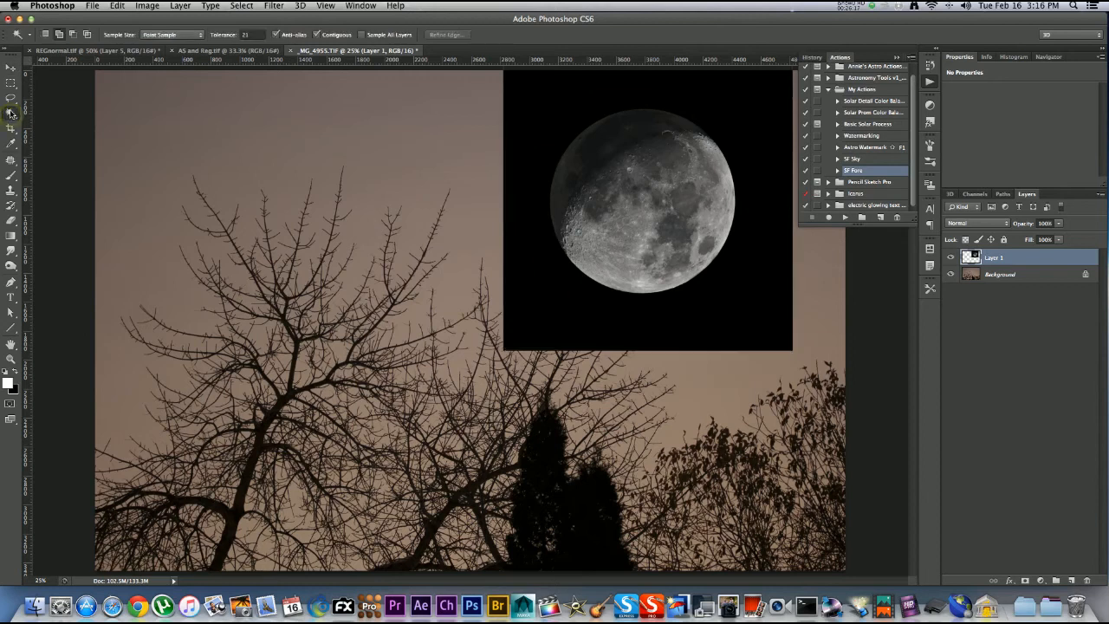
click(10, 113)
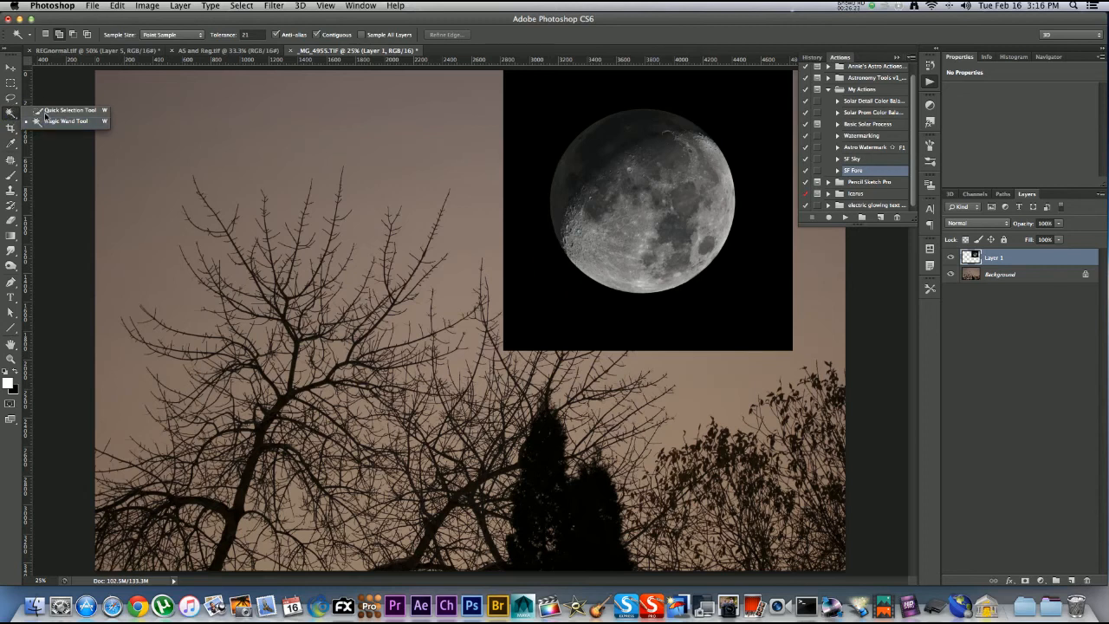
click(45, 121)
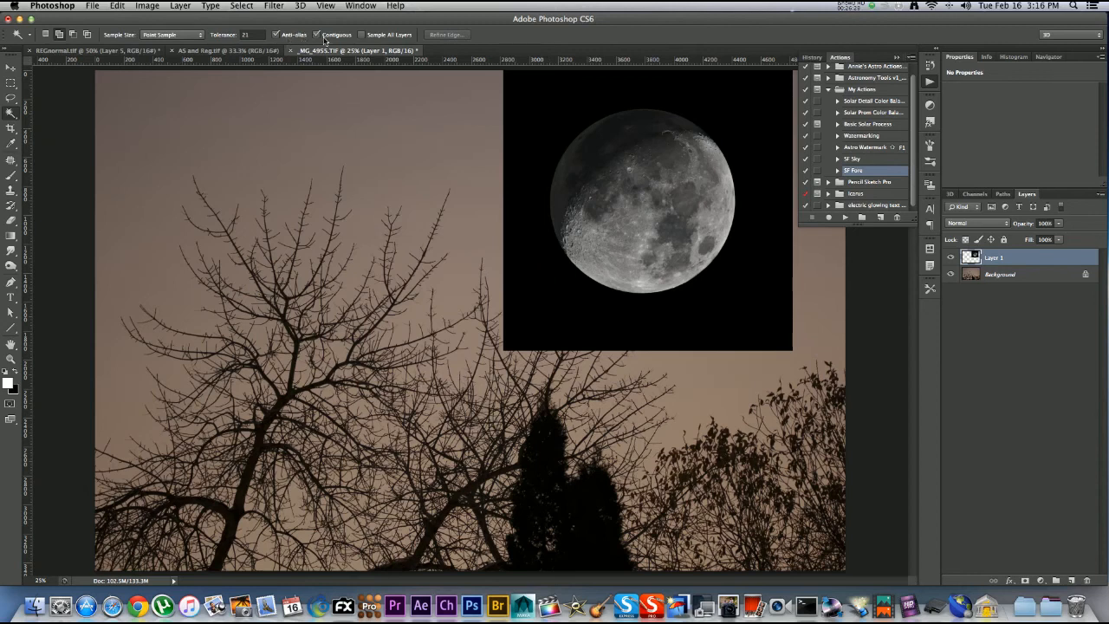
click(540, 106)
click(1024, 580)
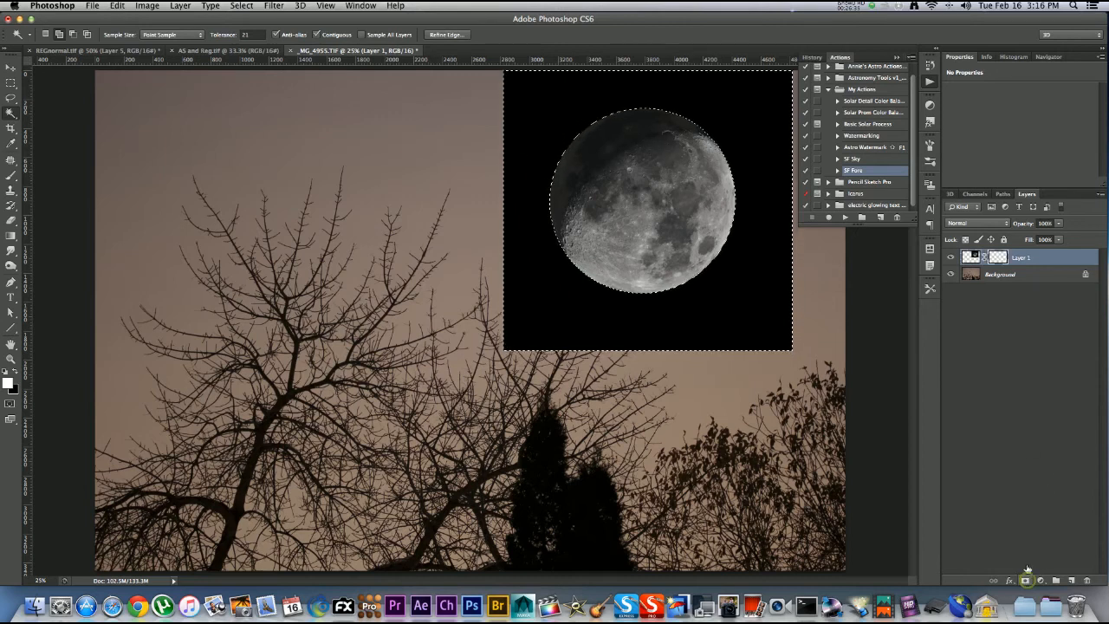
key(super+i)
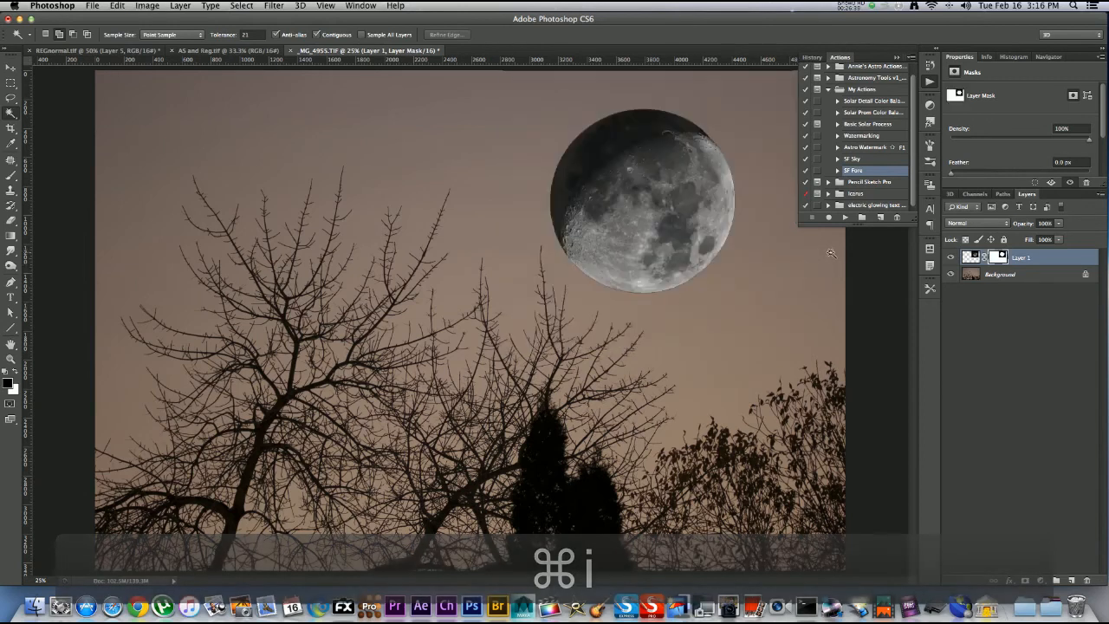
- Refine the moon layer's mask by shifting its edge inward, and set the mask feather to 1.2 px
drag(953, 174, 963, 176)
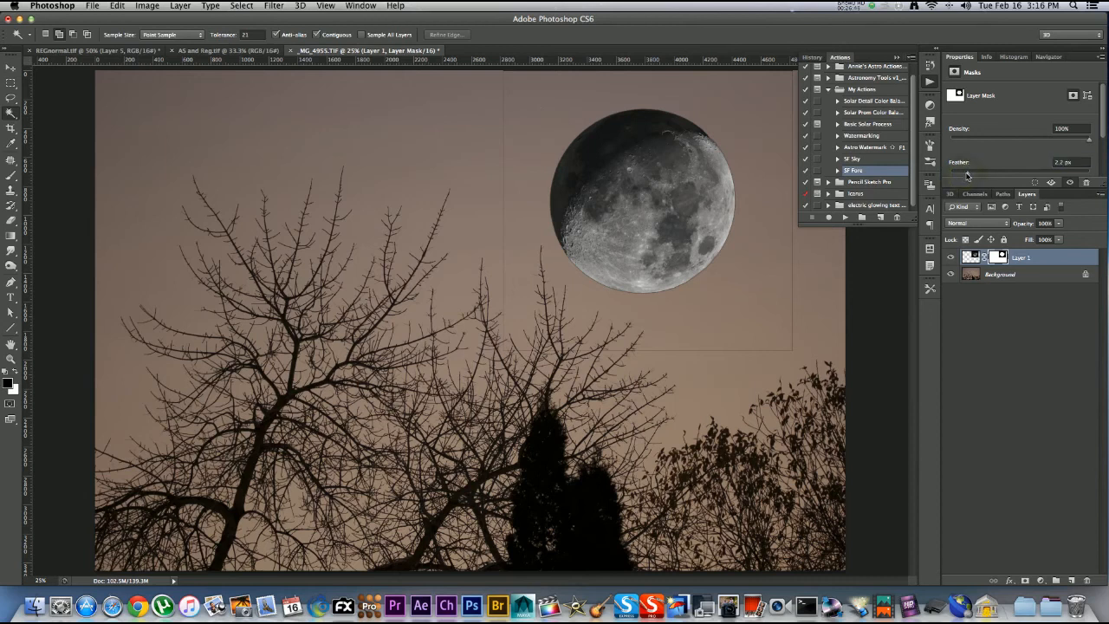
drag(967, 176, 950, 174)
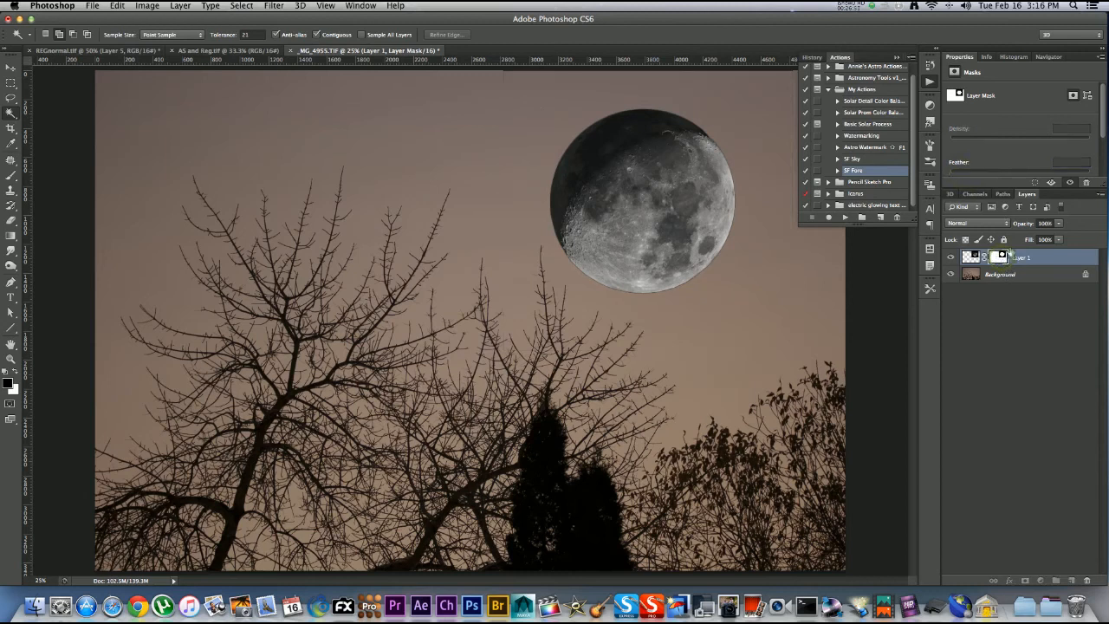
drag(1016, 188, 1027, 275)
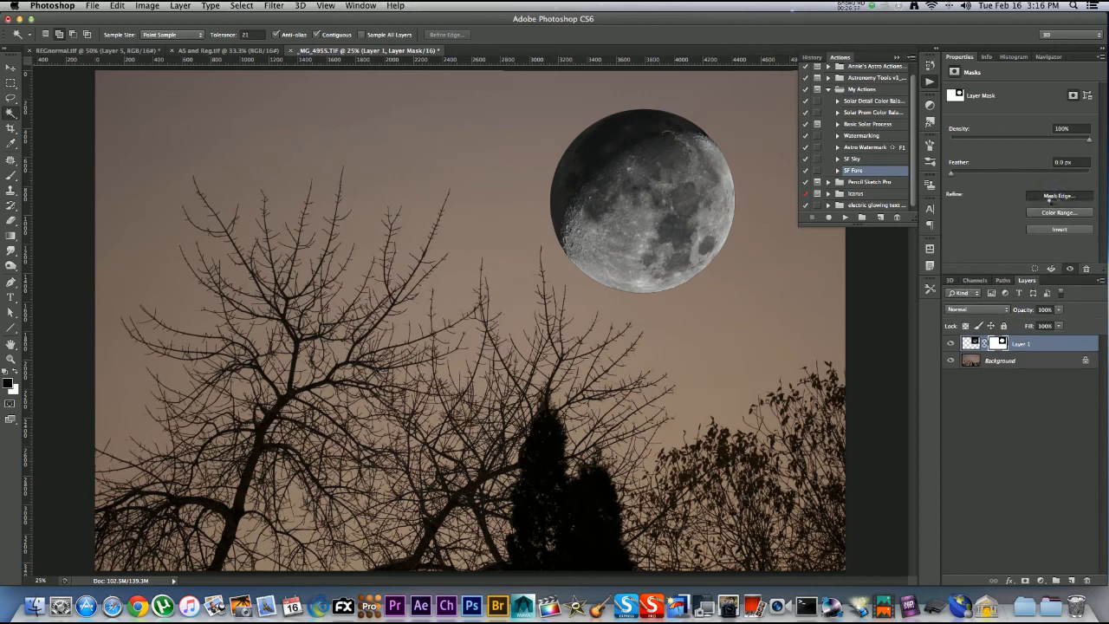
click(1051, 196)
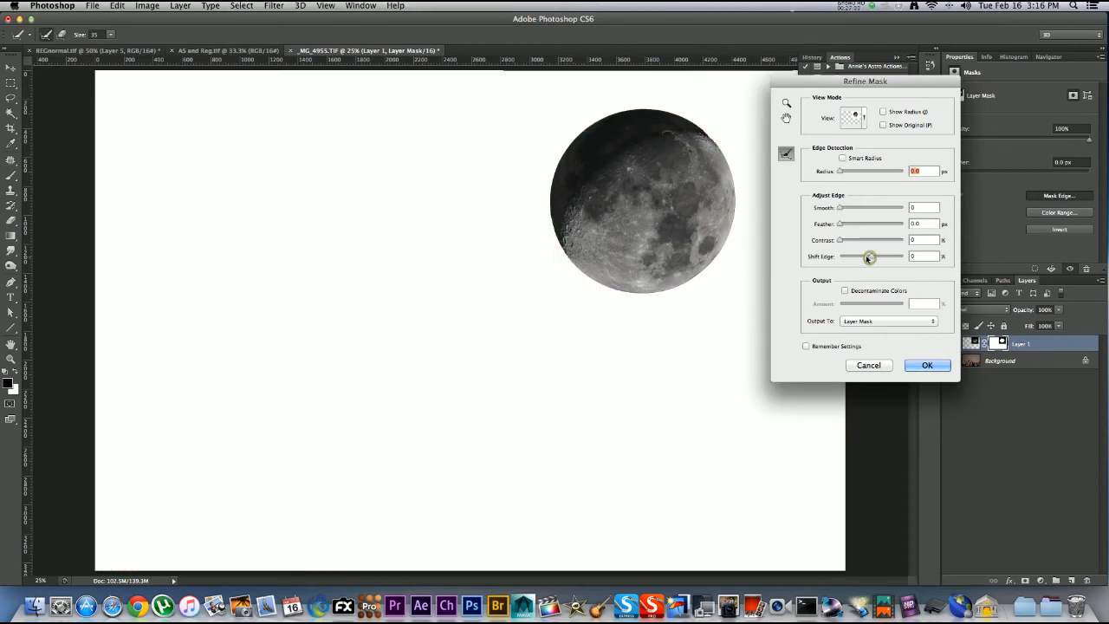
drag(866, 255, 851, 256)
click(925, 366)
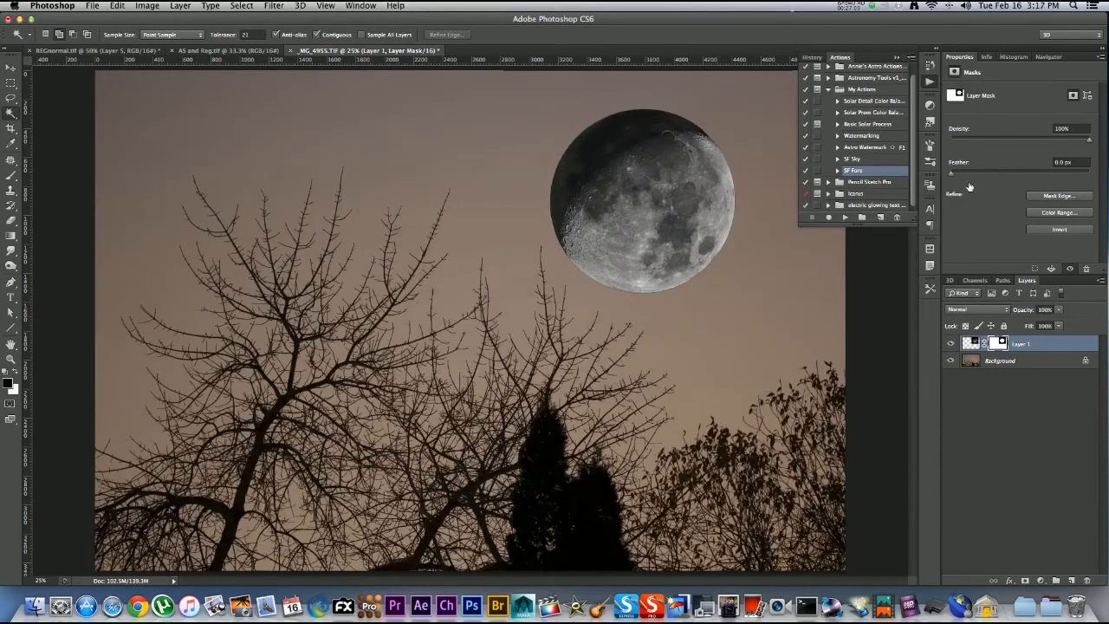
drag(953, 176, 957, 176)
drag(974, 177, 960, 177)
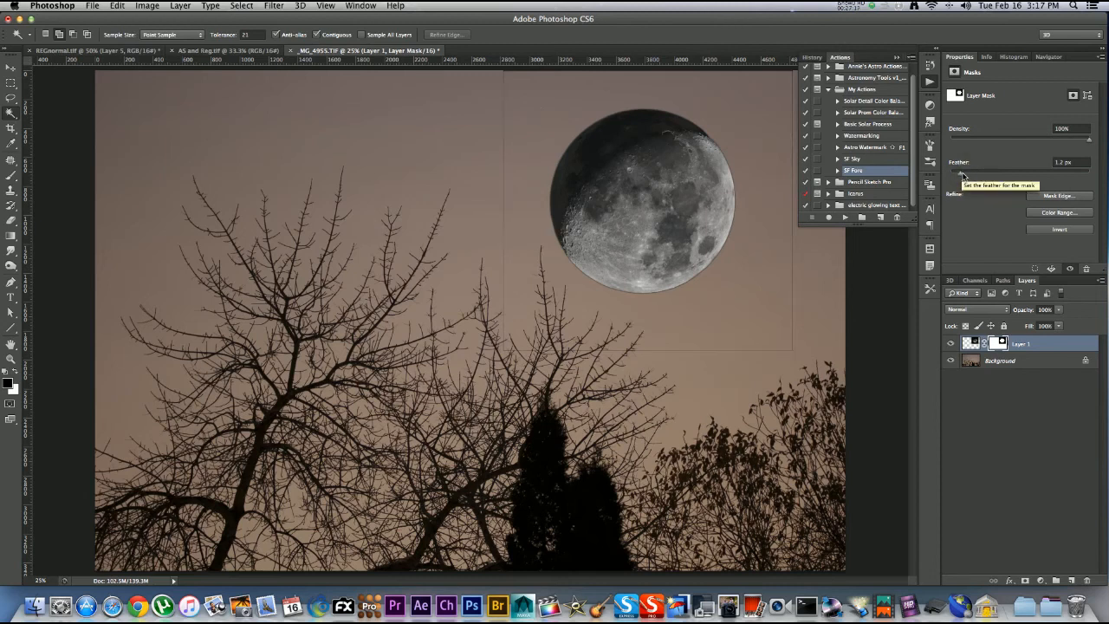
- Paint black on the moon's layer mask over the faint rectangular border lines around the moon
key(b)
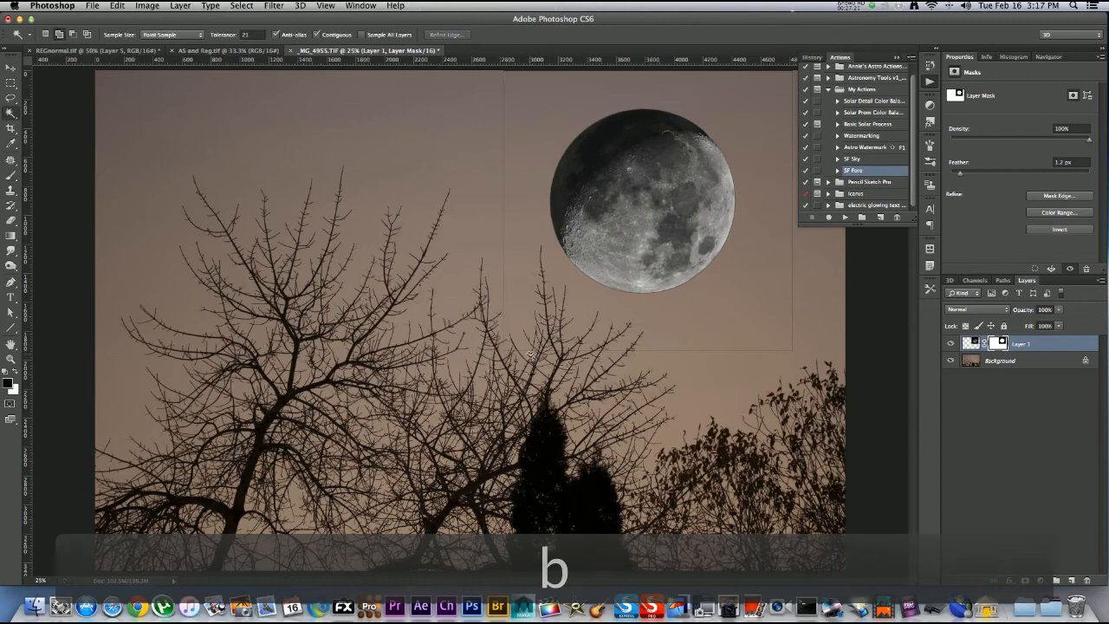
key(b)
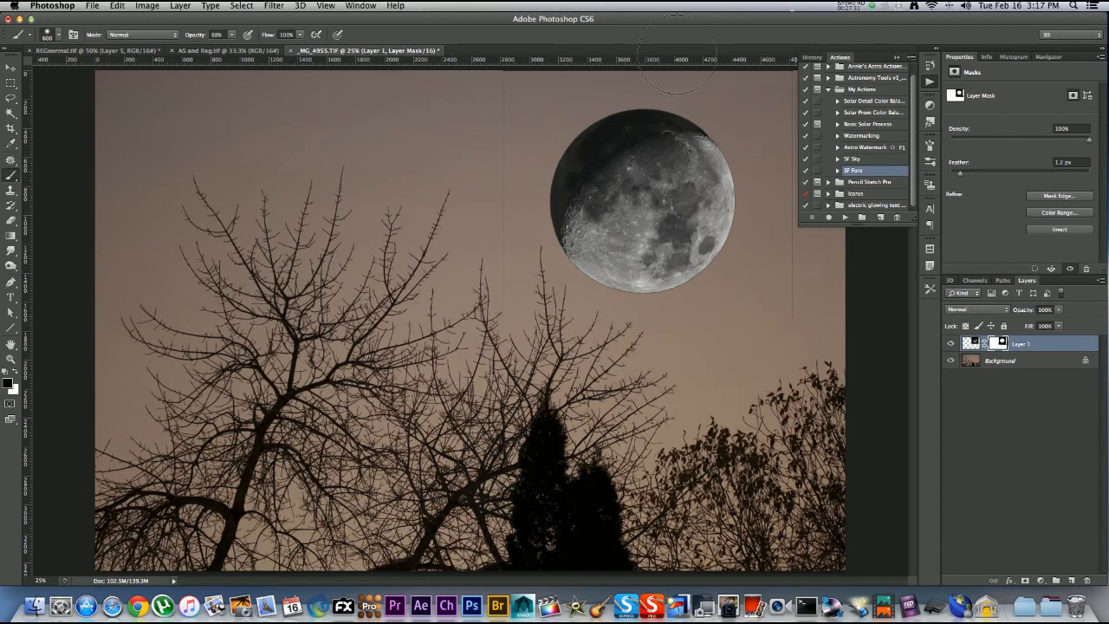
click(479, 78)
click(520, 76)
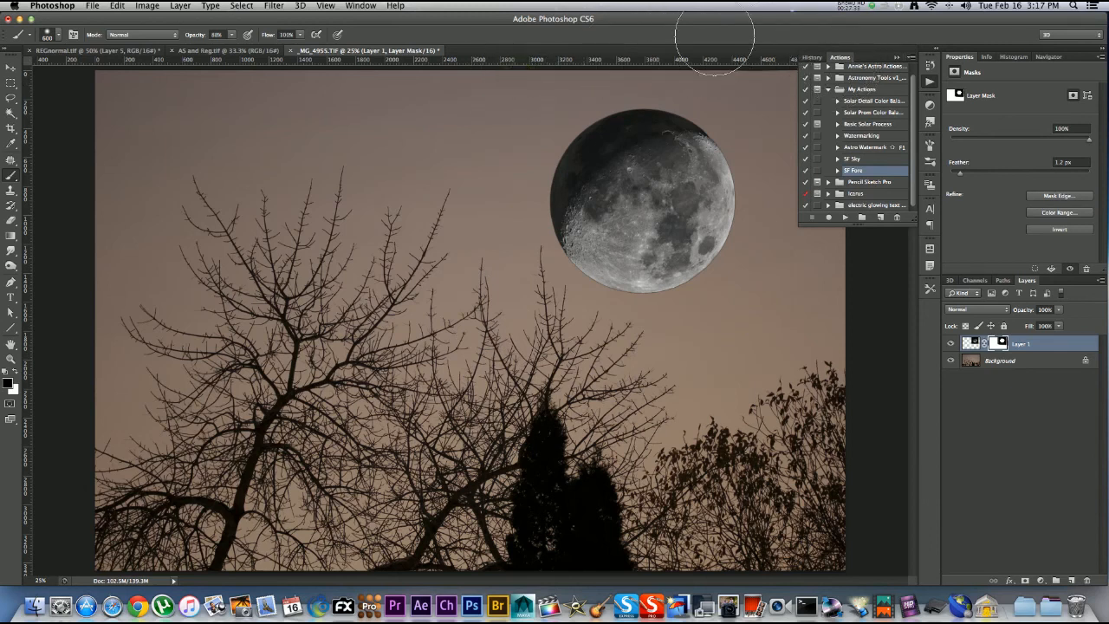
- Move the moon down toward the middle of the photo so its lower edge overlaps the treetops
click(11, 68)
drag(646, 234, 558, 278)
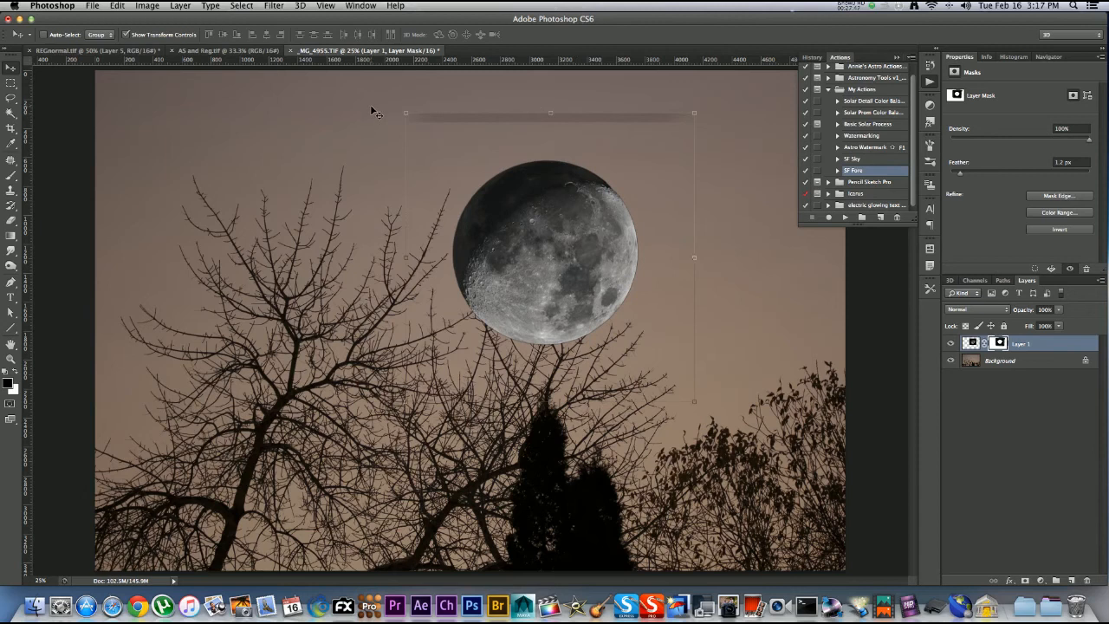
key(b)
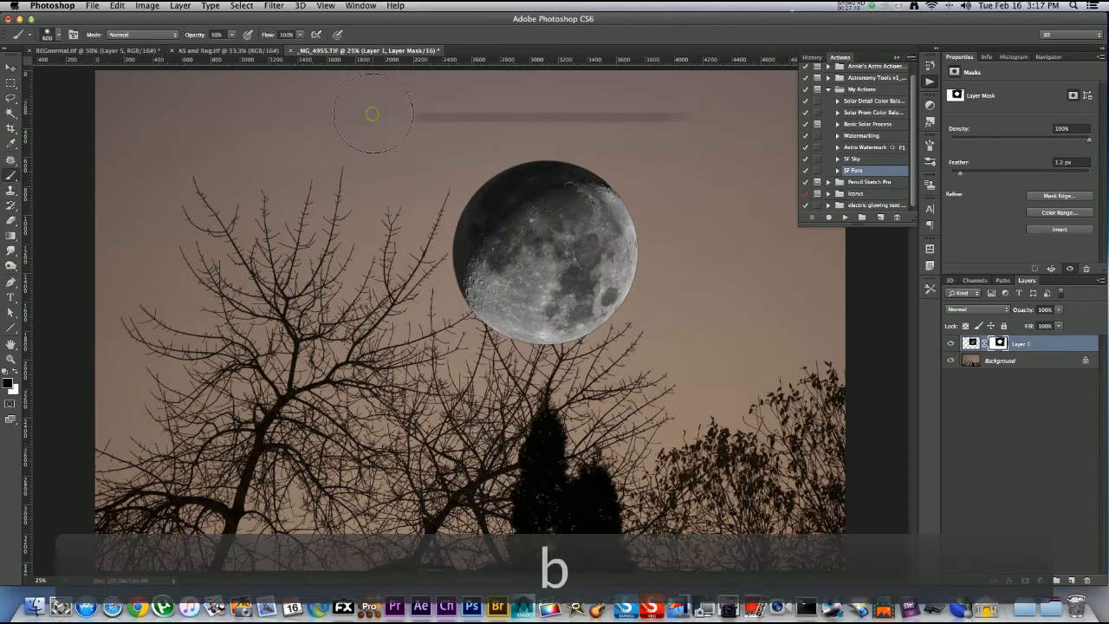
key(v)
drag(679, 121, 419, 163)
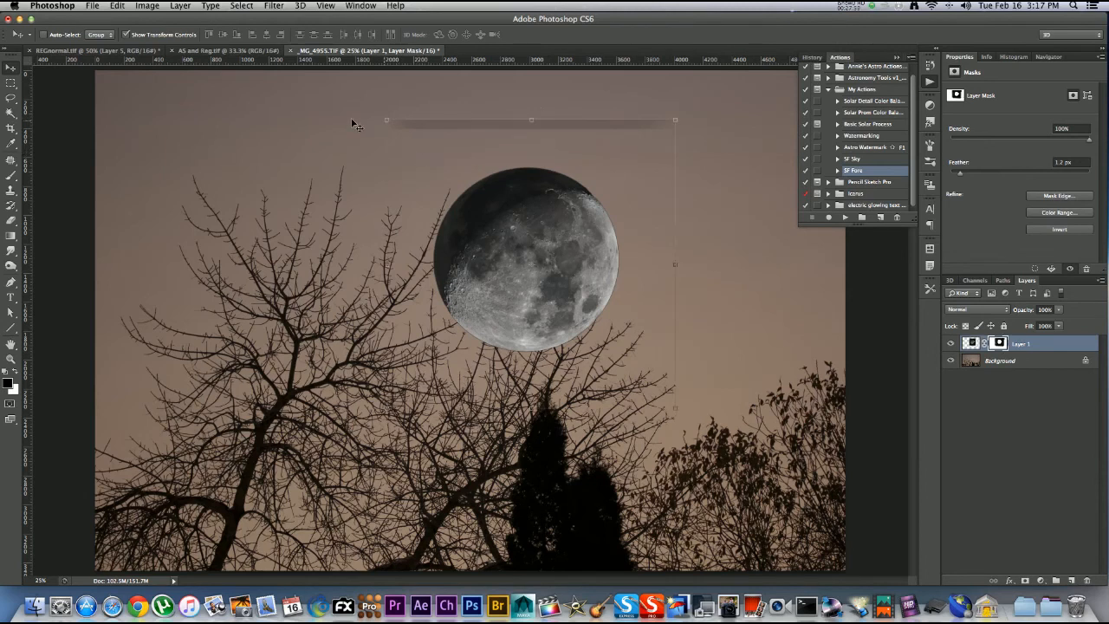
- Paint black on the mask over the leftover strip above the moon and along the layer's remaining outer edges
key(b)
click(398, 125)
mouse_move(470, 123)
mouse_down()
mouse_move(704, 129)
mouse_move(755, 146)
mouse_up()
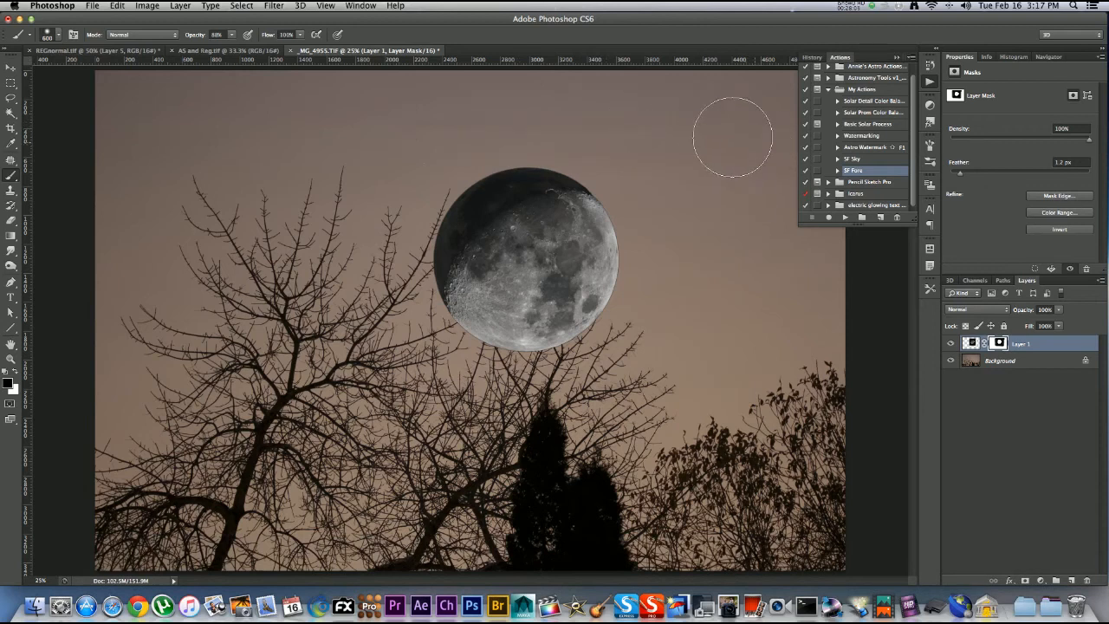
drag(637, 115, 570, 111)
drag(368, 170, 357, 348)
click(367, 413)
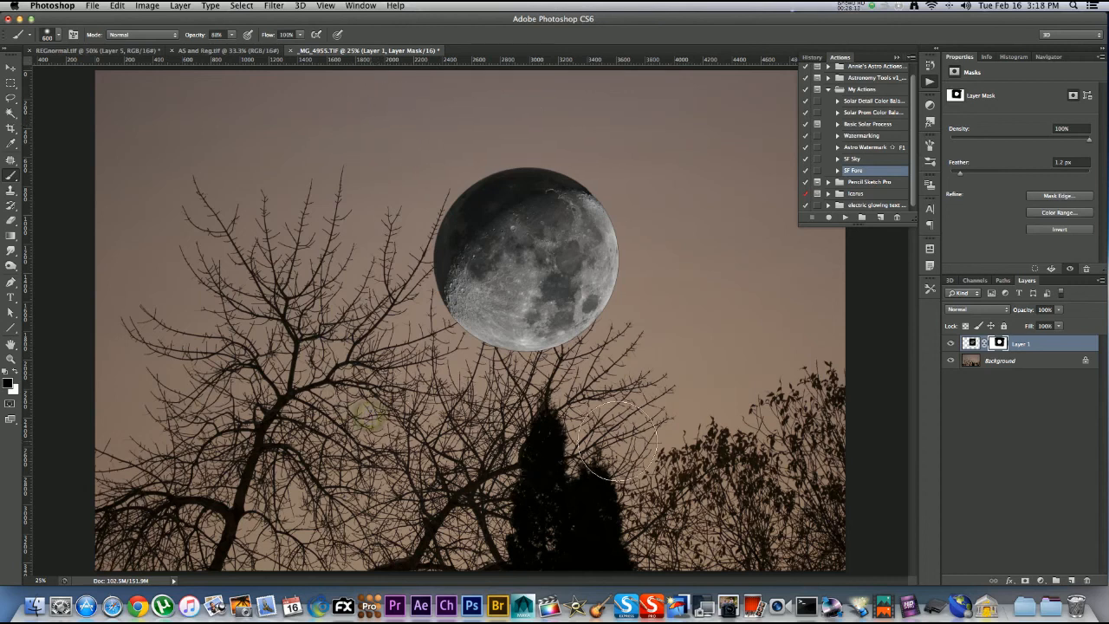
click(683, 430)
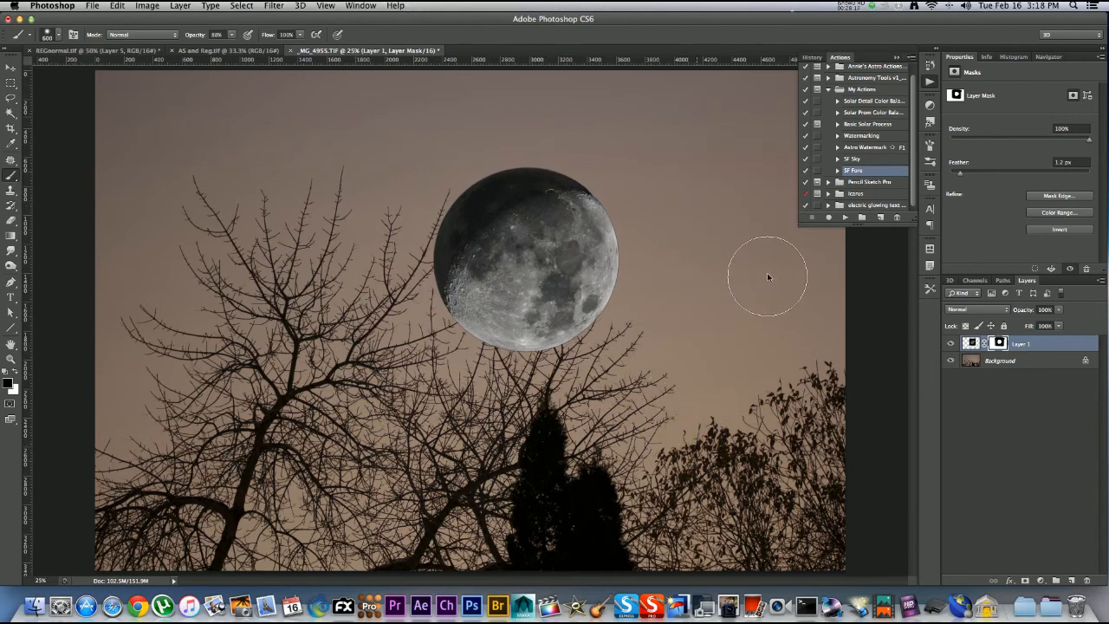
- Move the moon sideways until its shadowed edge overlaps the branches of the large tree
click(10, 67)
drag(639, 257, 572, 259)
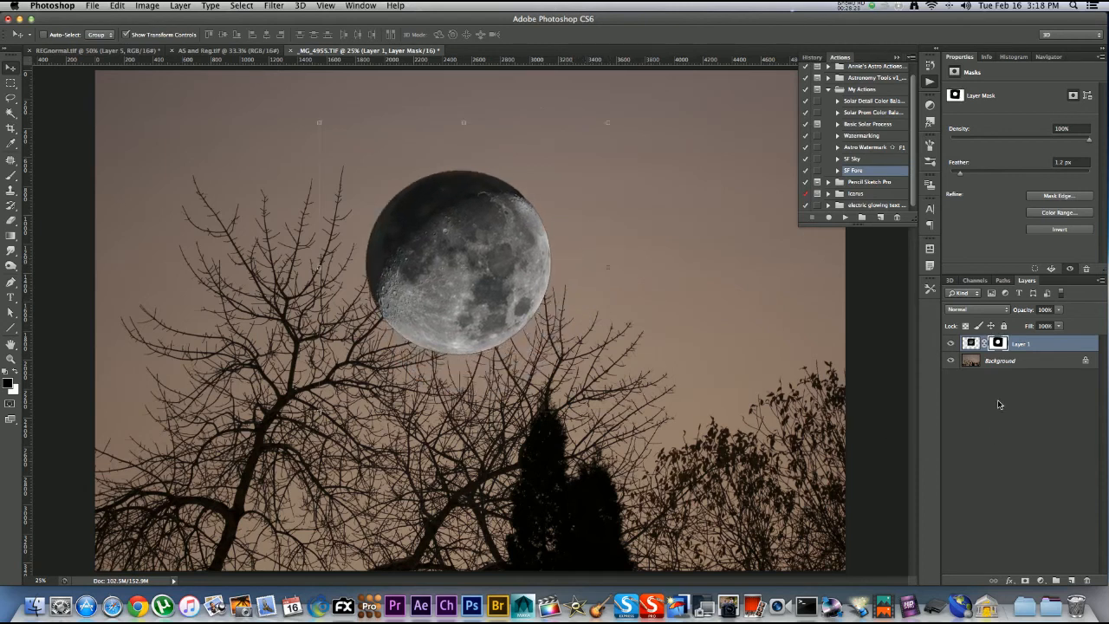
- Open the moon layer's blending options and try raising This Layer's black Blend If point to 203 and 142, then reset it to 0
double_click(1038, 346)
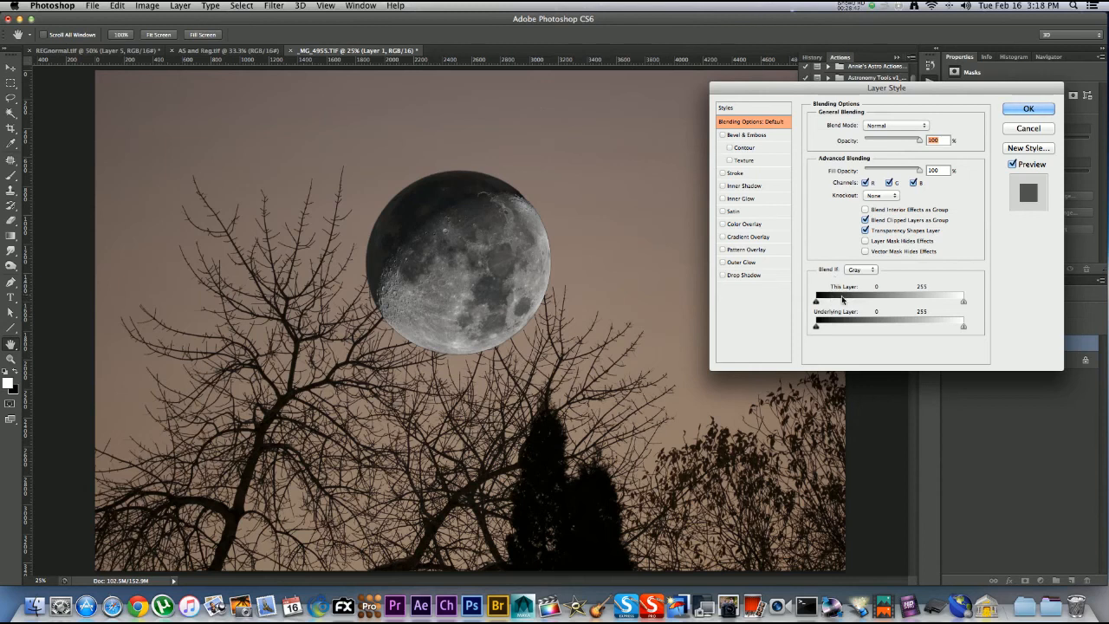
drag(815, 302, 934, 313)
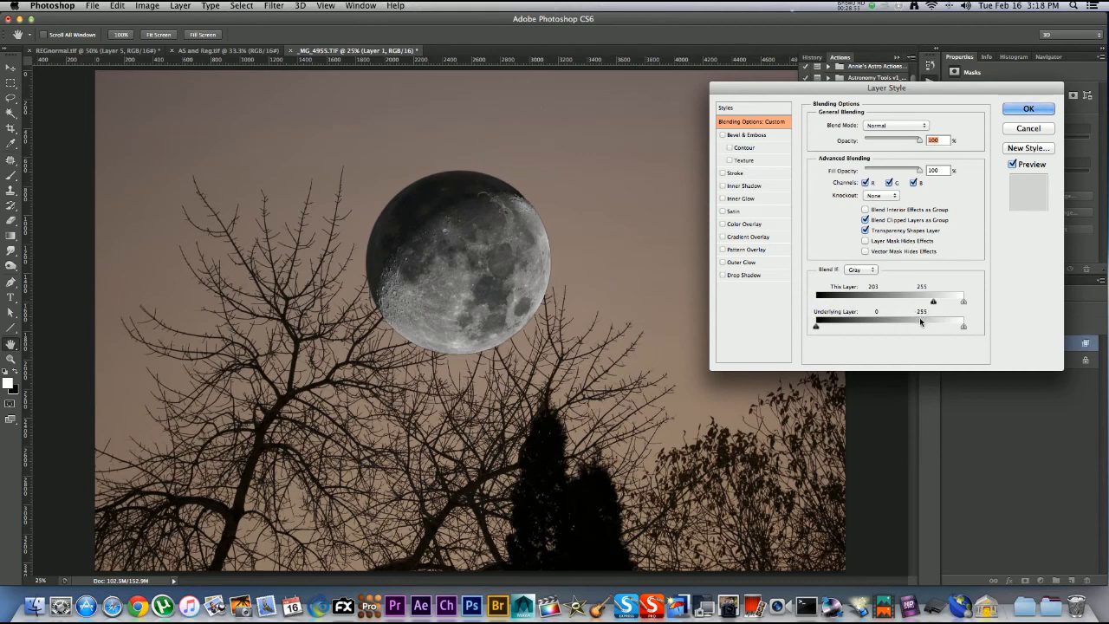
drag(933, 303, 897, 303)
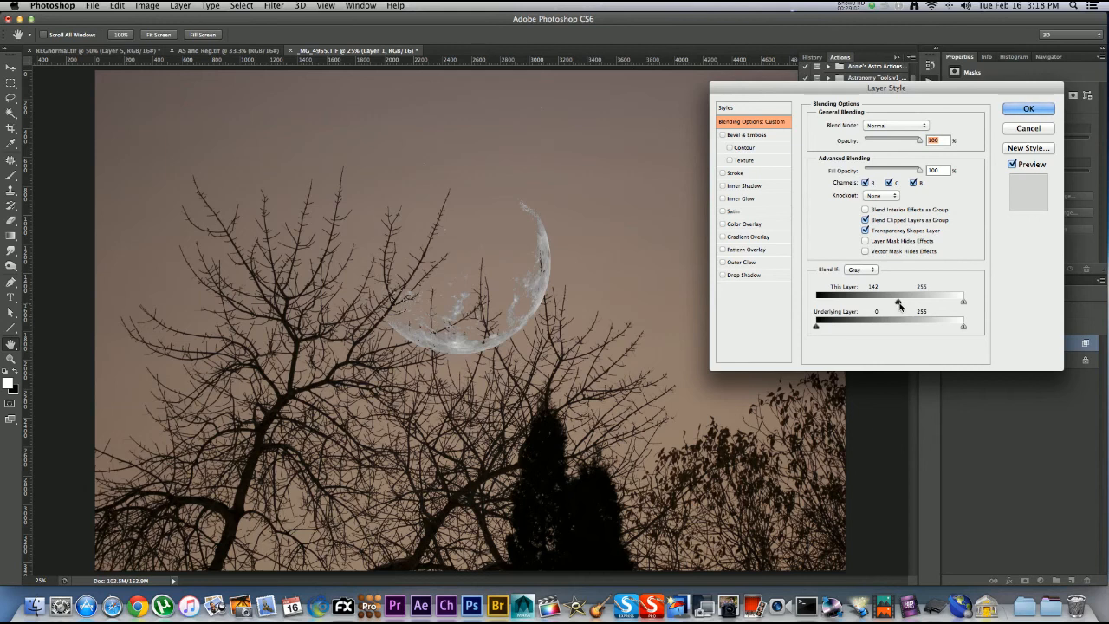
drag(897, 303, 806, 299)
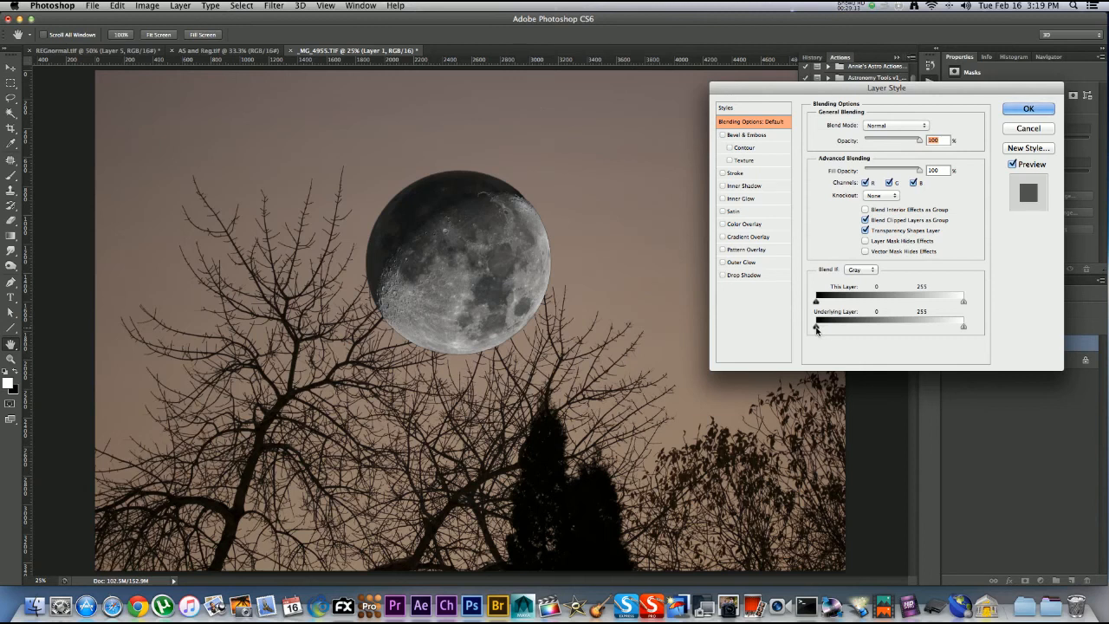
- Try lowering the Underlying Layer's white Blend If point to 82, then return it to 255
drag(963, 328, 920, 327)
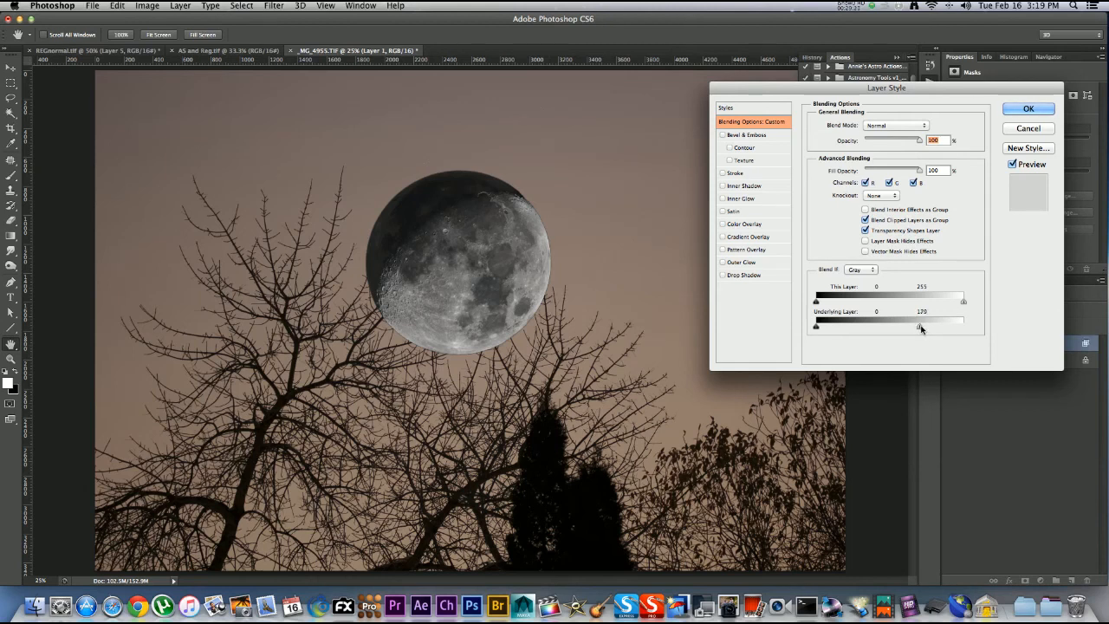
drag(920, 327, 867, 328)
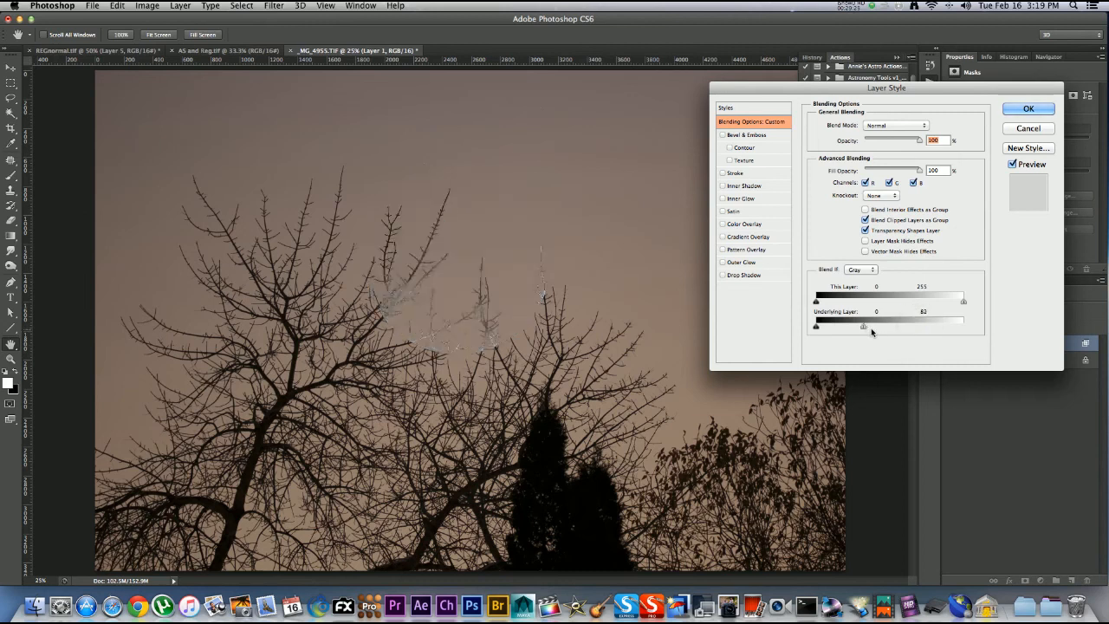
drag(875, 326, 967, 331)
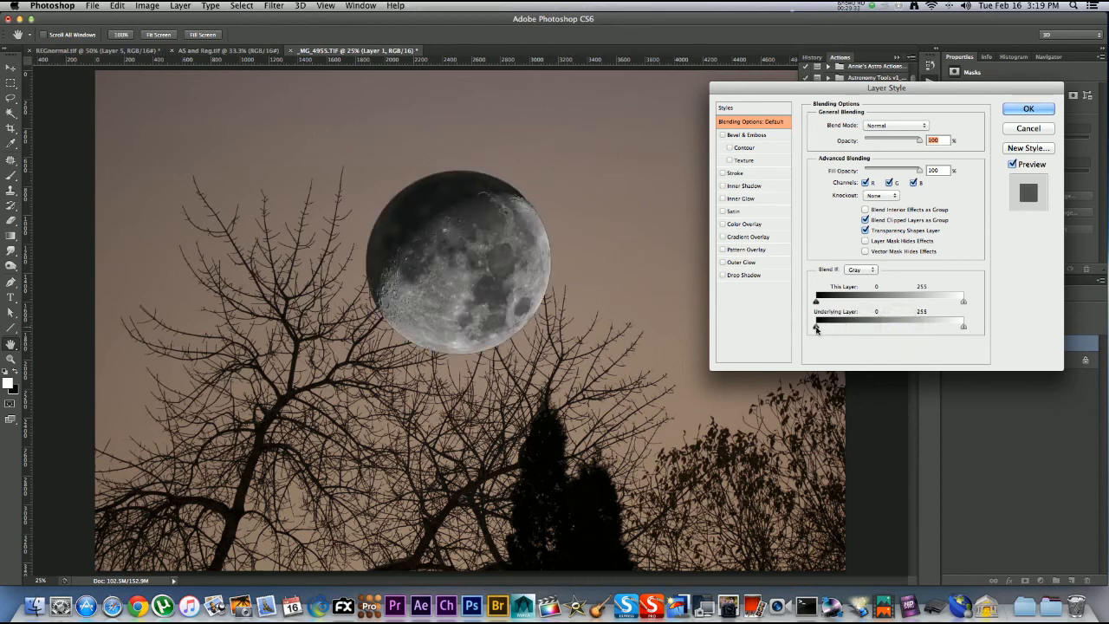
- Raise the Underlying Layer's black Blend If point to about 79, split and spread it for a softer transition, and apply the blending options
drag(815, 327, 822, 329)
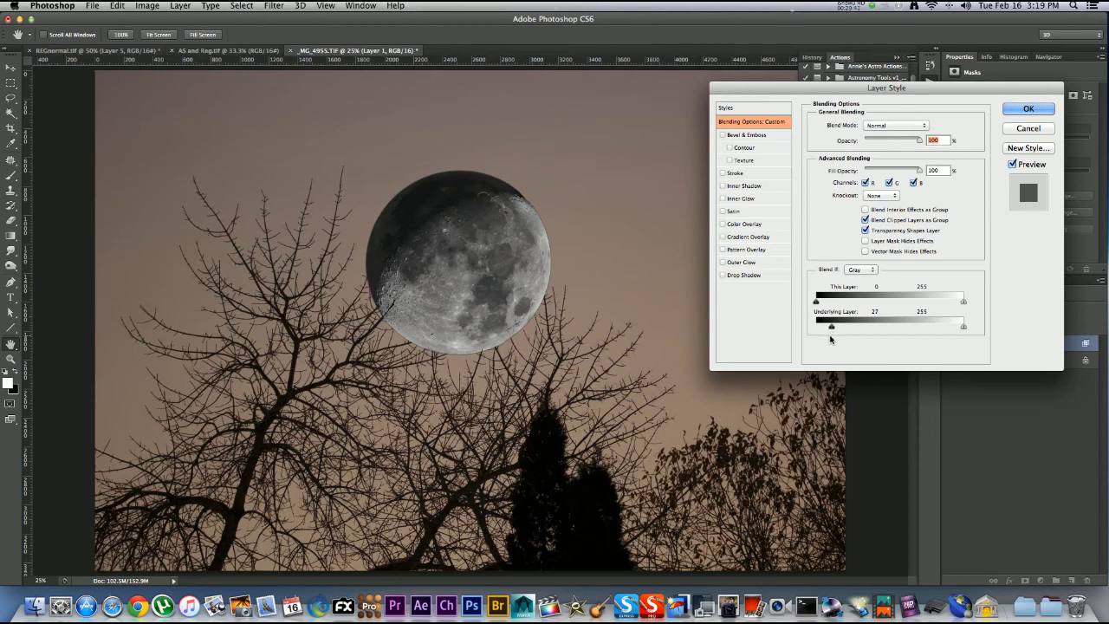
drag(835, 329, 839, 331)
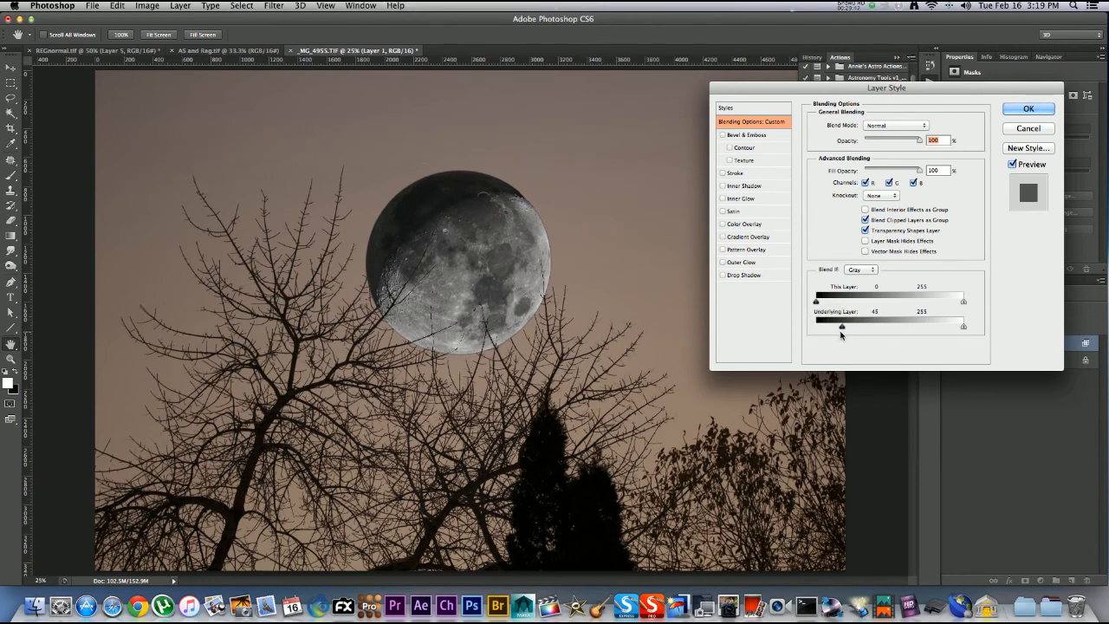
drag(844, 330, 854, 329)
drag(853, 328, 862, 330)
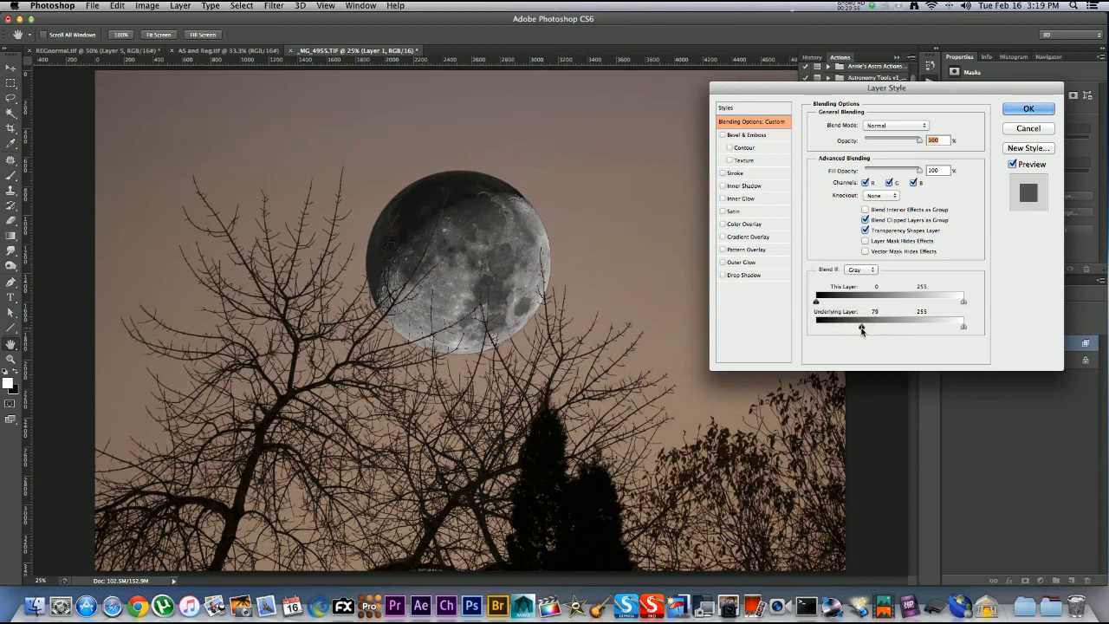
key(alt)
drag(864, 328, 872, 327)
drag(874, 327, 878, 333)
drag(860, 328, 848, 329)
click(1037, 113)
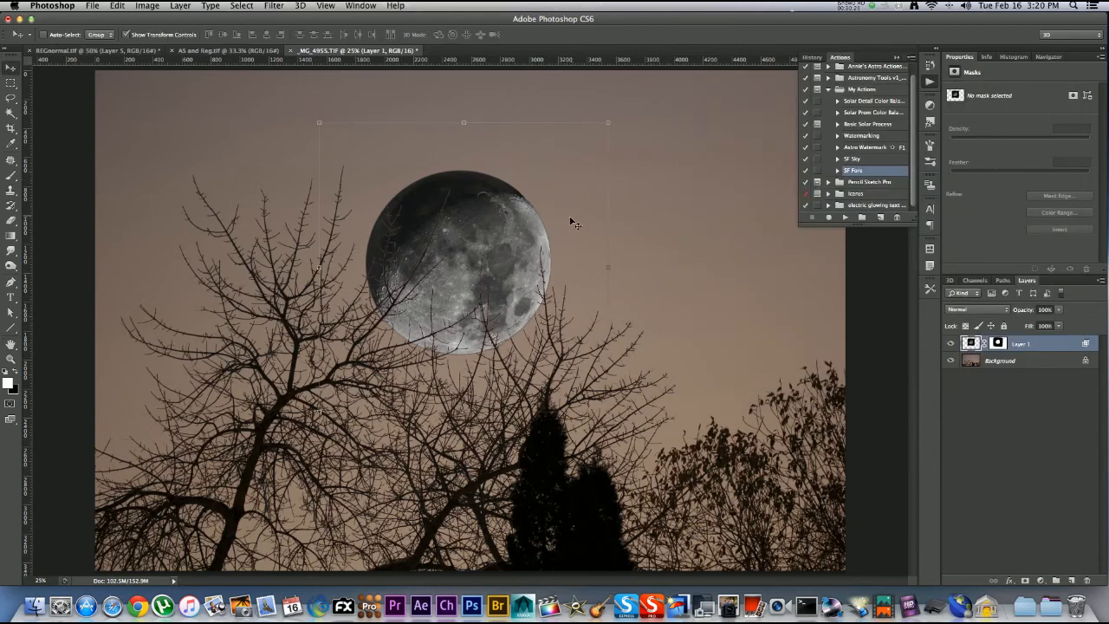
- Move the blended moon around over the trees, rotate it by about -51.6°, and place it behind the large tree's upper branches
drag(565, 222, 516, 188)
drag(479, 180, 696, 227)
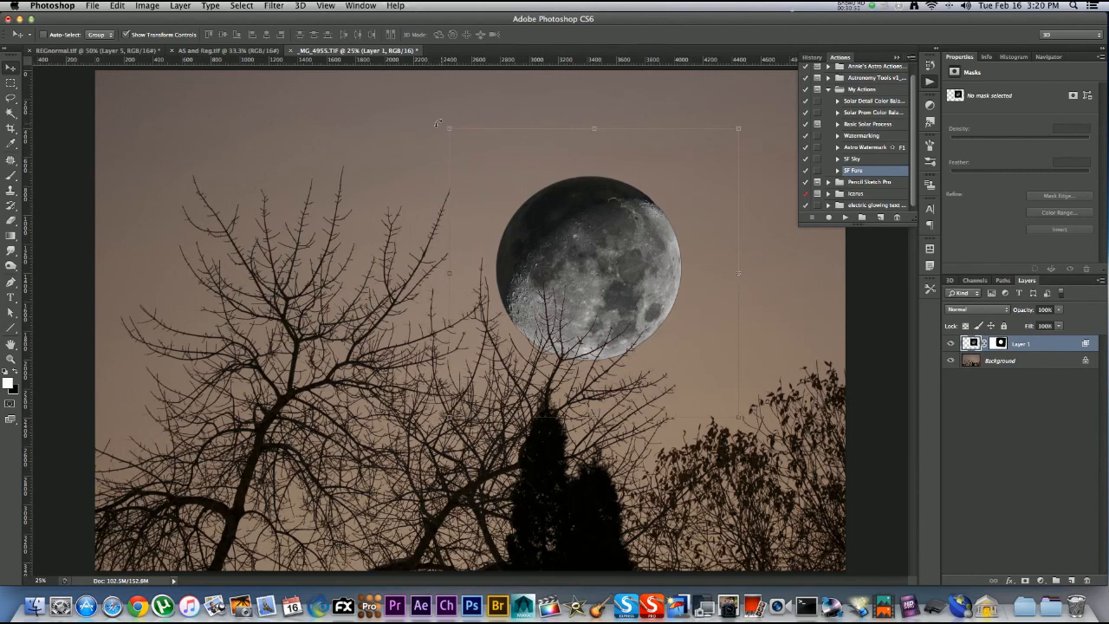
drag(436, 122, 371, 304)
drag(694, 276, 352, 211)
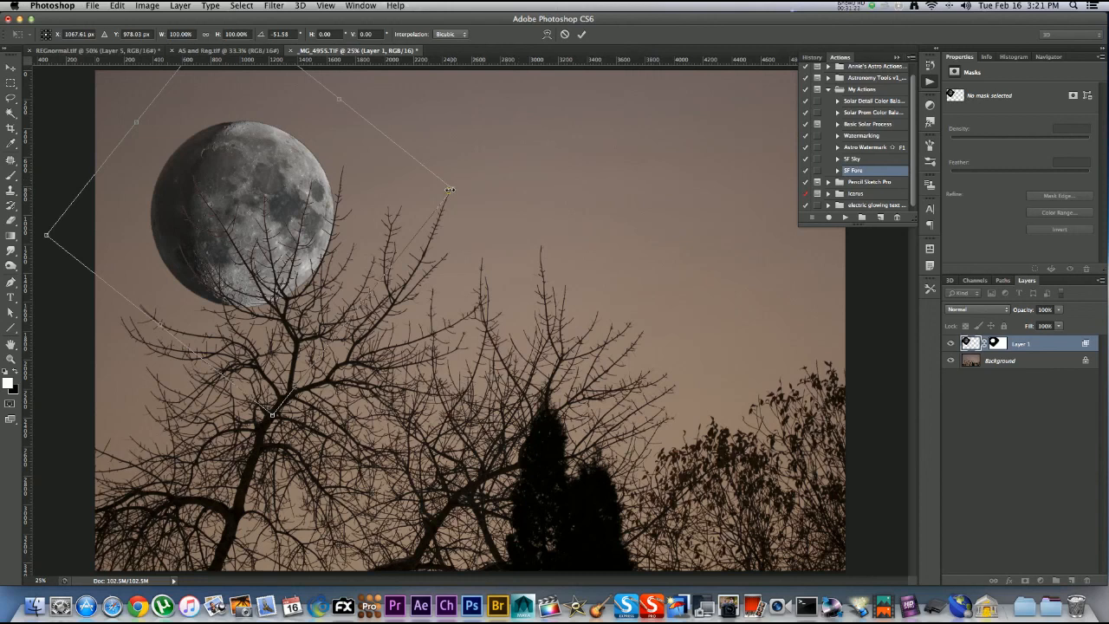
- Scale the moon down to about 73%, position it behind the topmost branches of the large tree, and apply the transform
drag(447, 187, 336, 182)
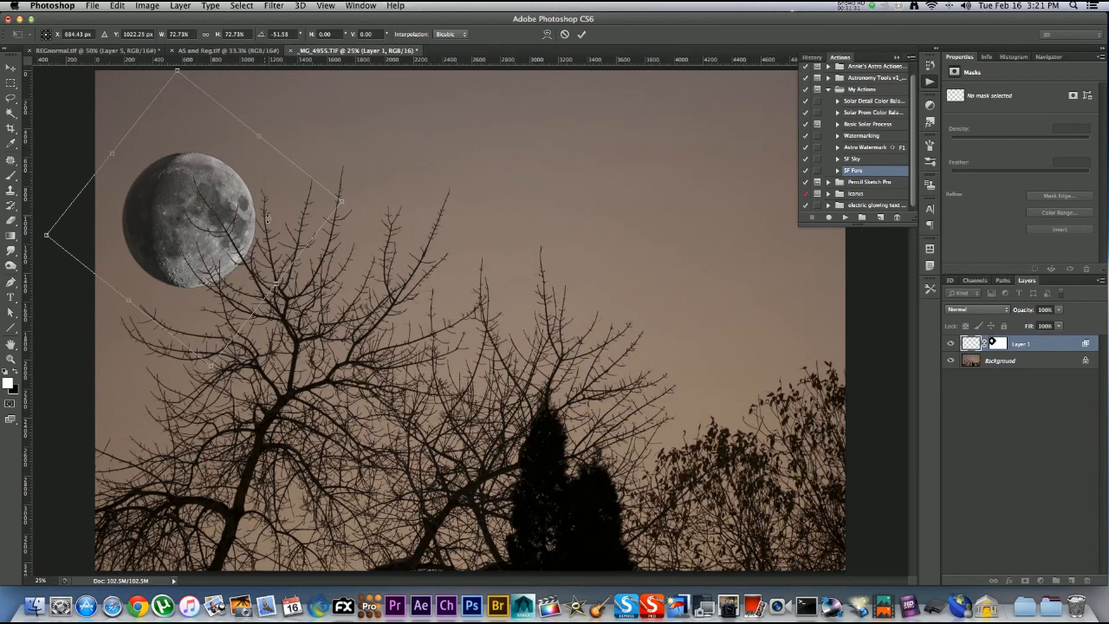
drag(324, 216, 523, 80)
click(581, 34)
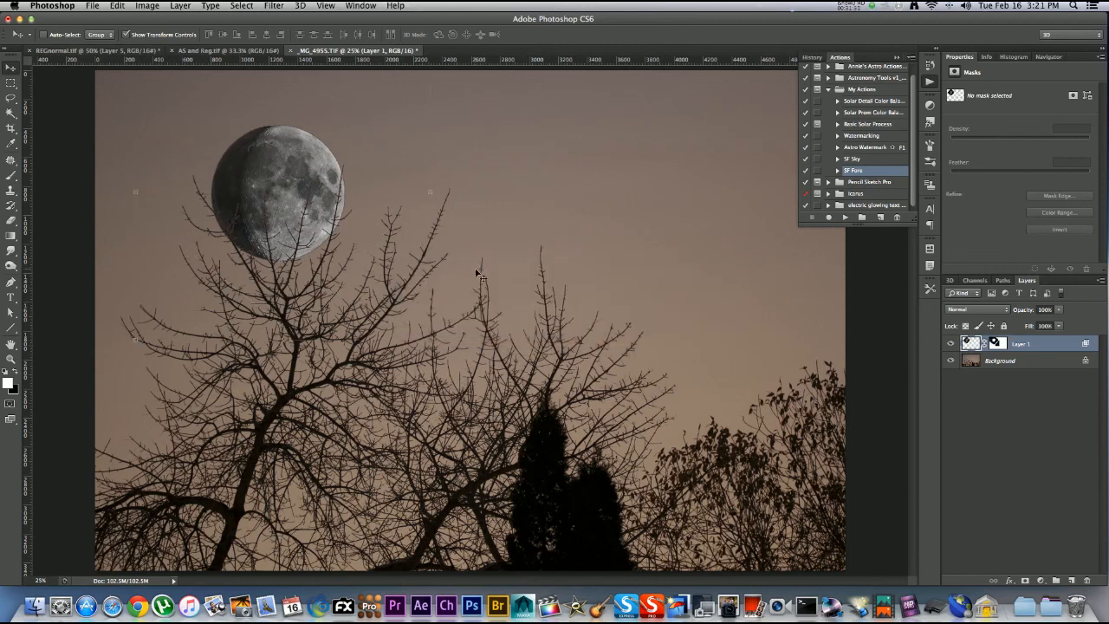
- Add a new layer above the moon layer and fill it with a radial gradient centred on the moon
click(881, 422)
click(1035, 360)
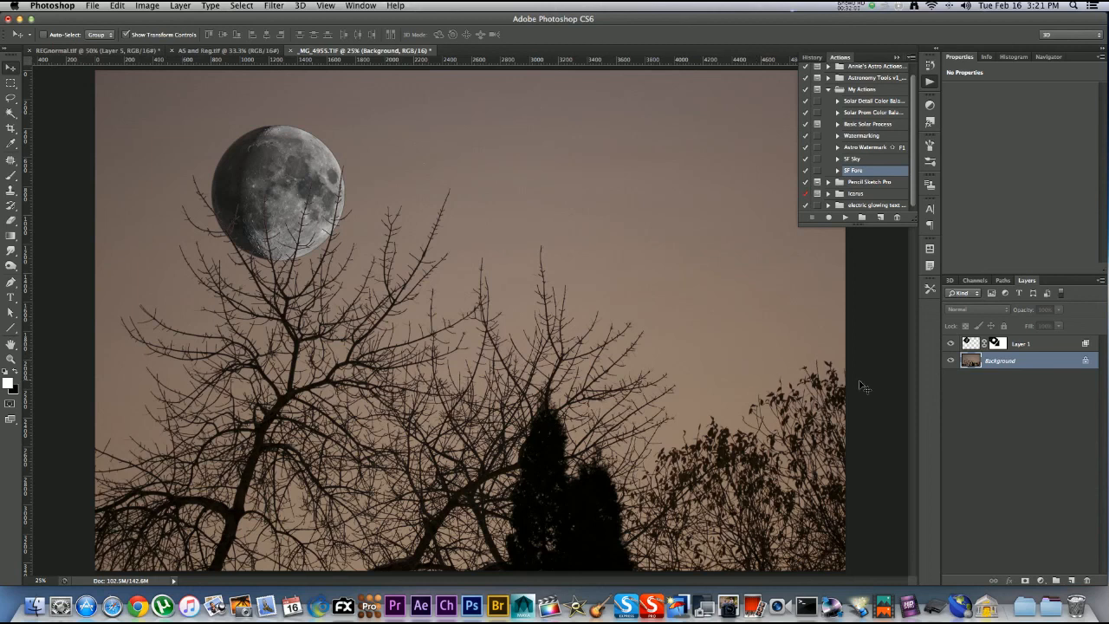
click(1036, 345)
click(1071, 580)
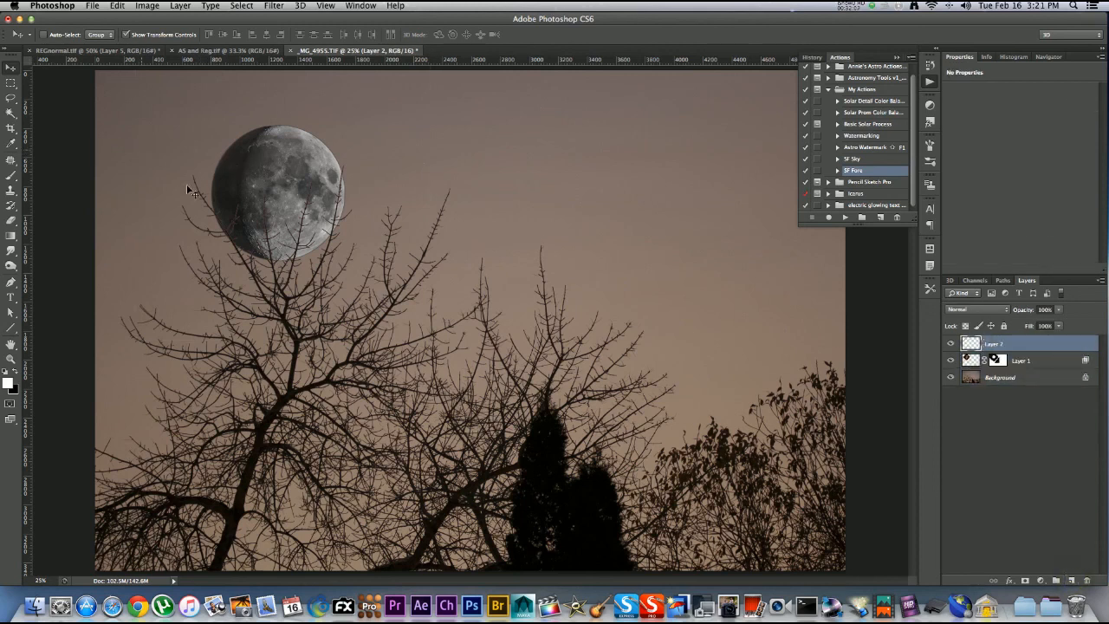
click(11, 234)
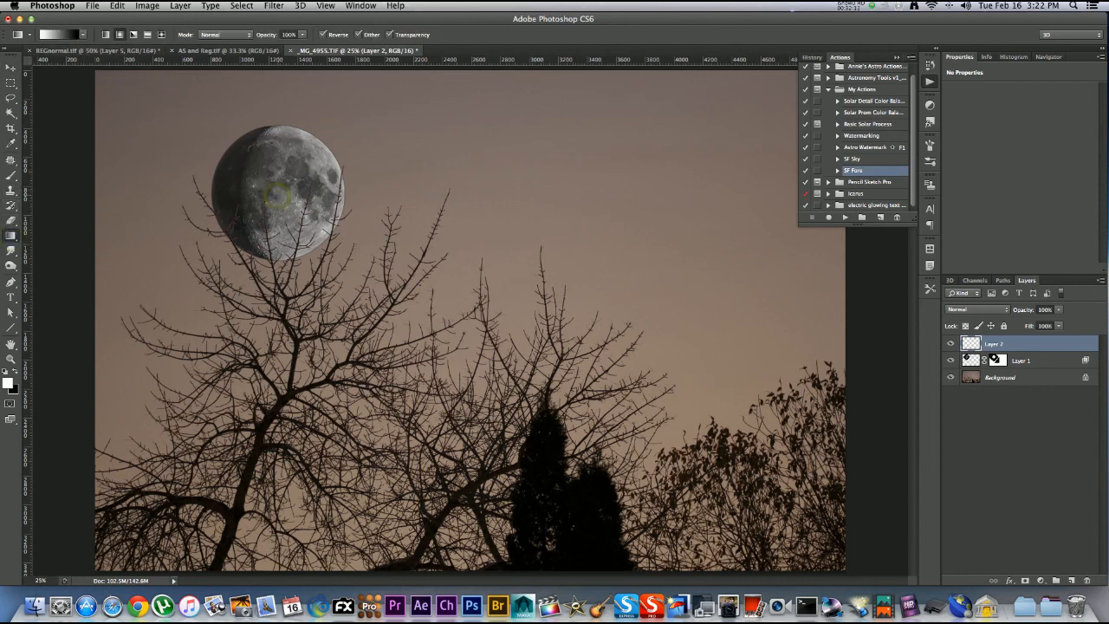
drag(286, 198, 540, 260)
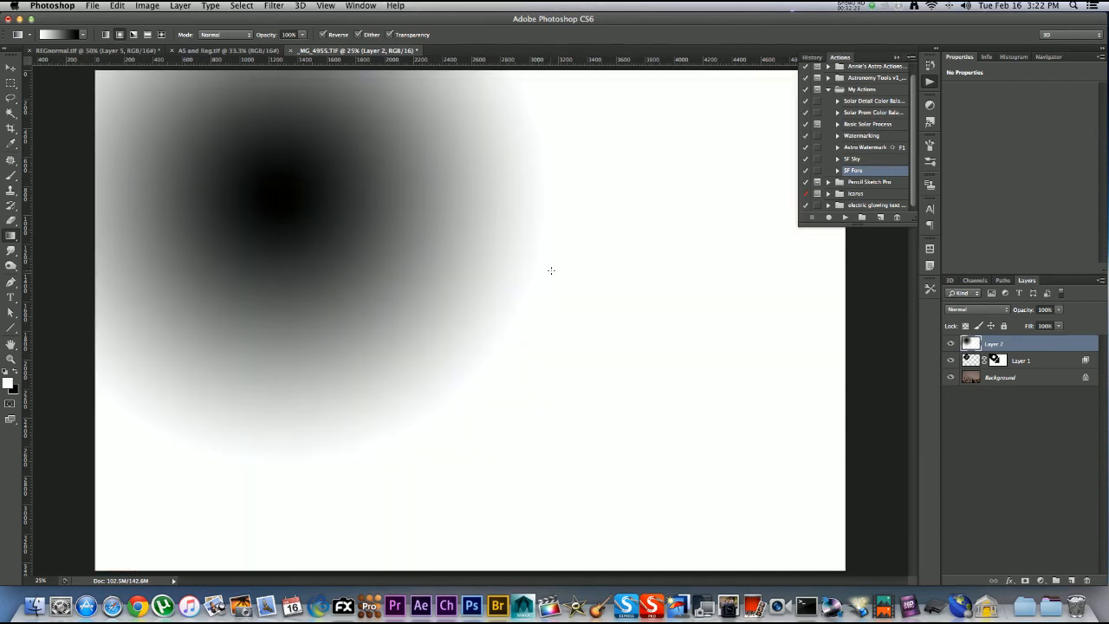
- Invert the gradient layer and set its blend mode to Soft Light
key(super+i)
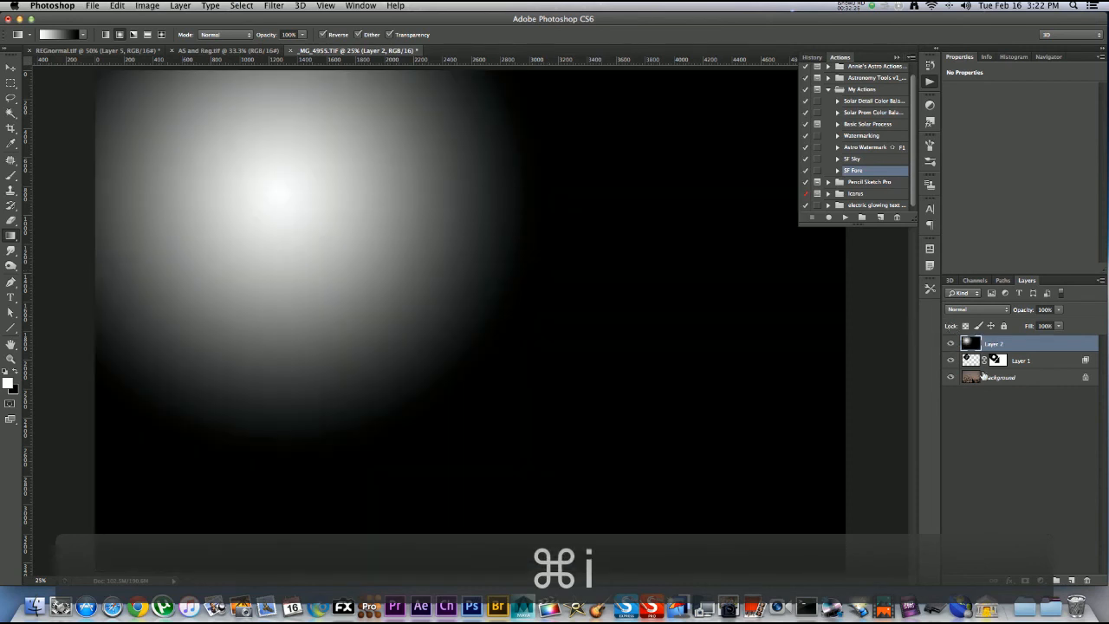
click(978, 309)
click(976, 427)
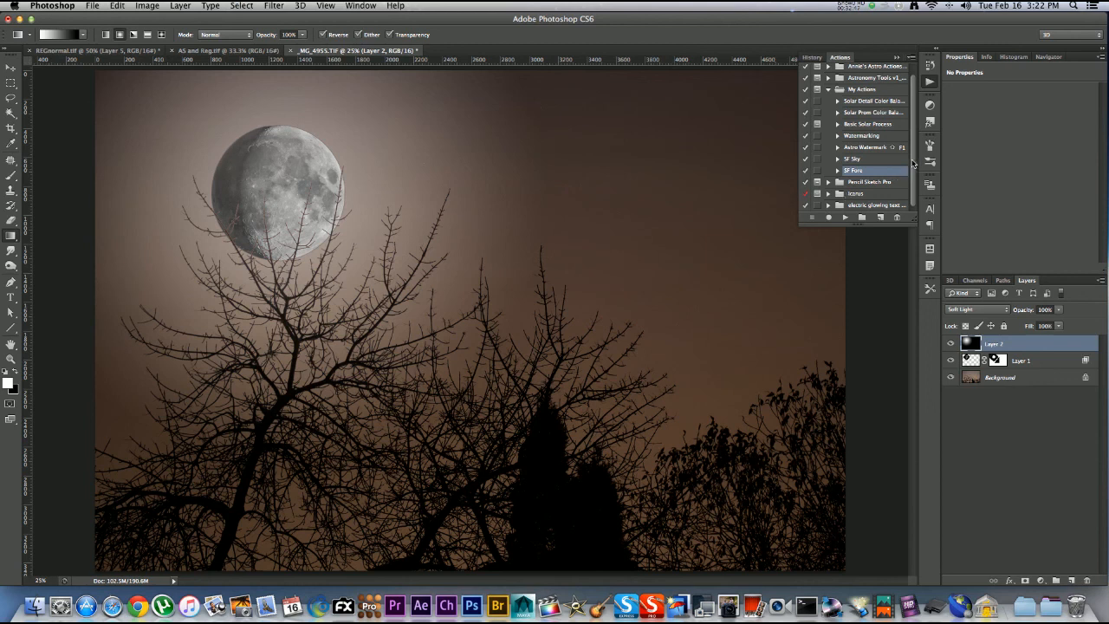
- Run the Watermarking action from My Actions and move the watermark up into the open sky above the leafy shrubs
drag(913, 165, 914, 154)
click(829, 104)
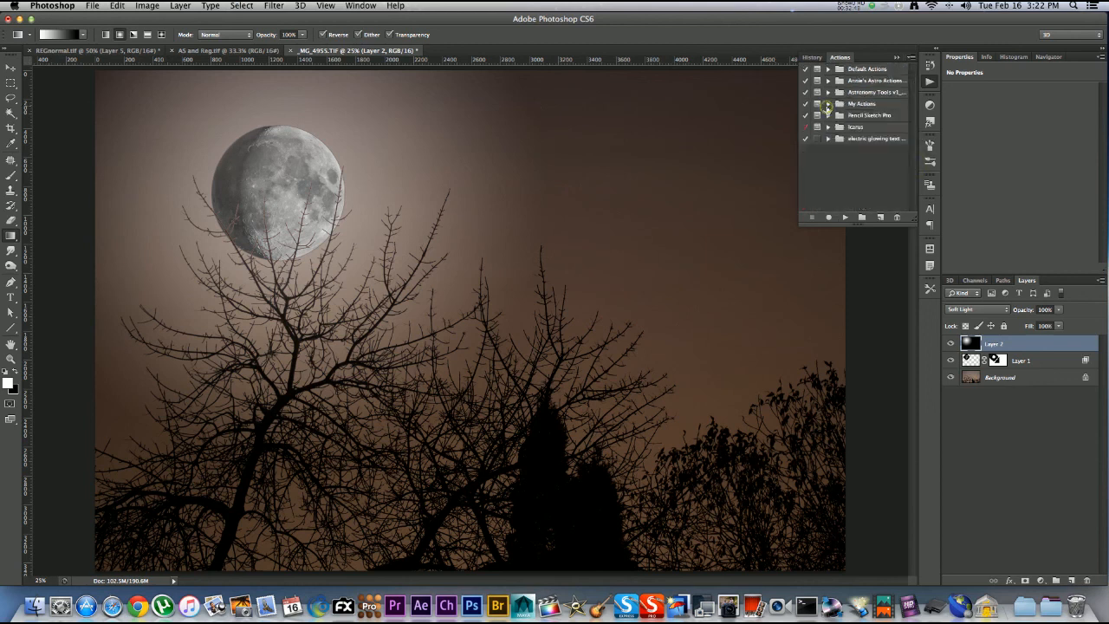
click(828, 104)
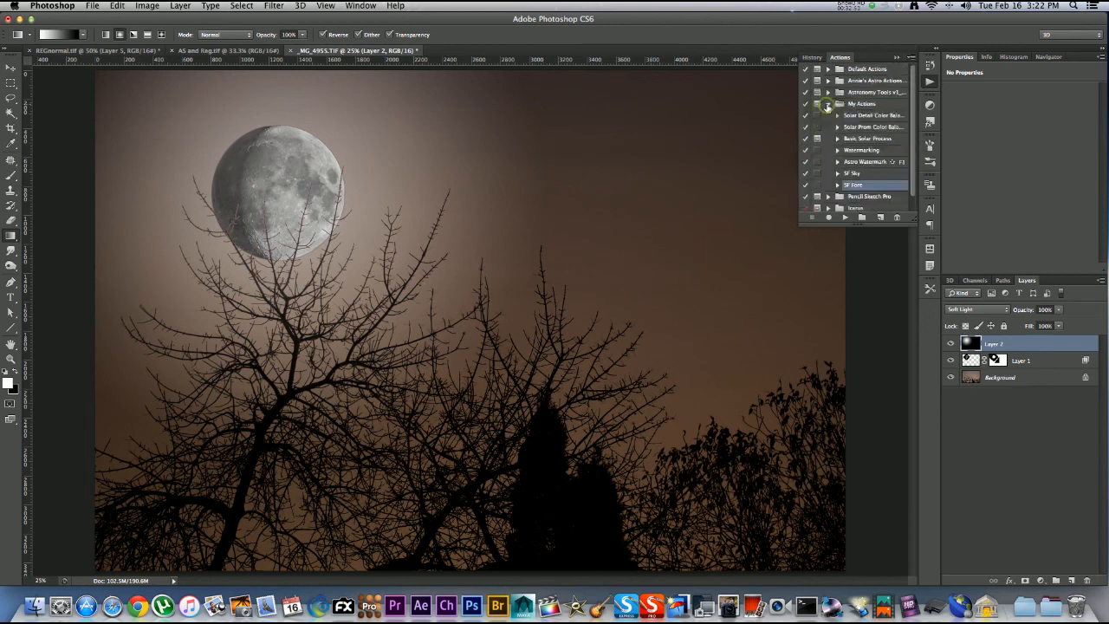
click(863, 150)
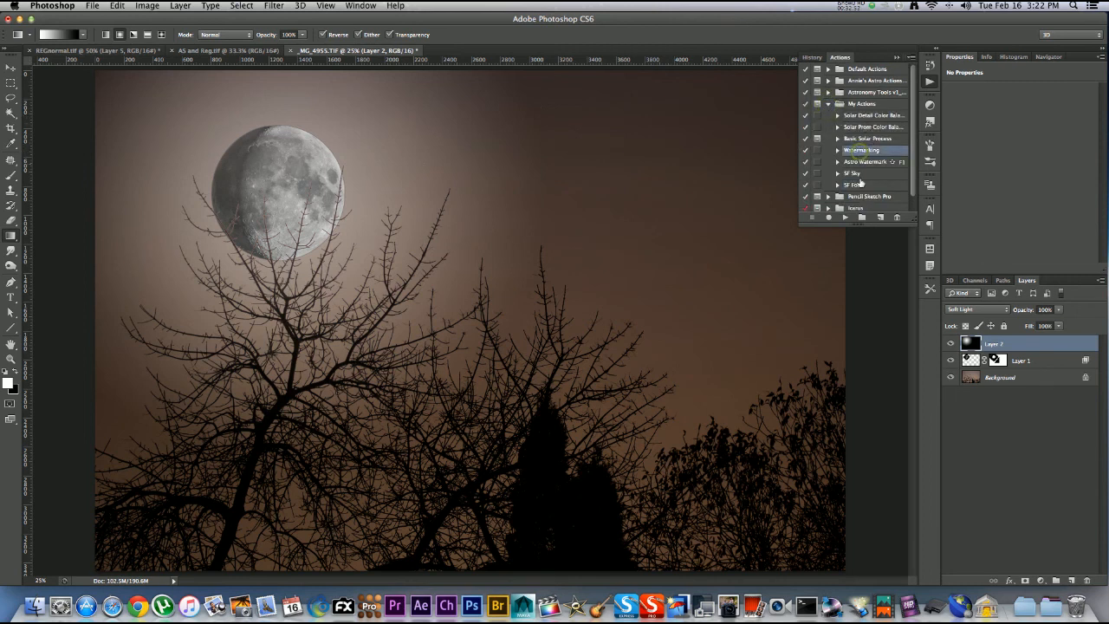
click(844, 218)
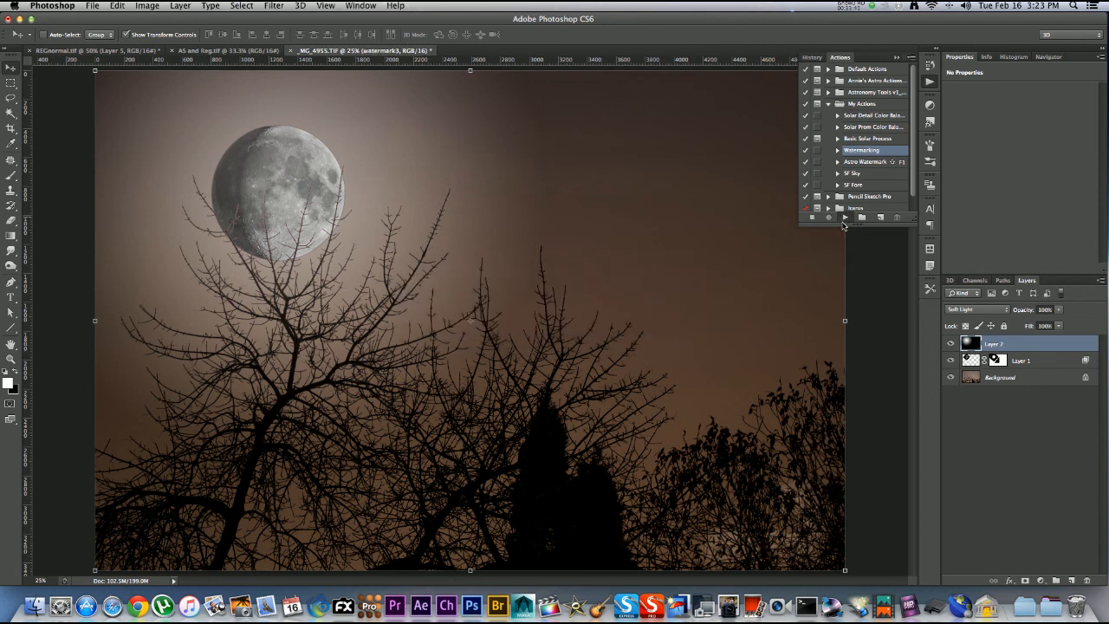
drag(794, 511, 741, 256)
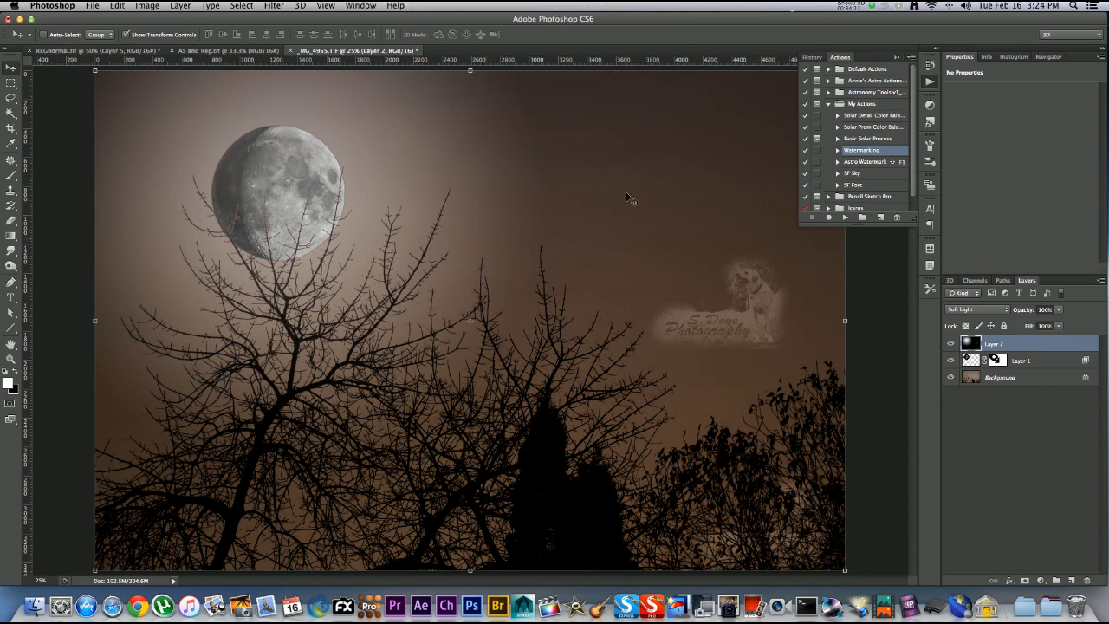
click(858, 6)
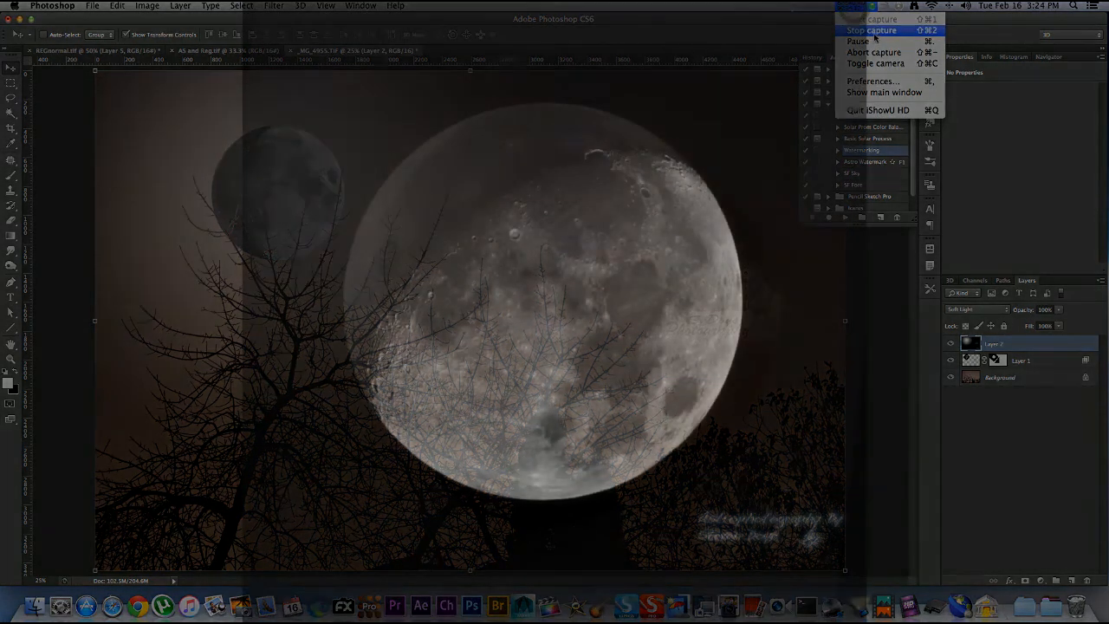